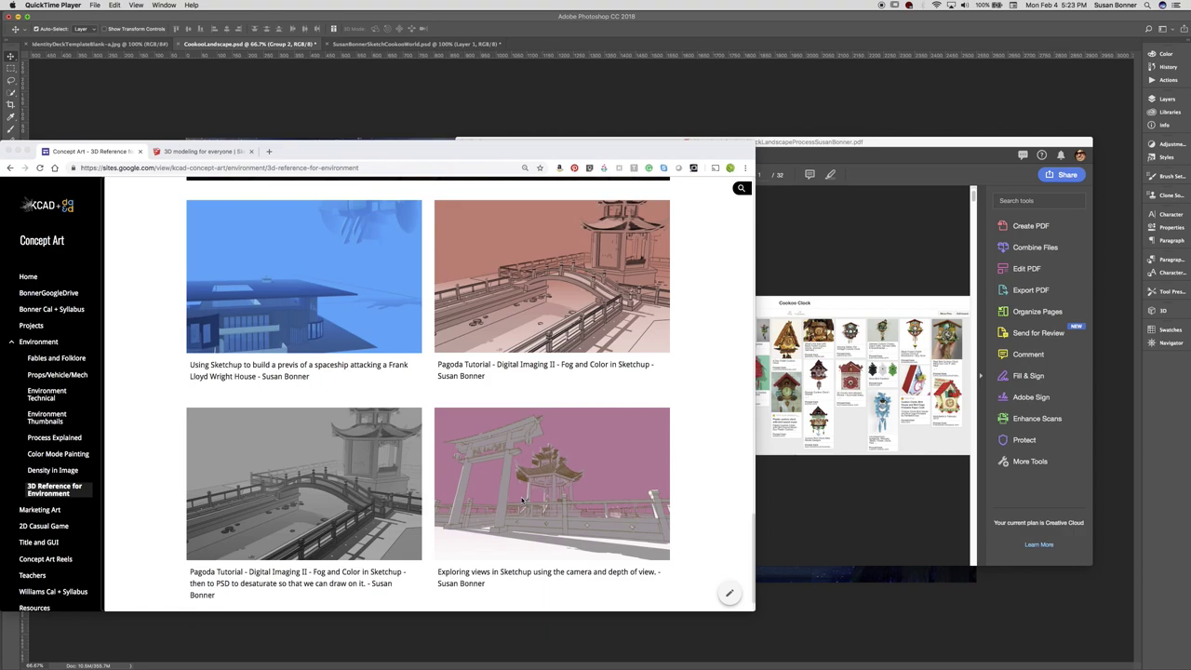
- Bring the cuckoo-clock landscape process PDF forward and show it full screen
{"action": "left_click", "coordinate": [823, 144]}
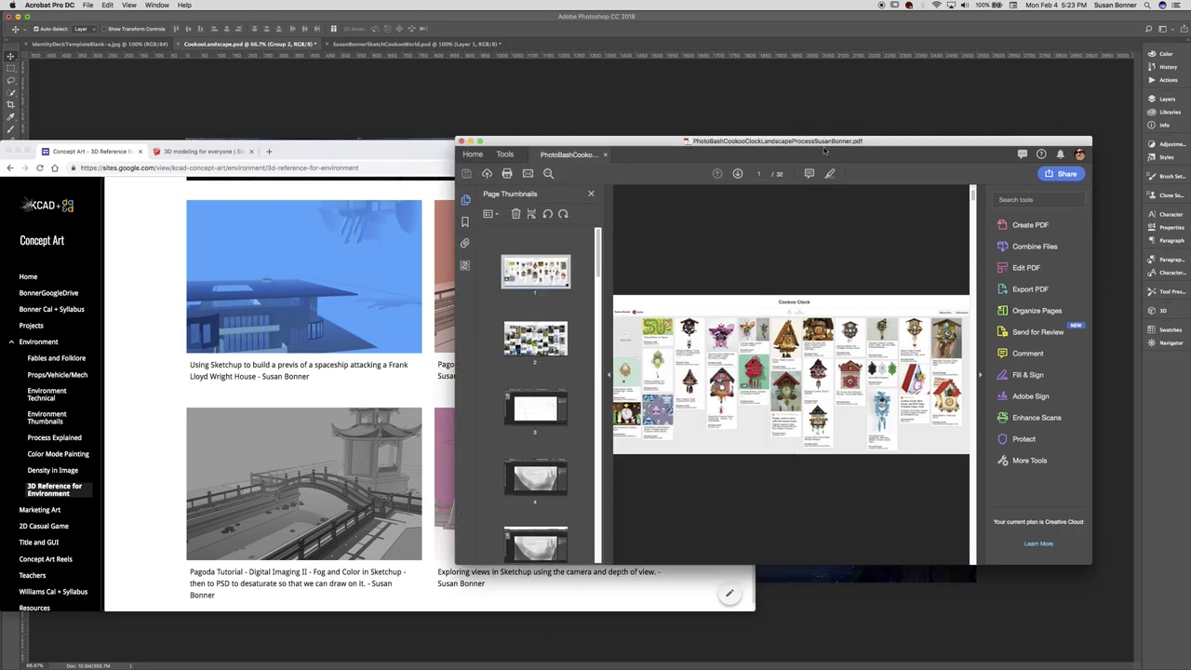
{"action": "key", "text": "super+l"}
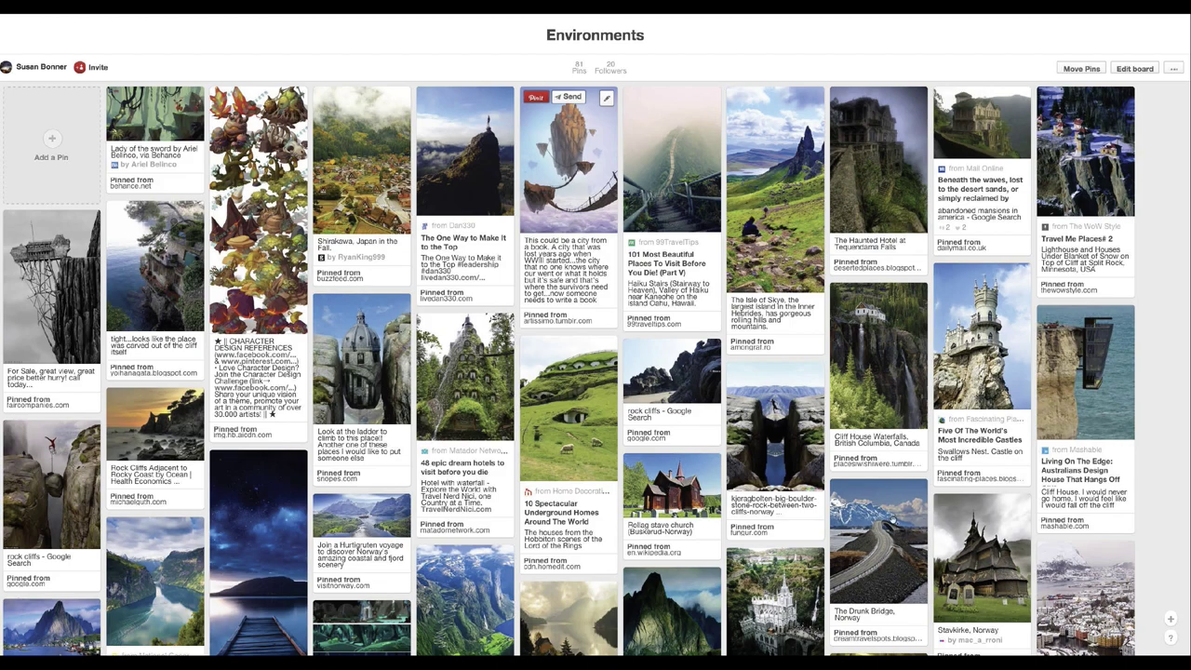
- Advance the full-screen PDF to the photobashed rock scene and Curves slides
{"action": "key", "text": "alt+Tab"}
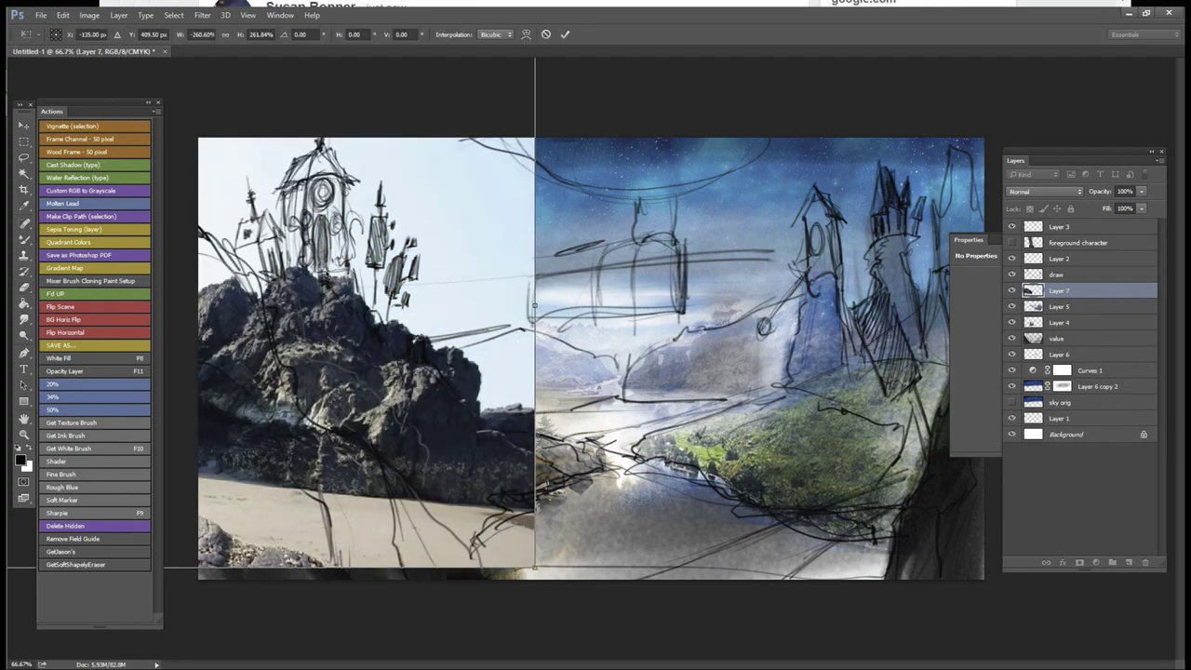
- Page through the process PDF past the coloured clock house to page 32 of 32
{"action": "key", "text": "Return"}
{"action": "key", "text": "ctrl+m"}
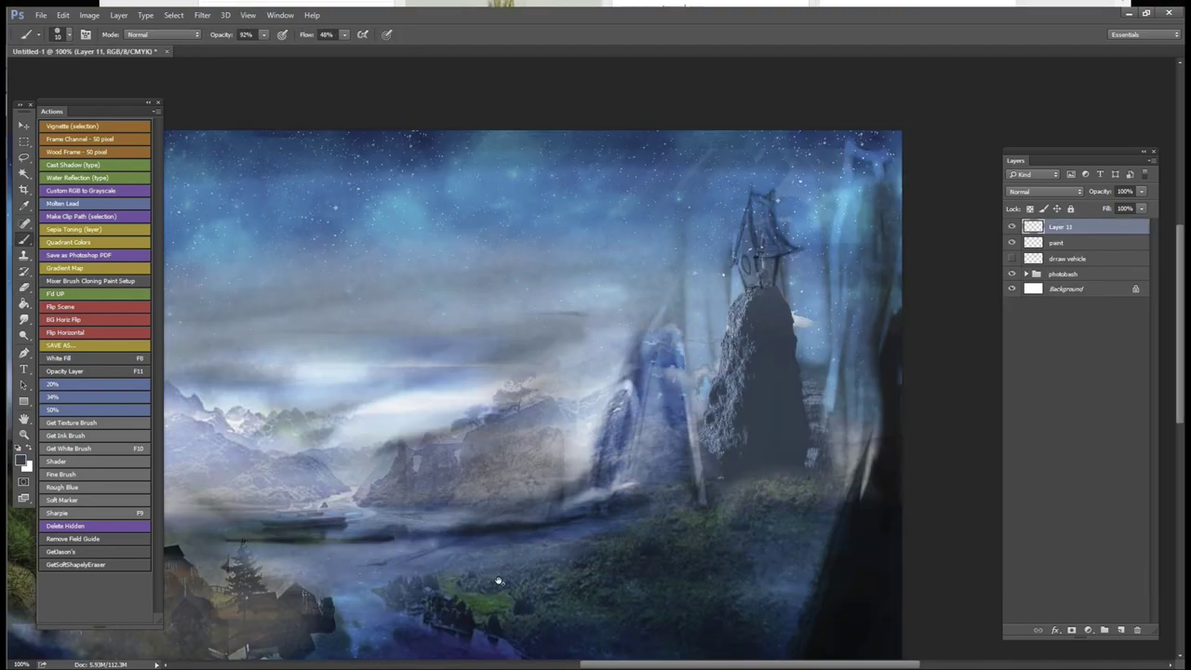
{"action": "left_click", "coordinate": [769, 279]}
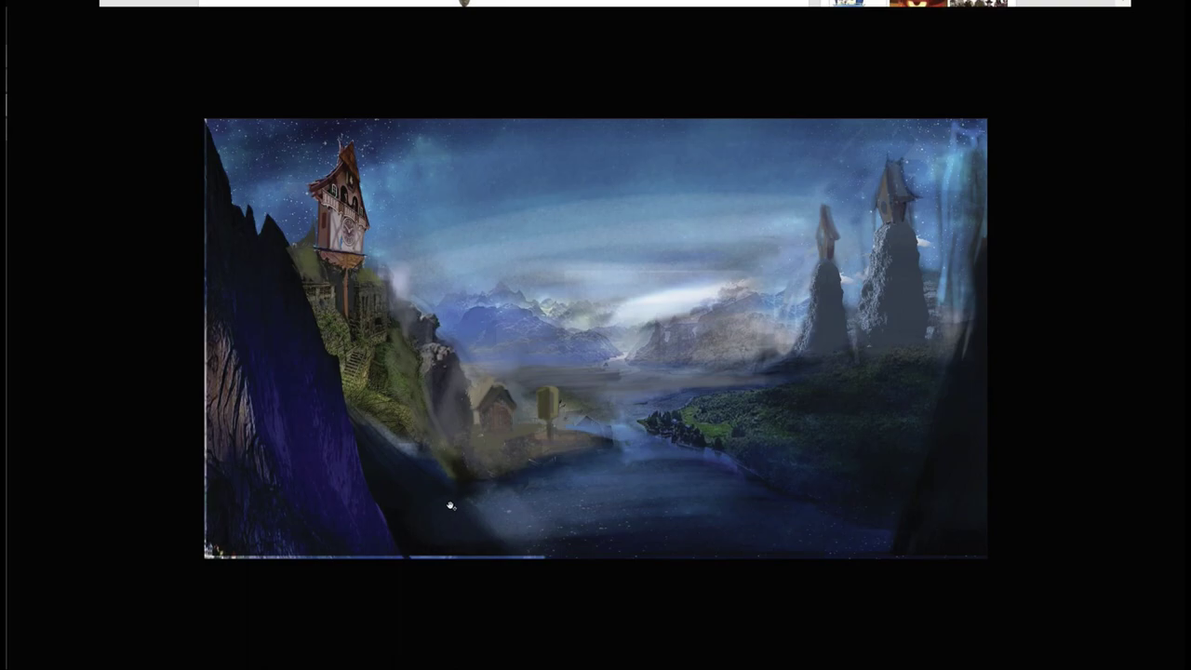
{"action": "key", "text": "ctrl+plus"}
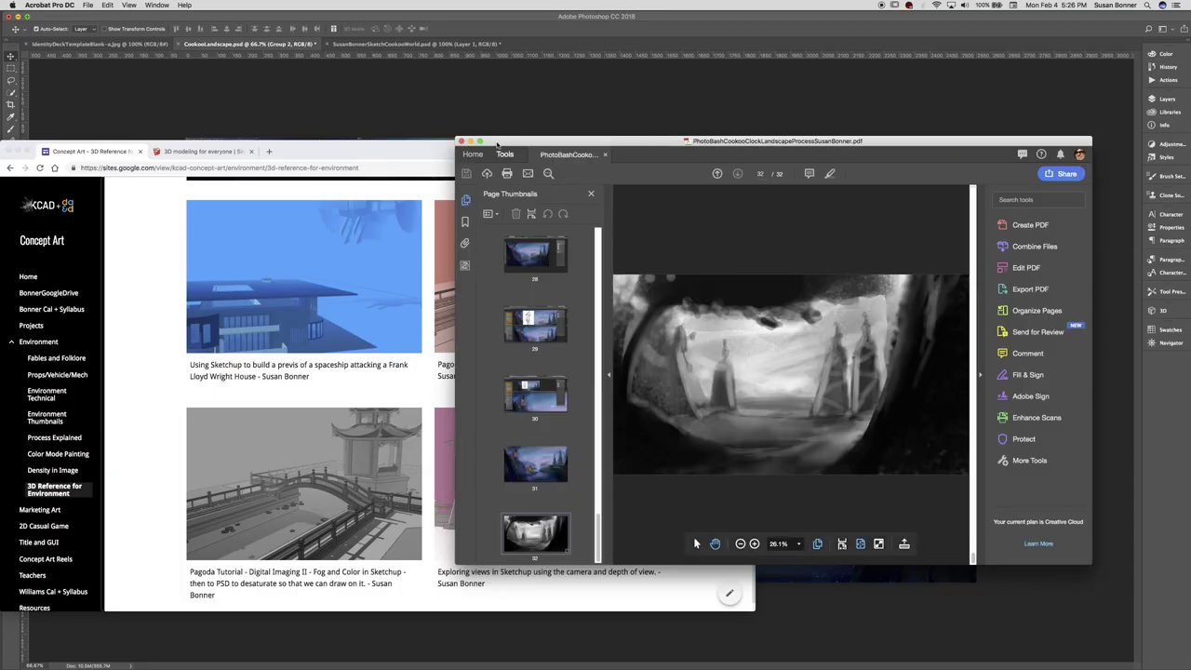
- Minimise Acrobat and show Chrome's SketchUp homepage tab full screen
{"action": "left_click", "coordinate": [469, 140]}
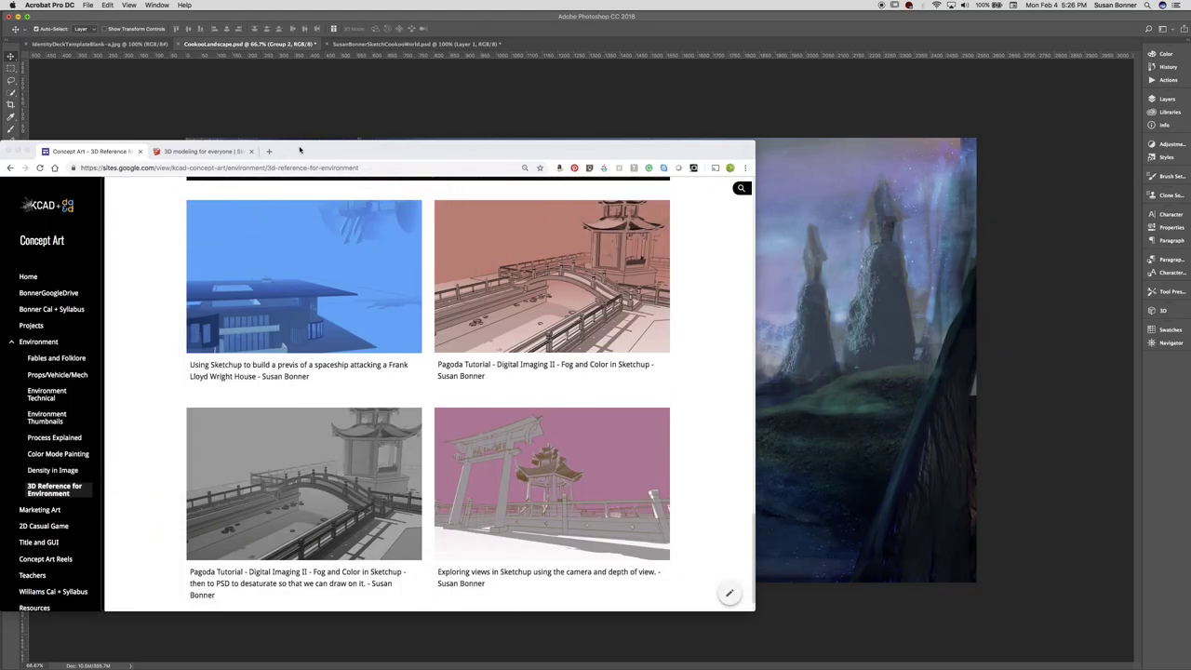
{"action": "left_click", "coordinate": [299, 149]}
{"action": "left_click", "coordinate": [205, 151]}
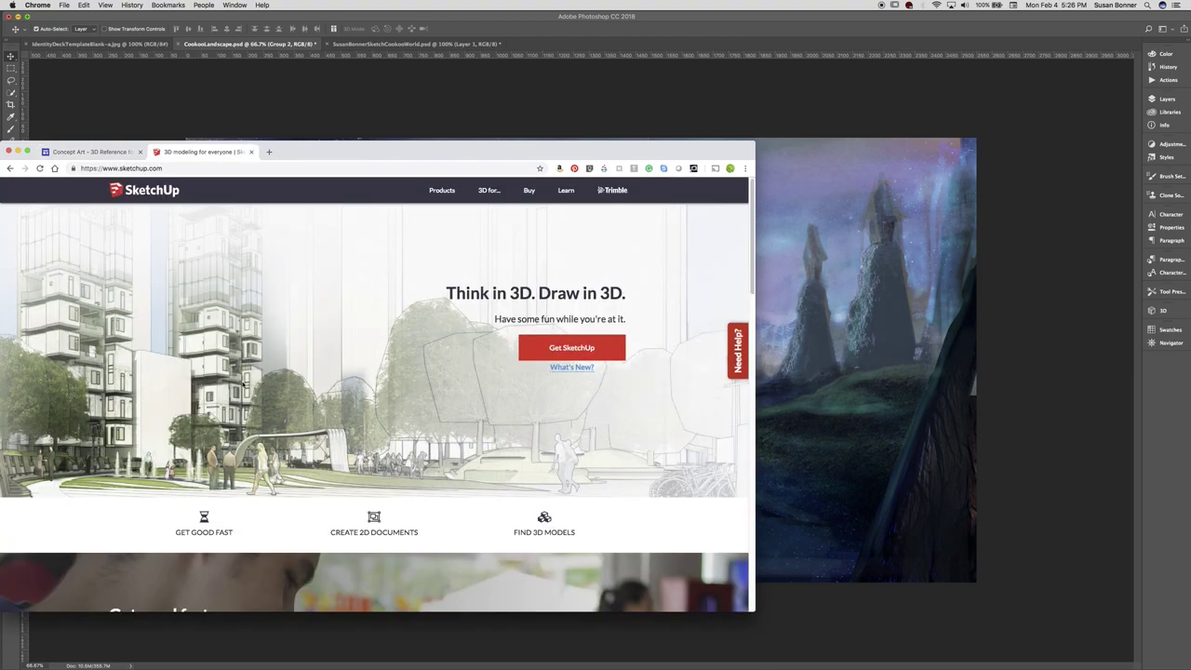
{"action": "left_click_drag", "start_coordinate": [406, 152], "coordinate": [453, 118]}
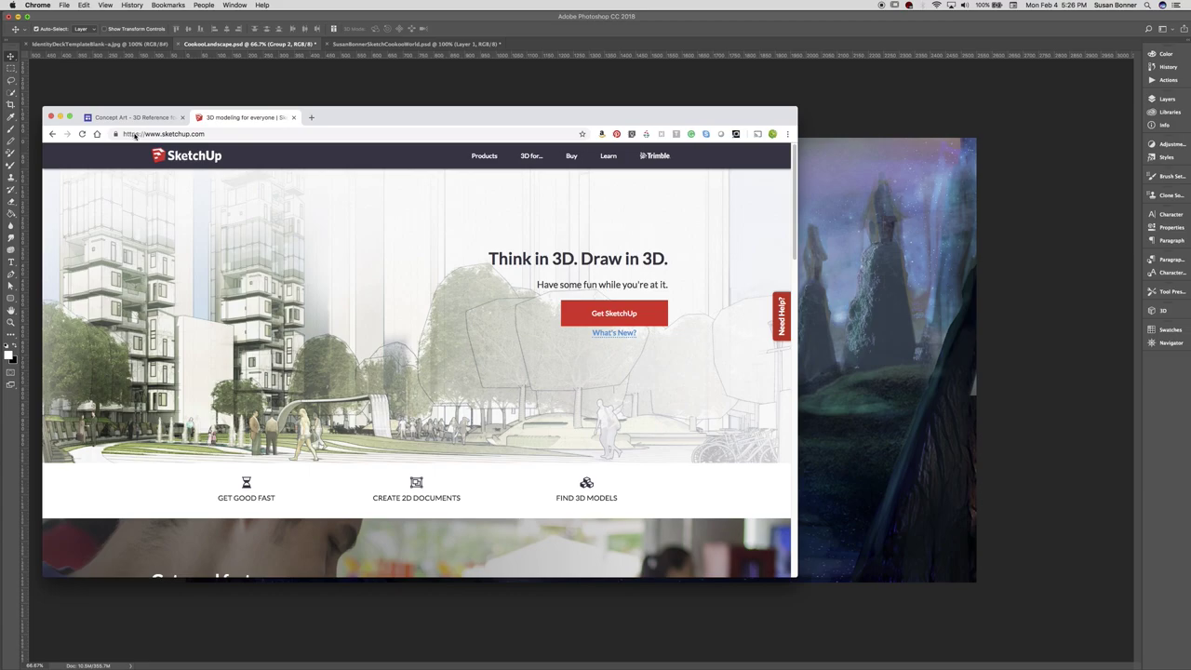
{"action": "left_click", "coordinate": [340, 116]}
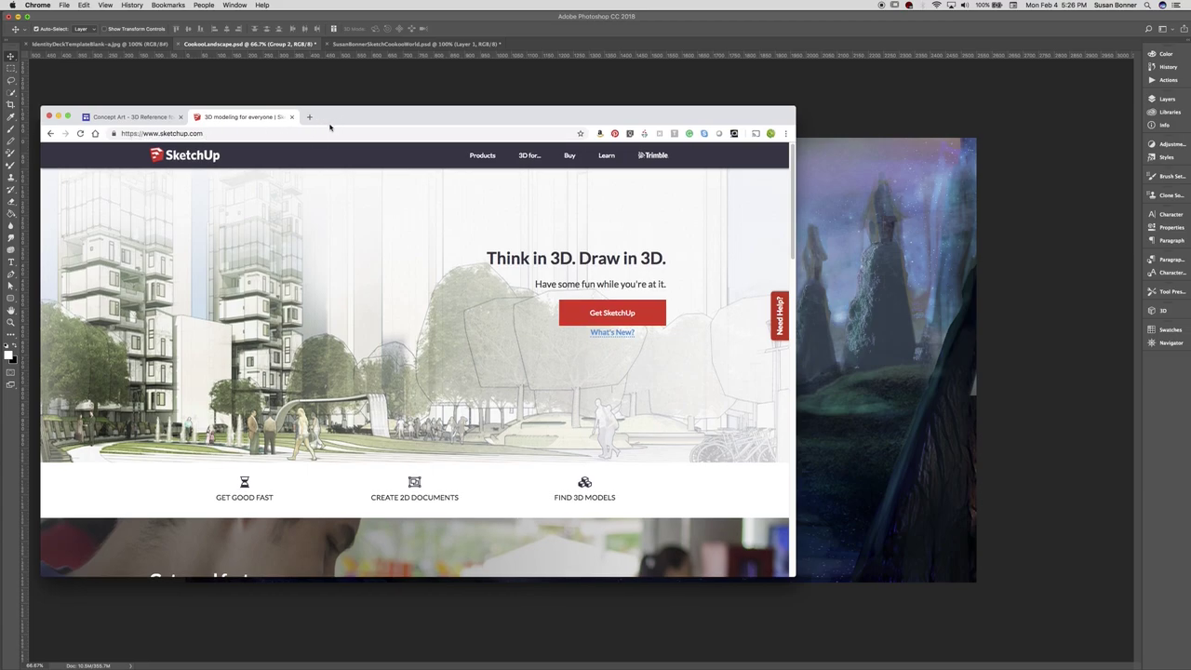
{"action": "left_click", "coordinate": [67, 116]}
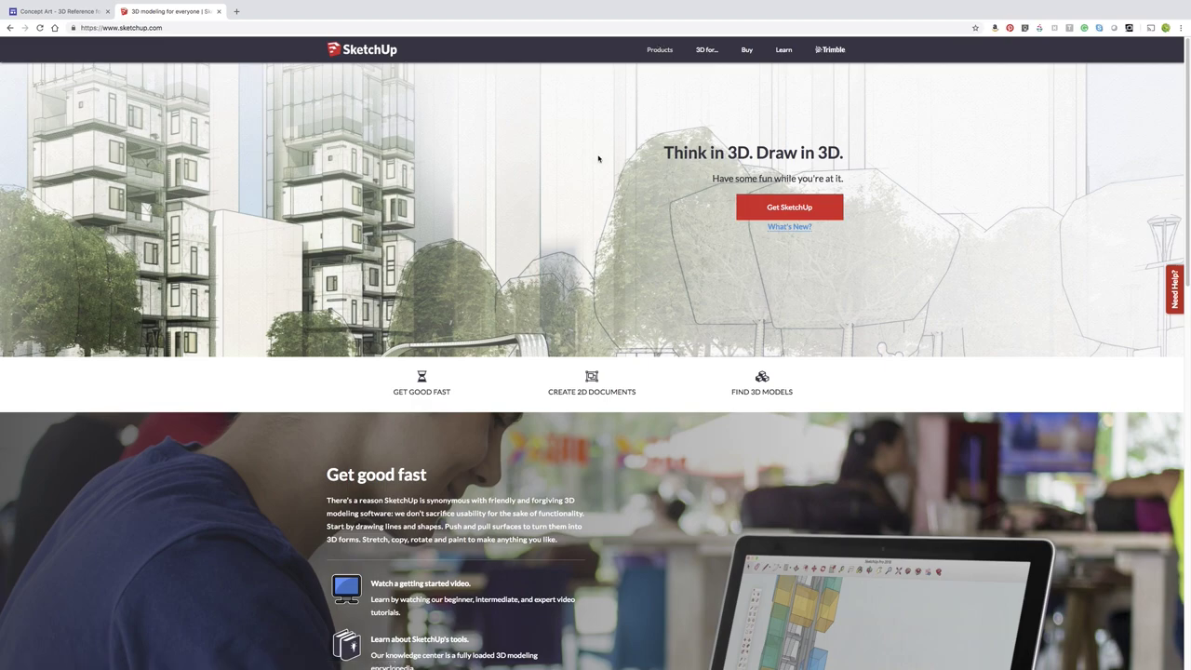
- Go to the SketchUp Free page from the Products menu and scroll through it
{"action": "mouse_move", "coordinate": [666, 53]}
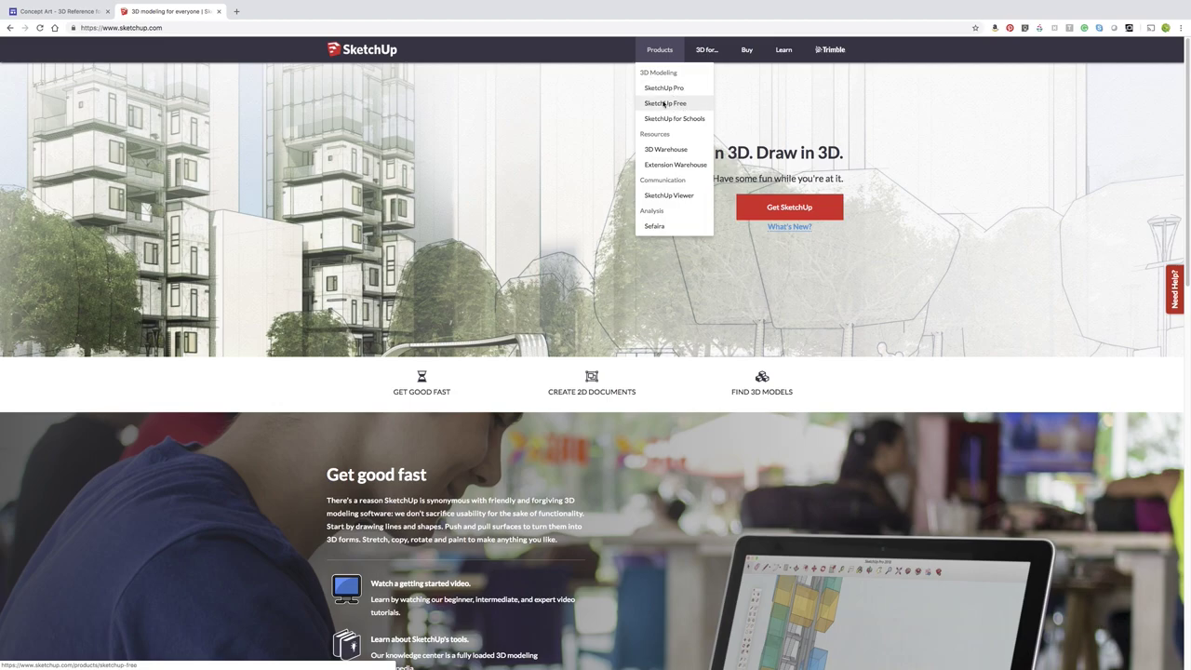
{"action": "left_click", "coordinate": [664, 104]}
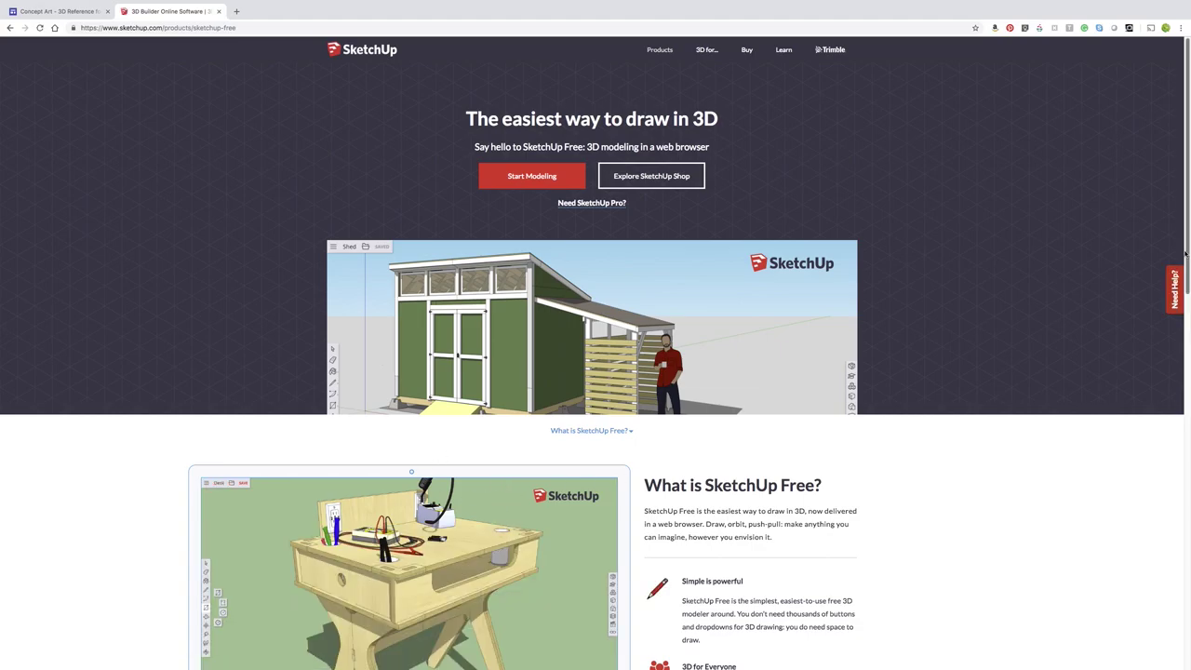
{"action": "scroll", "coordinate": [1154, 437], "scroll_direction": "down", "scroll_amount": 5}
{"action": "scroll", "coordinate": [1157, 481], "scroll_direction": "down", "scroll_amount": 4}
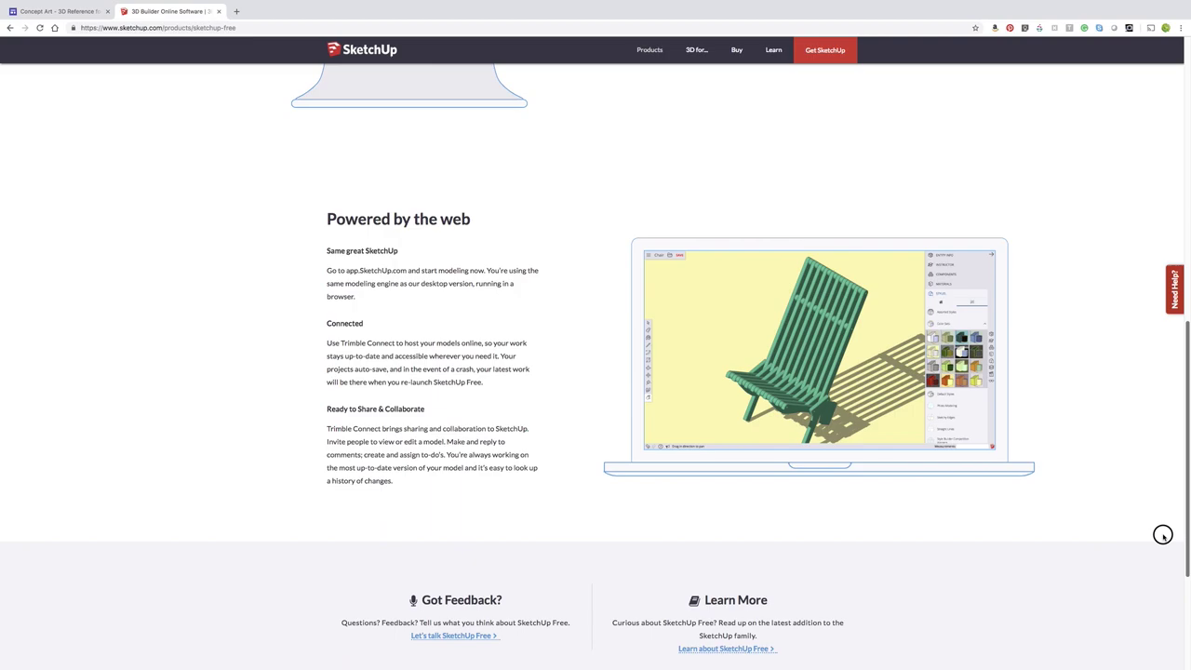
{"action": "scroll", "coordinate": [1175, 382], "scroll_direction": "up", "scroll_amount": 5}
{"action": "scroll", "coordinate": [1175, 382], "scroll_direction": "up", "scroll_amount": 4}
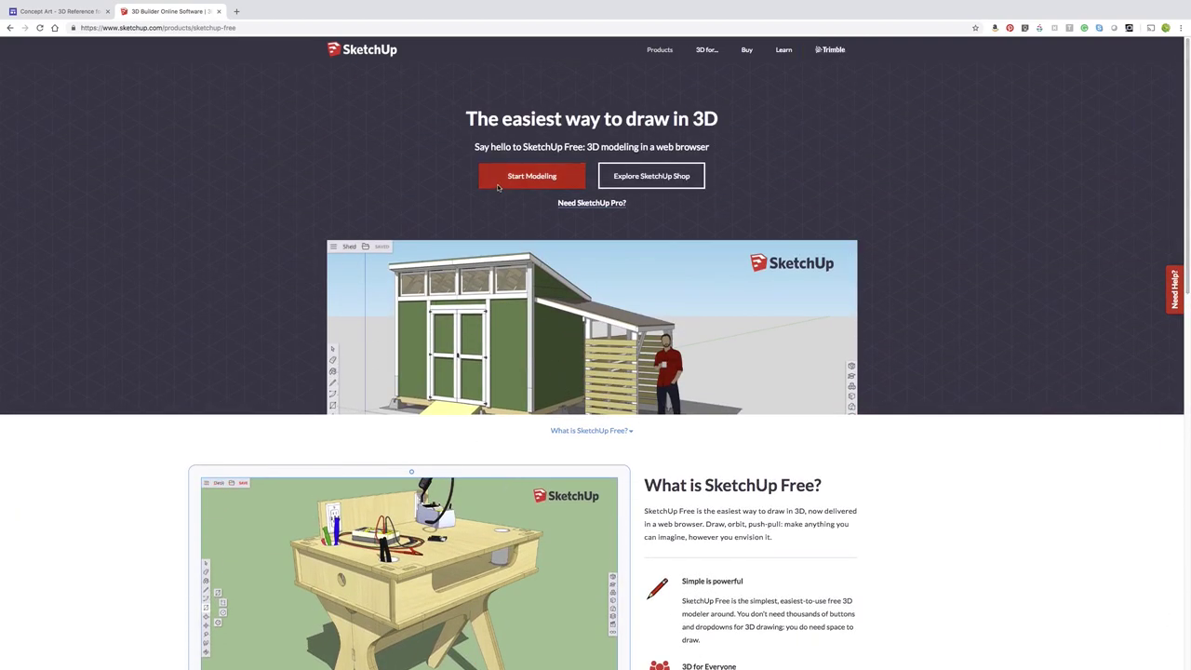
- Launch the SketchUp Free web modeller via Start Modeling and sign in with the Google account
{"action": "left_click", "coordinate": [527, 178]}
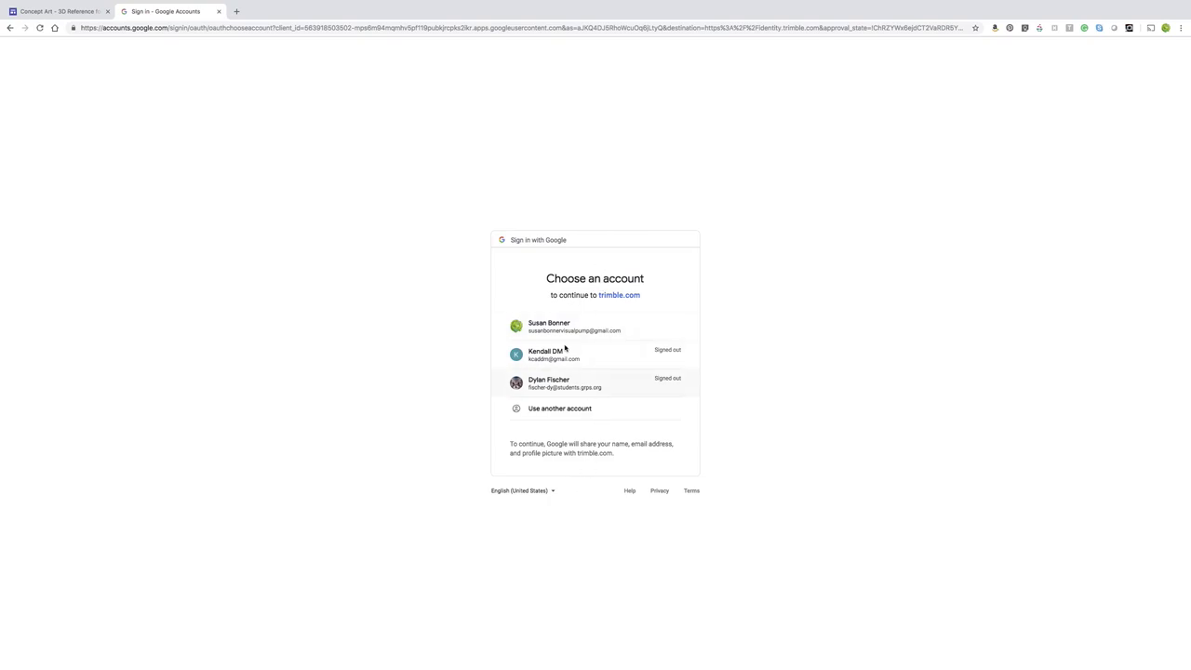
{"action": "left_click", "coordinate": [548, 326]}
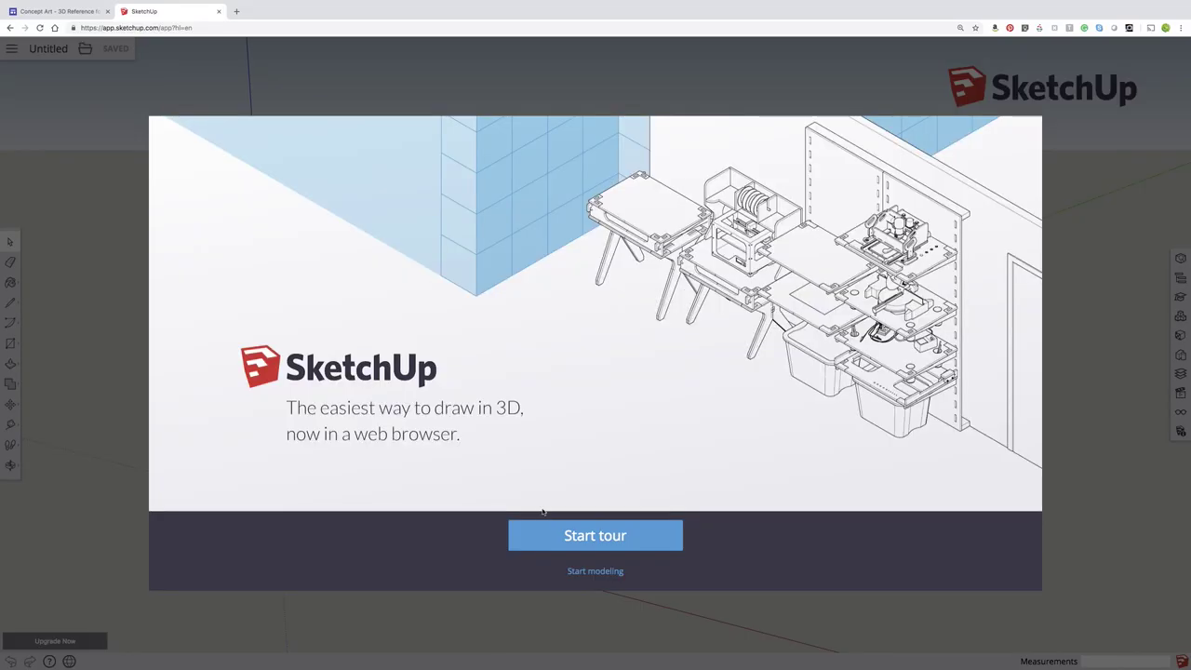
- Skip the welcome tour, accept the privacy notice, and agree to the Terms of Service
{"action": "left_click", "coordinate": [603, 573]}
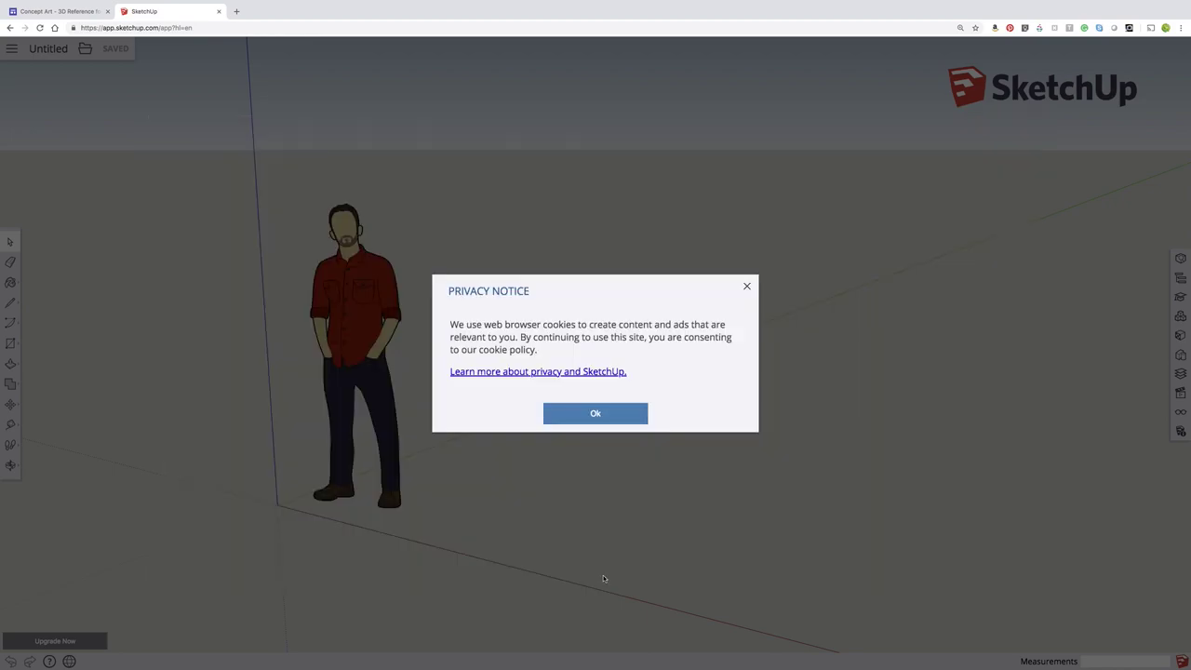
{"action": "left_click", "coordinate": [606, 414]}
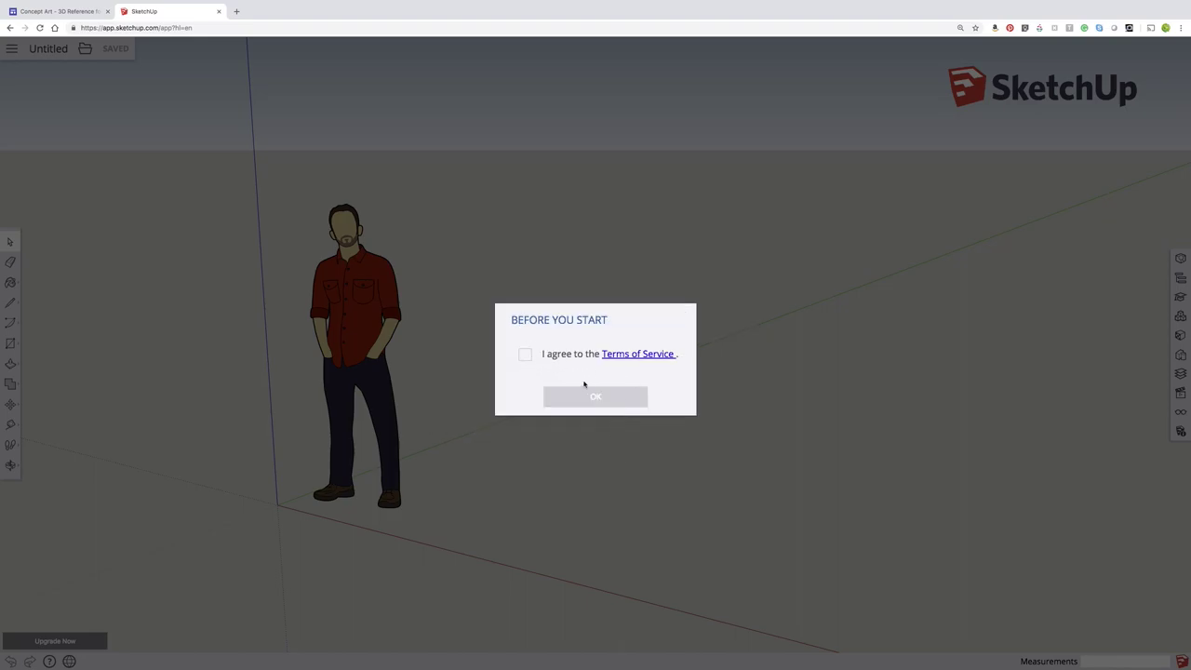
{"action": "left_click", "coordinate": [525, 355]}
{"action": "left_click", "coordinate": [596, 396]}
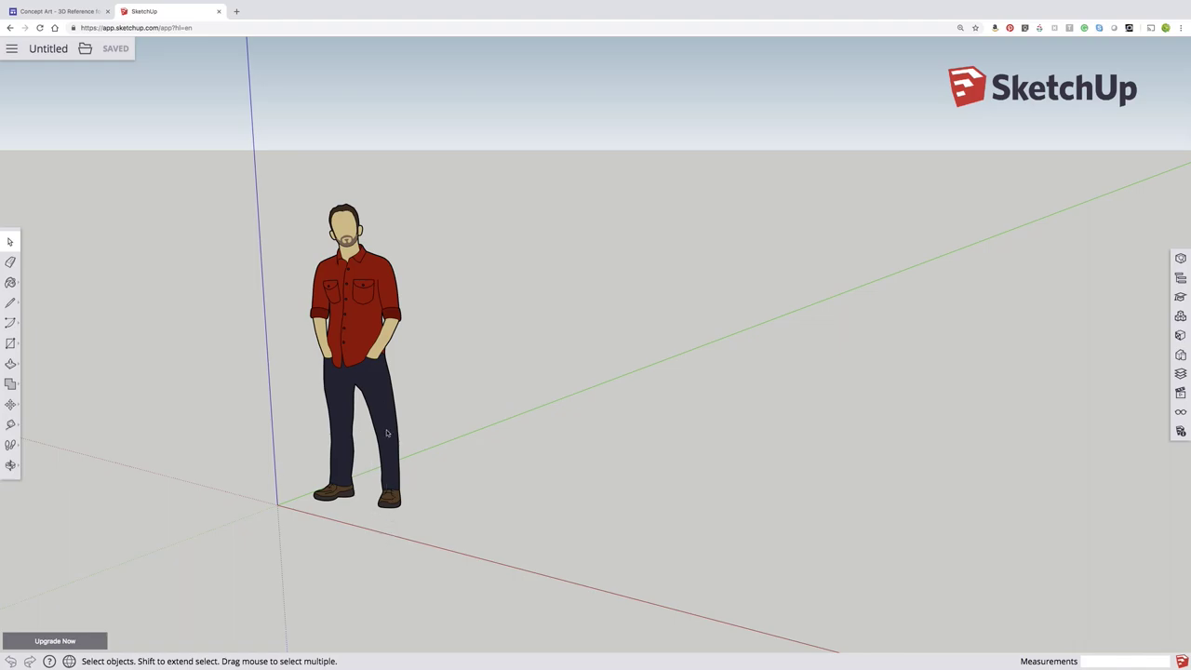
- Delete the default person figure, then undo to restore it
{"action": "left_click", "coordinate": [383, 380]}
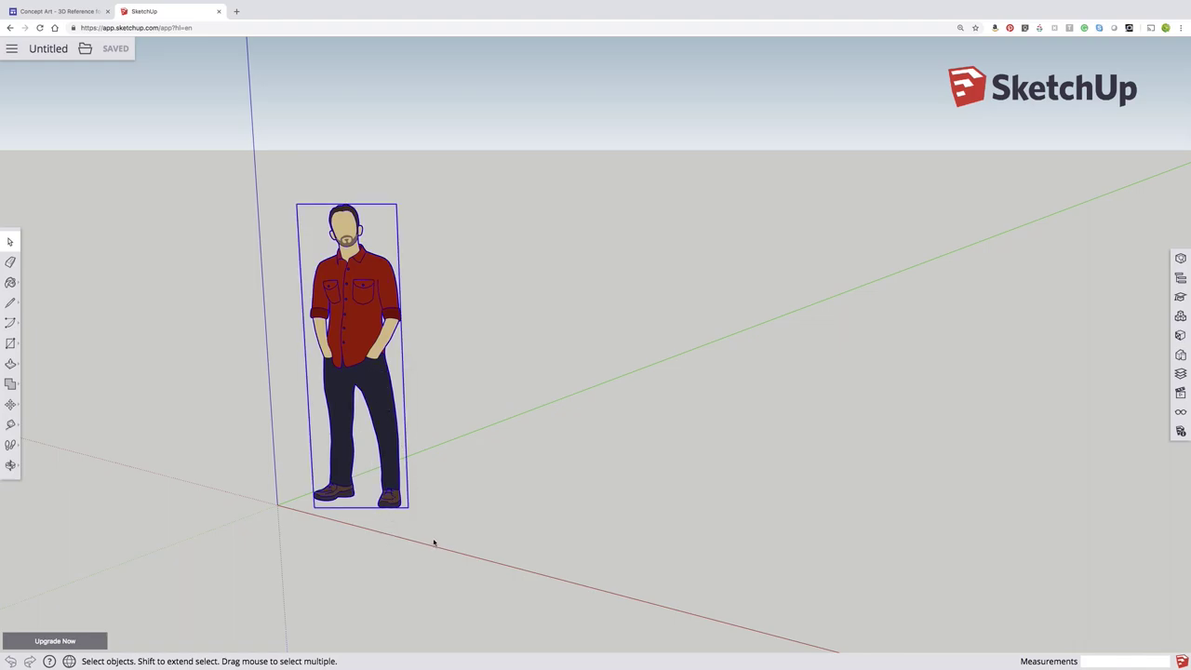
{"action": "key", "text": "Delete"}
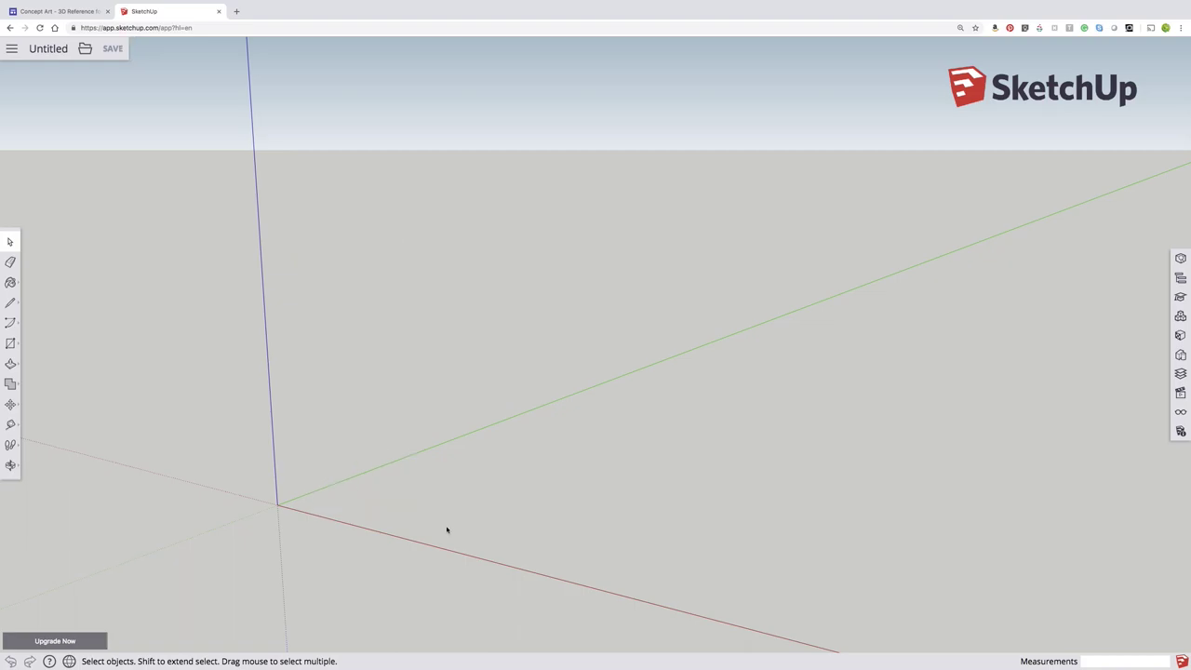
{"action": "key", "text": "ctrl+z"}
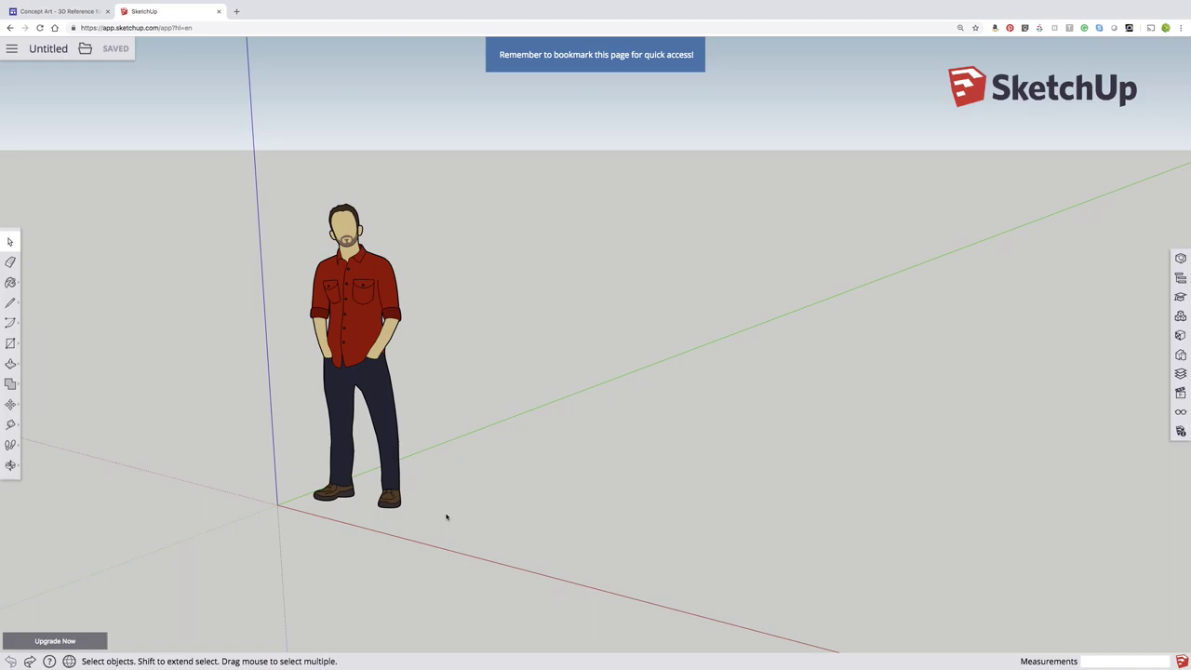
{"action": "left_click", "coordinate": [86, 49]}
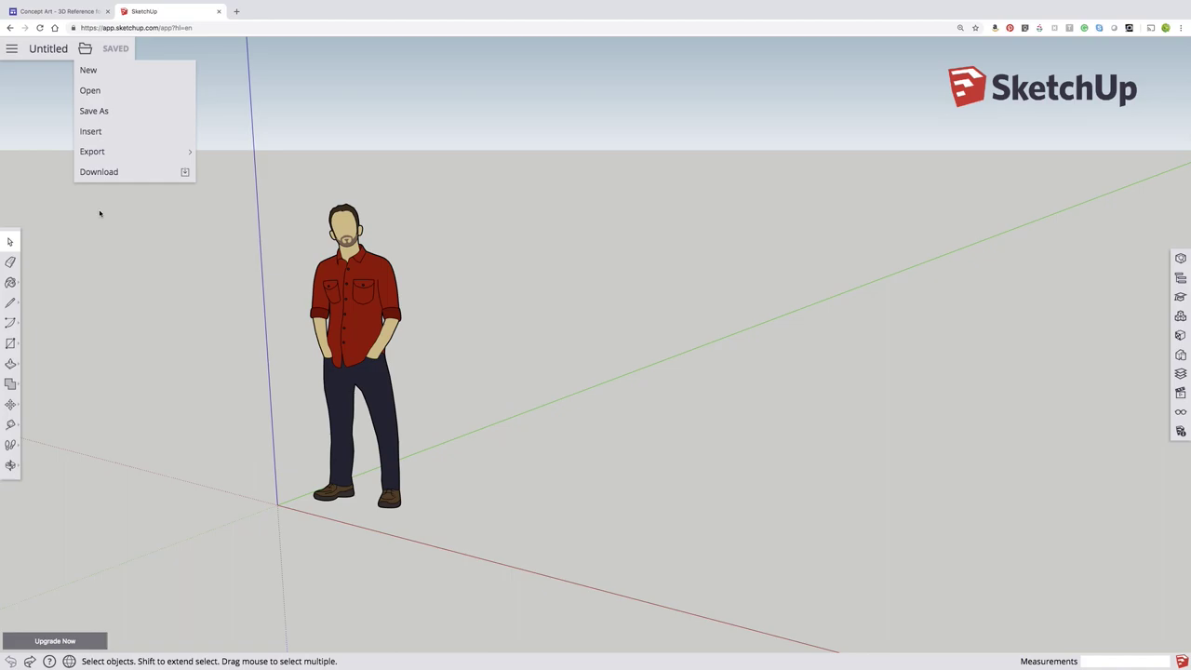
{"action": "left_click", "coordinate": [93, 89]}
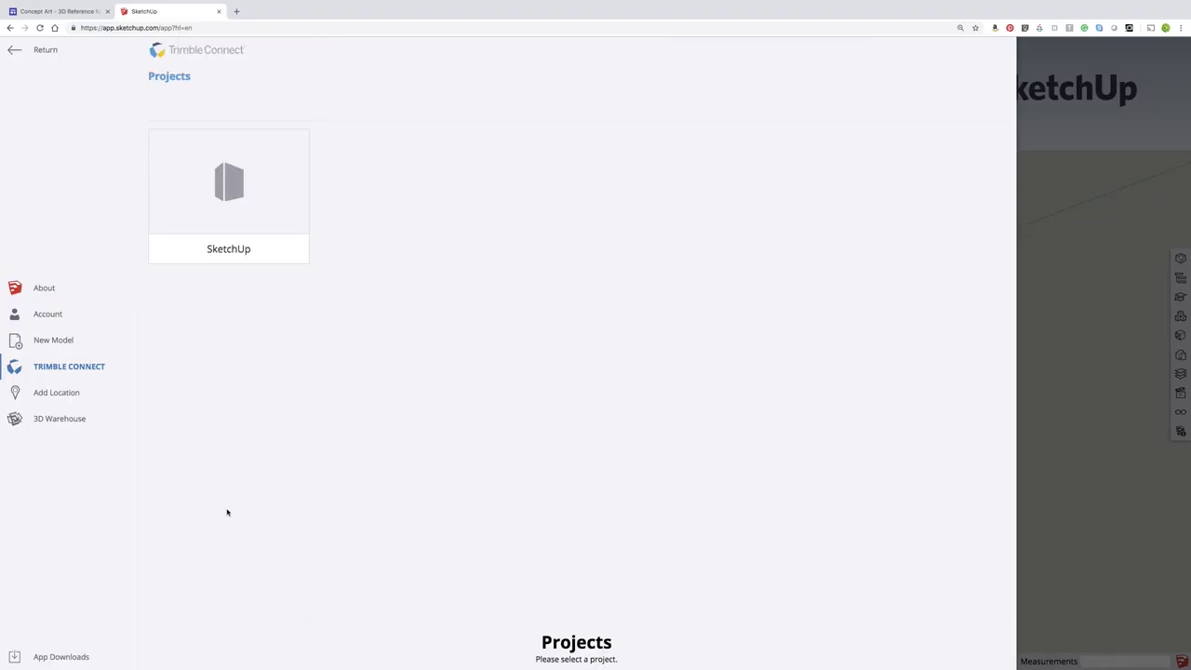
{"action": "left_click", "coordinate": [236, 192]}
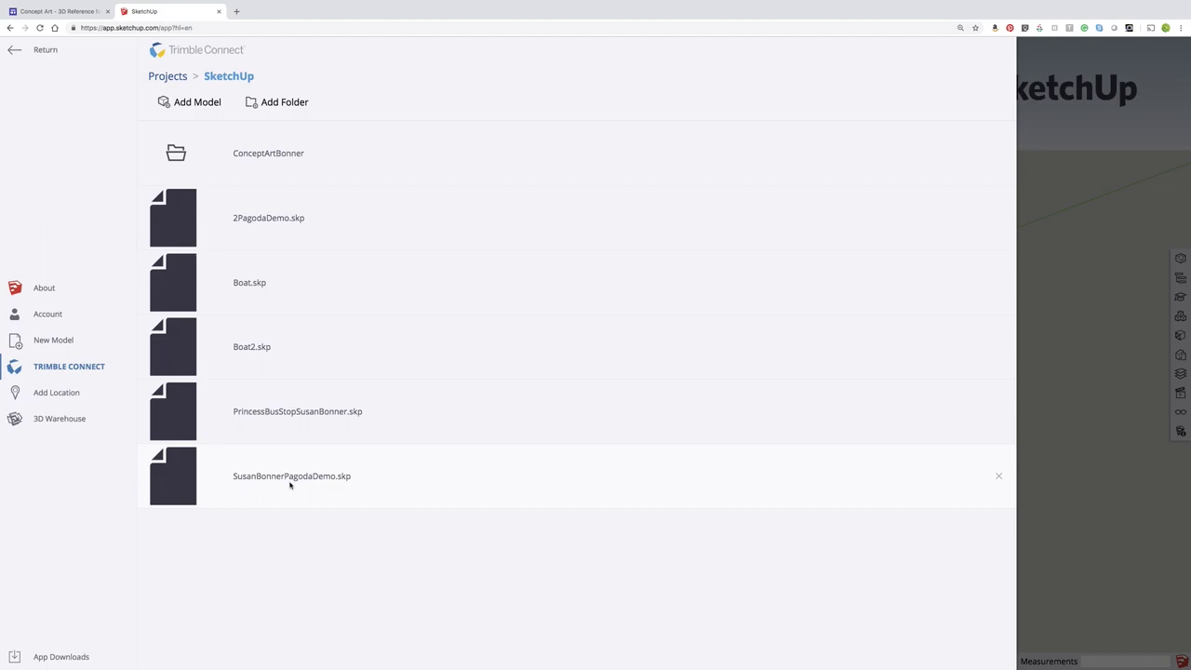
{"action": "left_click", "coordinate": [19, 50]}
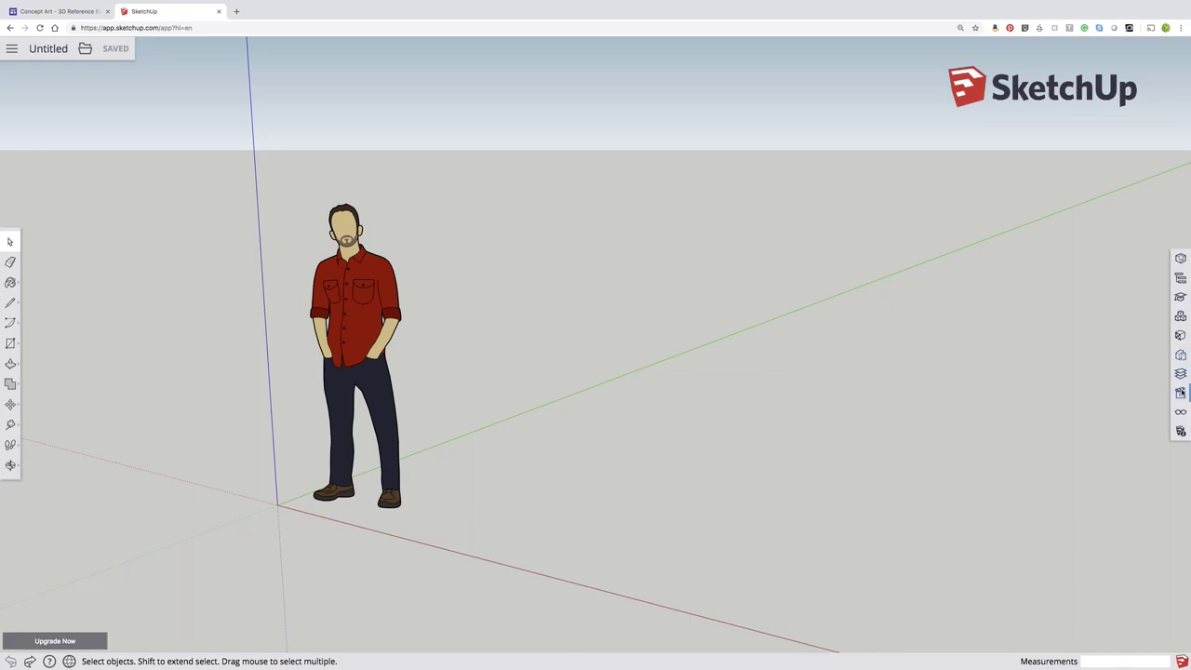
- Open the Components panel and search 3D Warehouse for 'cookoo clock'
{"action": "left_click", "coordinate": [1179, 377]}
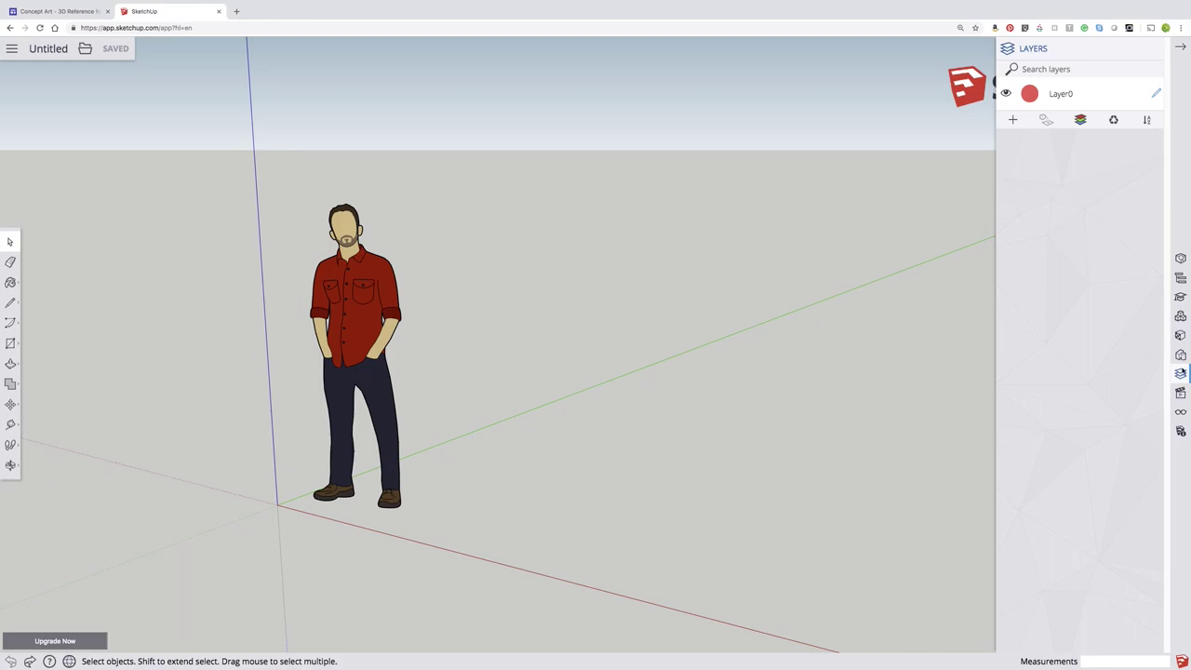
{"action": "left_click", "coordinate": [1180, 336]}
{"action": "left_click", "coordinate": [1180, 335]}
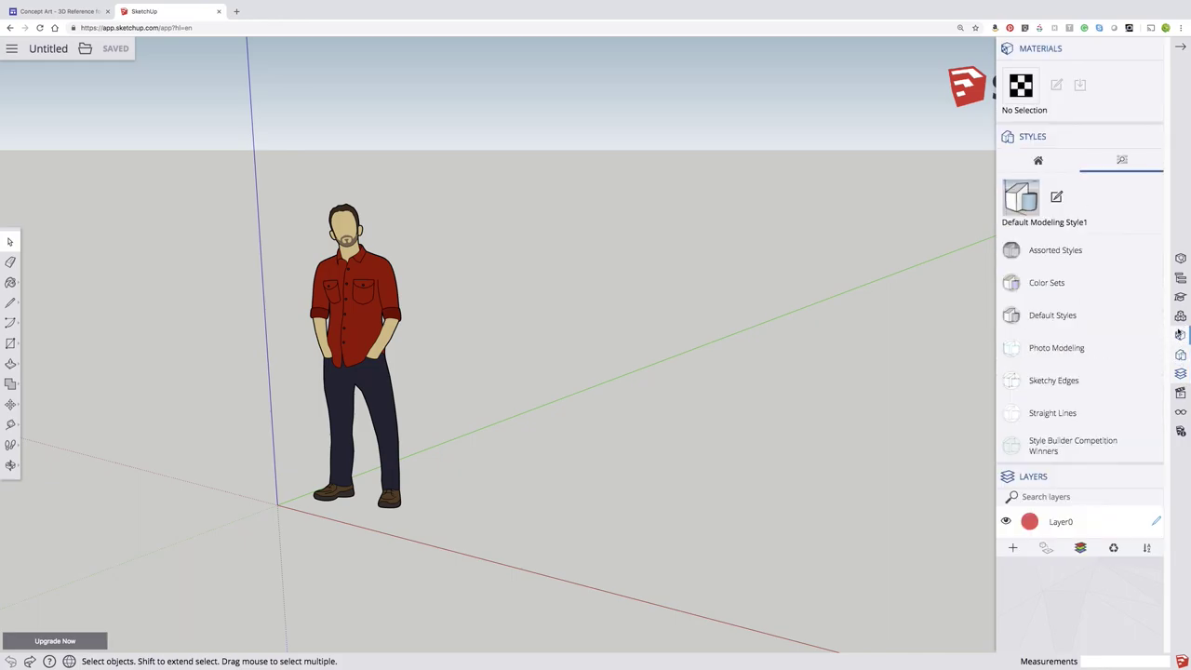
{"action": "left_click", "coordinate": [1179, 318]}
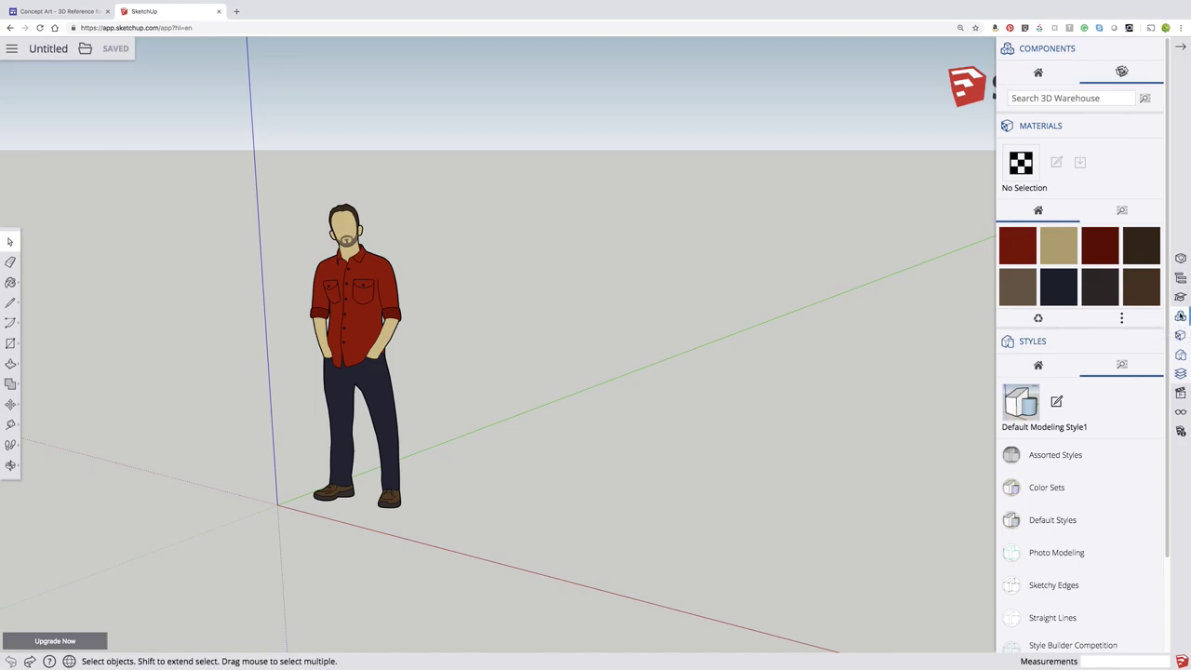
{"action": "left_click", "coordinate": [1097, 98]}
{"action": "type", "text": "cookoo clock"}
- Retry the search with 'clock', then 'cookoo', then 'house', reviewing results
{"action": "left_click", "coordinate": [1037, 99]}
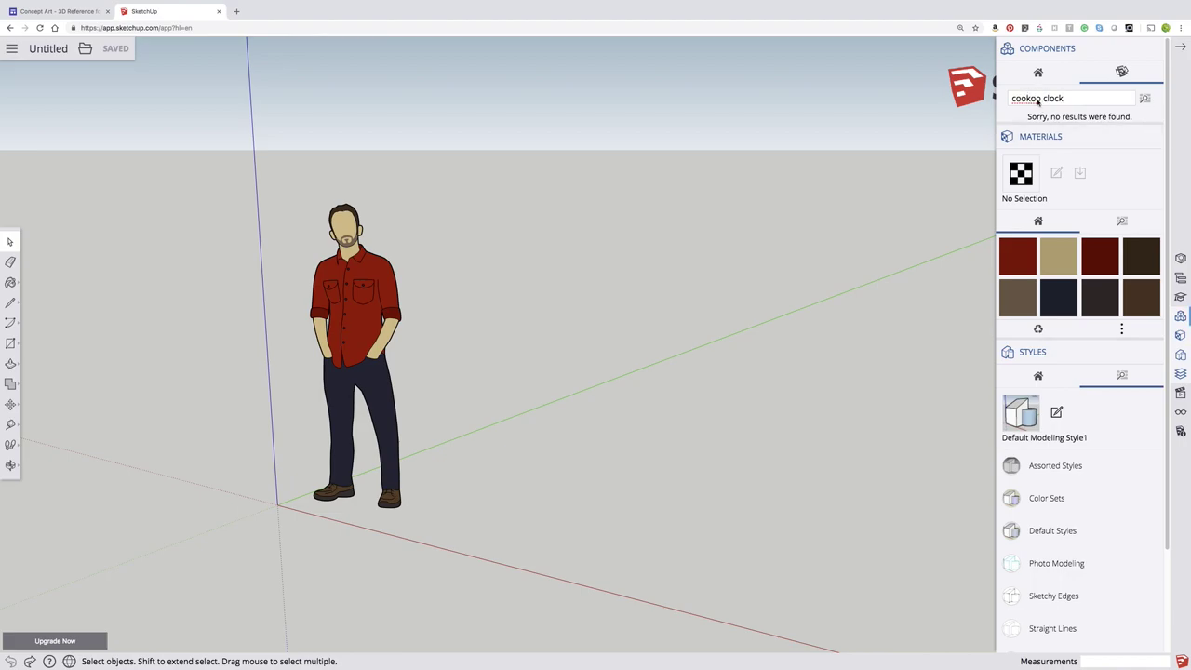
{"action": "double_click", "coordinate": [1040, 99]}
{"action": "key", "text": "BackSpace"}
{"action": "key", "text": "Return"}
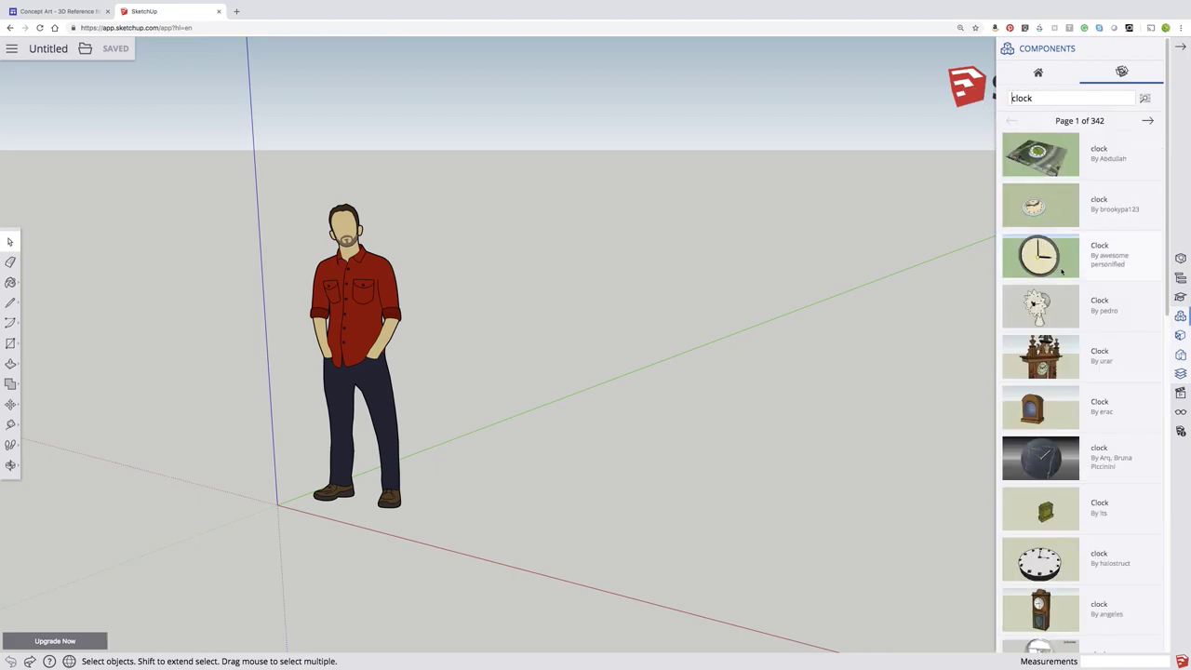
{"action": "scroll", "coordinate": [1061, 271], "scroll_direction": "down", "scroll_amount": 10}
{"action": "scroll", "coordinate": [1060, 270], "scroll_direction": "up", "scroll_amount": 8}
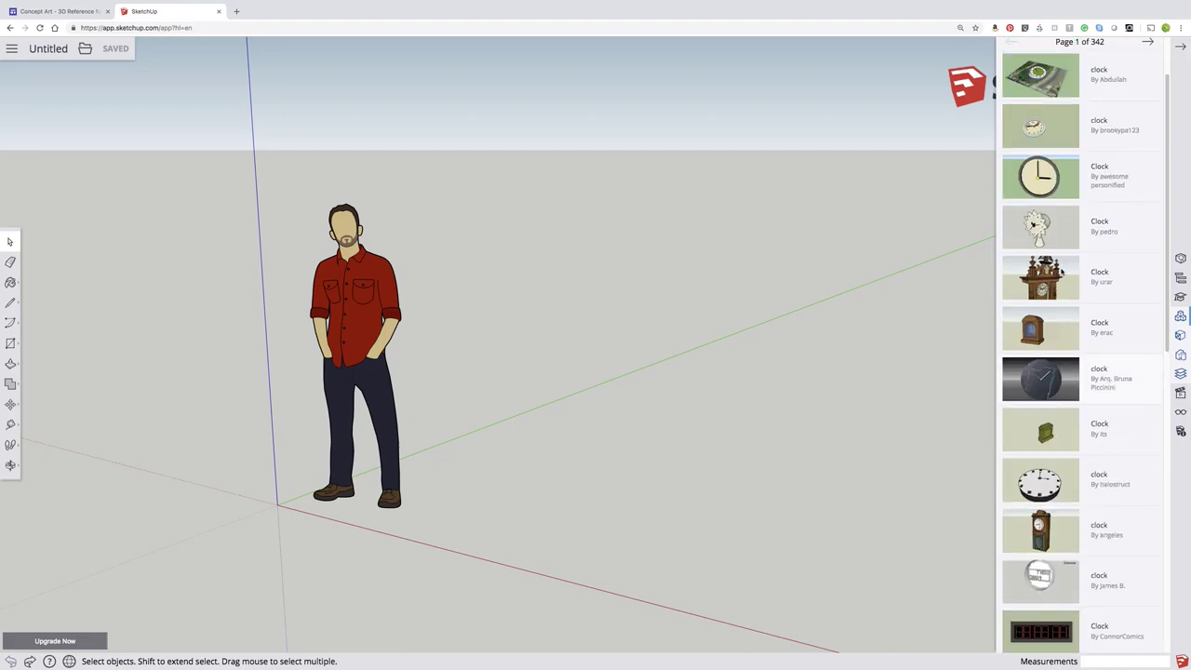
{"action": "scroll", "coordinate": [1025, 92], "scroll_direction": "up", "scroll_amount": 2}
{"action": "double_click", "coordinate": [1040, 98]}
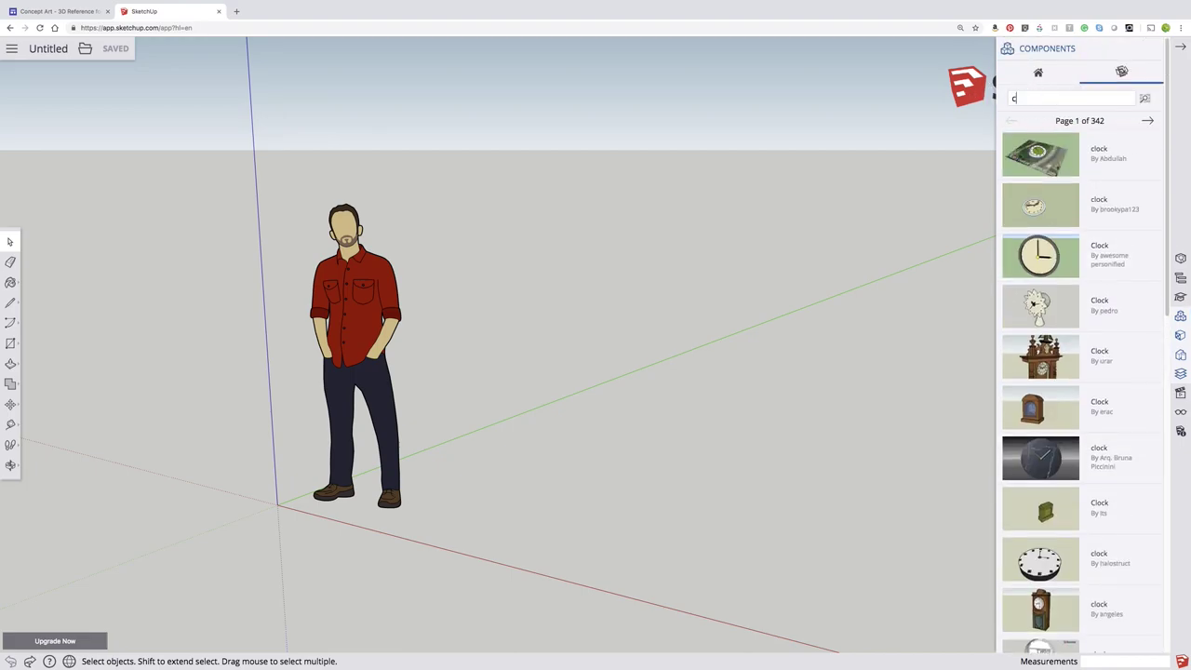
{"action": "type", "text": "cookoo"}
{"action": "key", "text": "Return"}
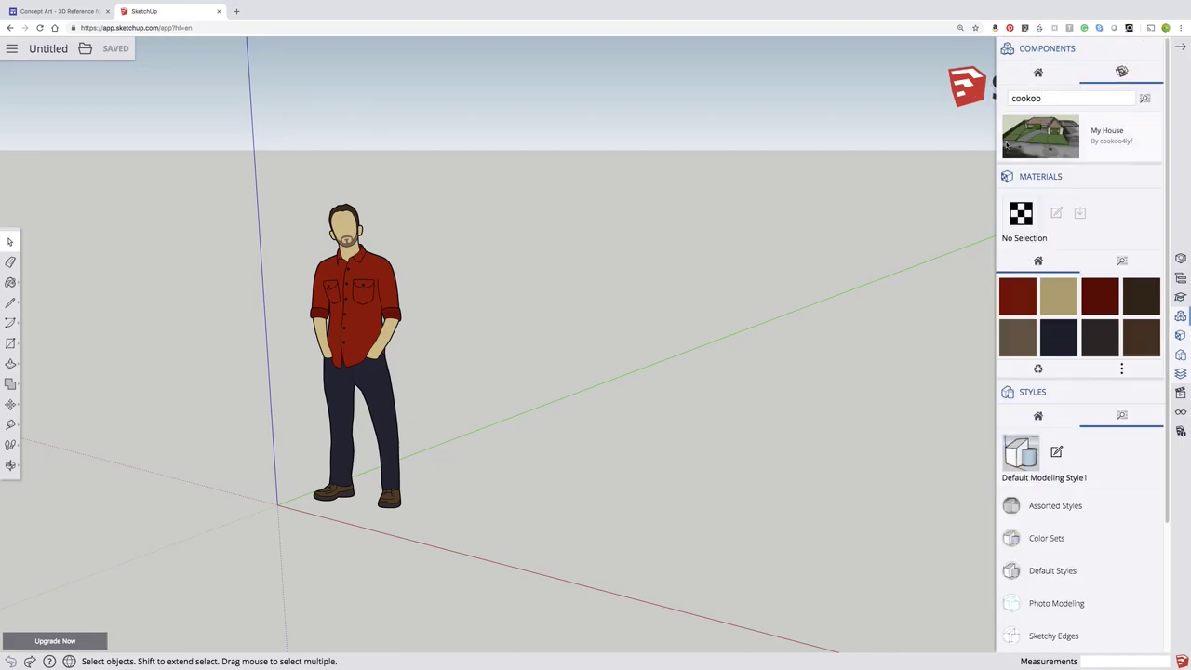
{"action": "double_click", "coordinate": [1052, 100]}
{"action": "key", "text": "Return"}
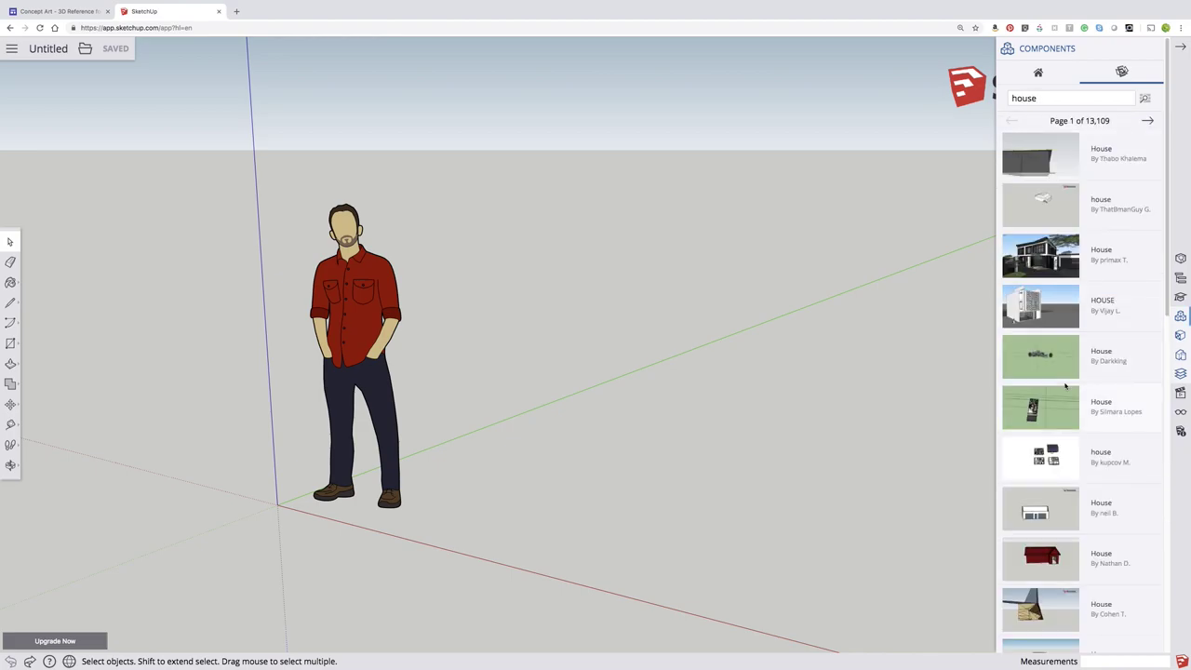
{"action": "scroll", "coordinate": [1065, 386], "scroll_direction": "down", "scroll_amount": 5}
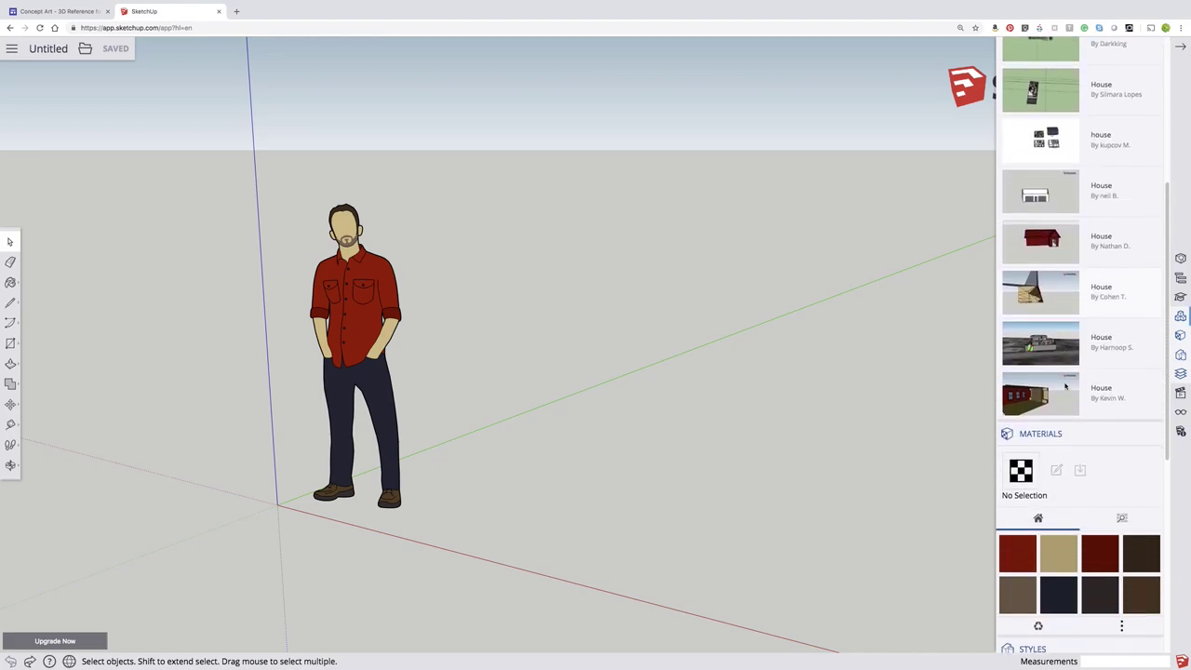
{"action": "scroll", "coordinate": [1042, 279], "scroll_direction": "up", "scroll_amount": 10}
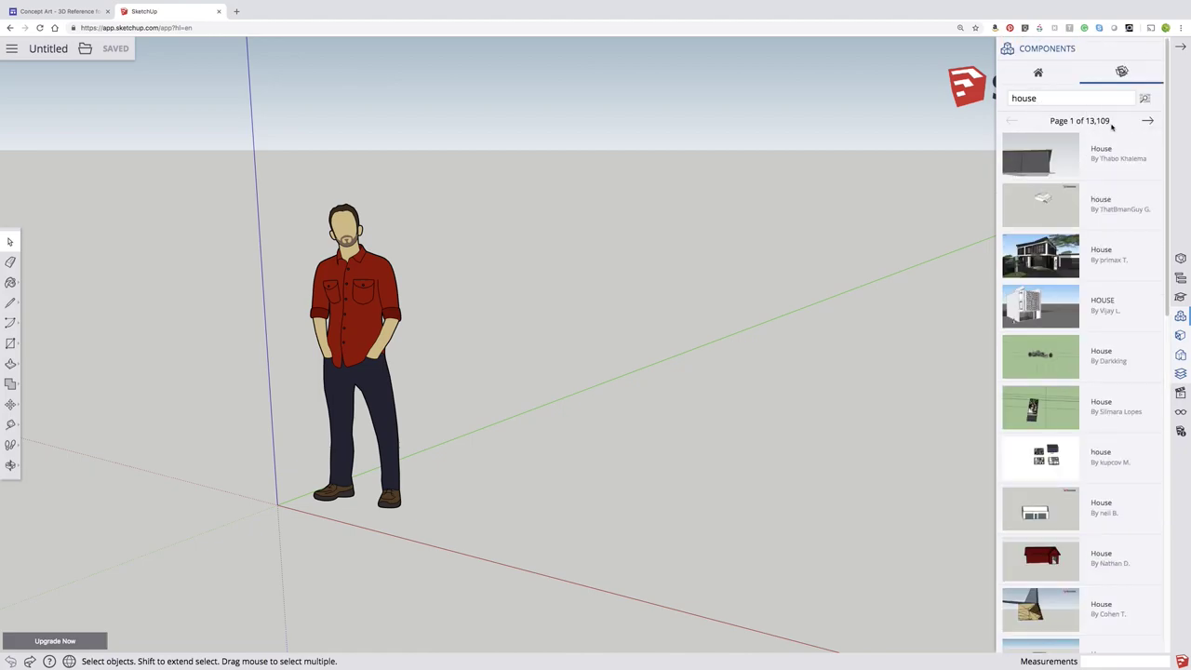
- Search 3D Warehouse for 'house clock' and browse the results
{"action": "left_click_drag", "start_coordinate": [1041, 99], "coordinate": [1003, 100]}
{"action": "type", "text": "house clock"}
{"action": "key", "text": "Return"}
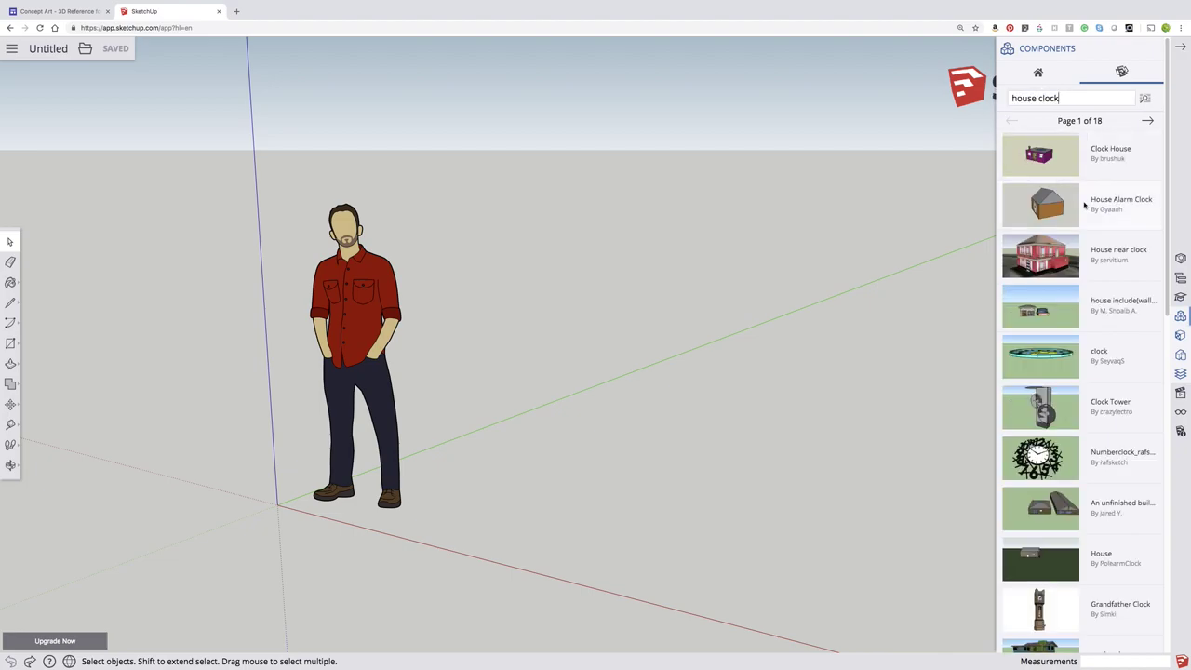
{"action": "scroll", "coordinate": [1129, 392], "scroll_direction": "down", "scroll_amount": 3}
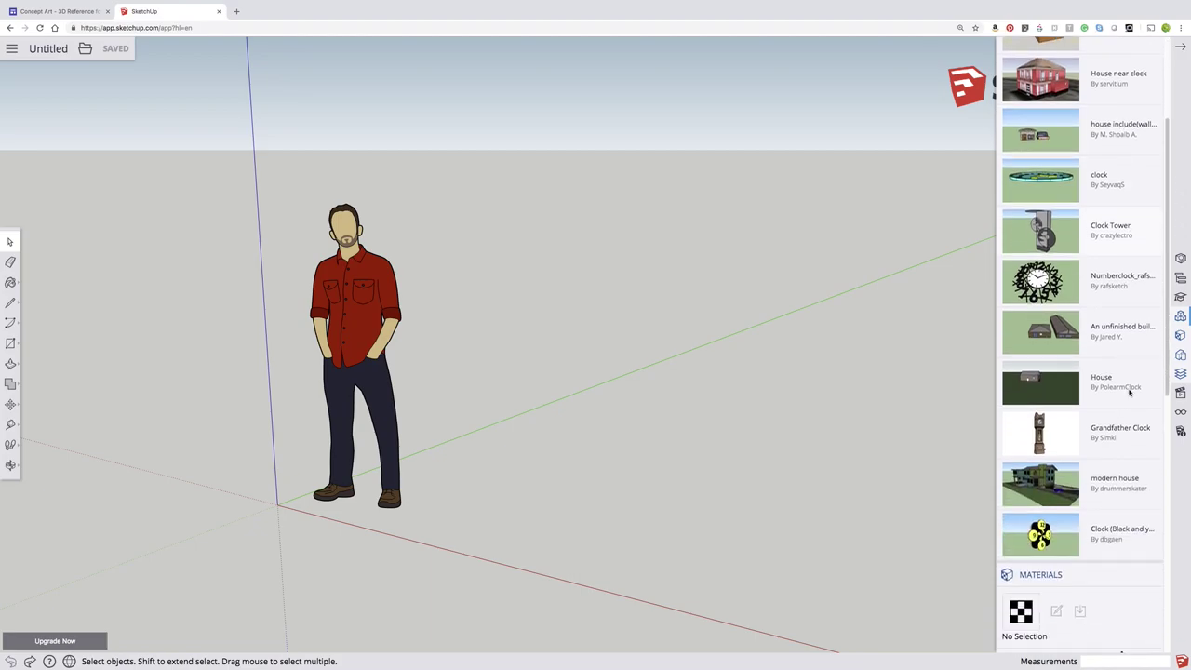
{"action": "scroll", "coordinate": [1129, 392], "scroll_direction": "down", "scroll_amount": 2}
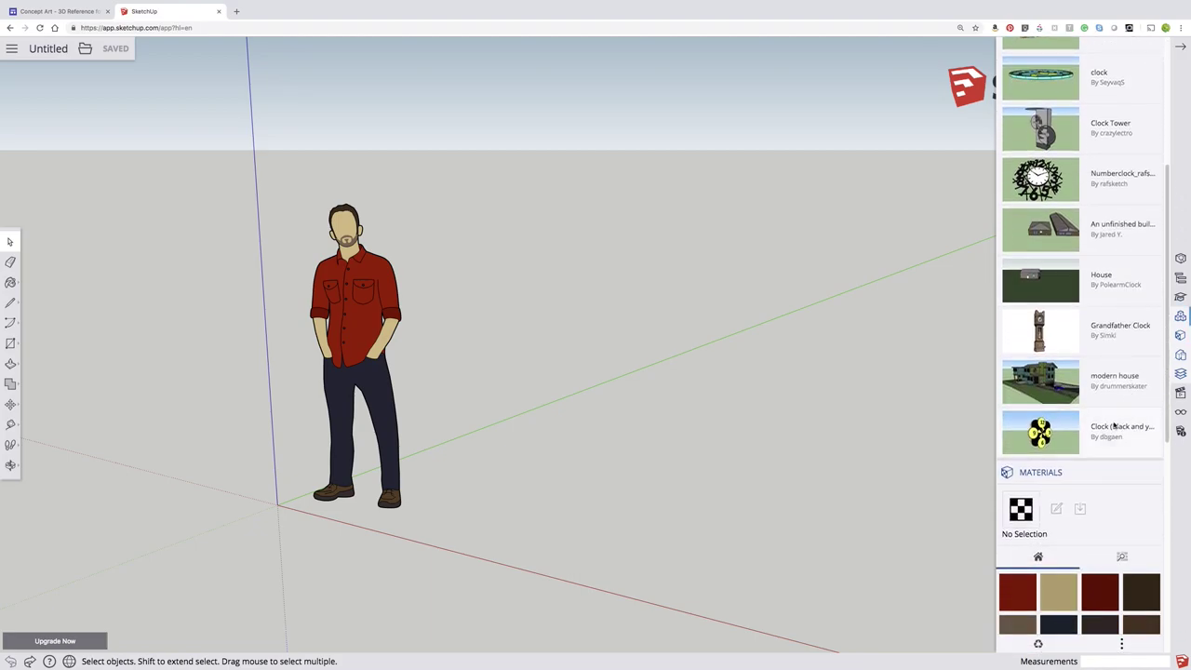
{"action": "scroll", "coordinate": [1114, 425], "scroll_direction": "up", "scroll_amount": 6}
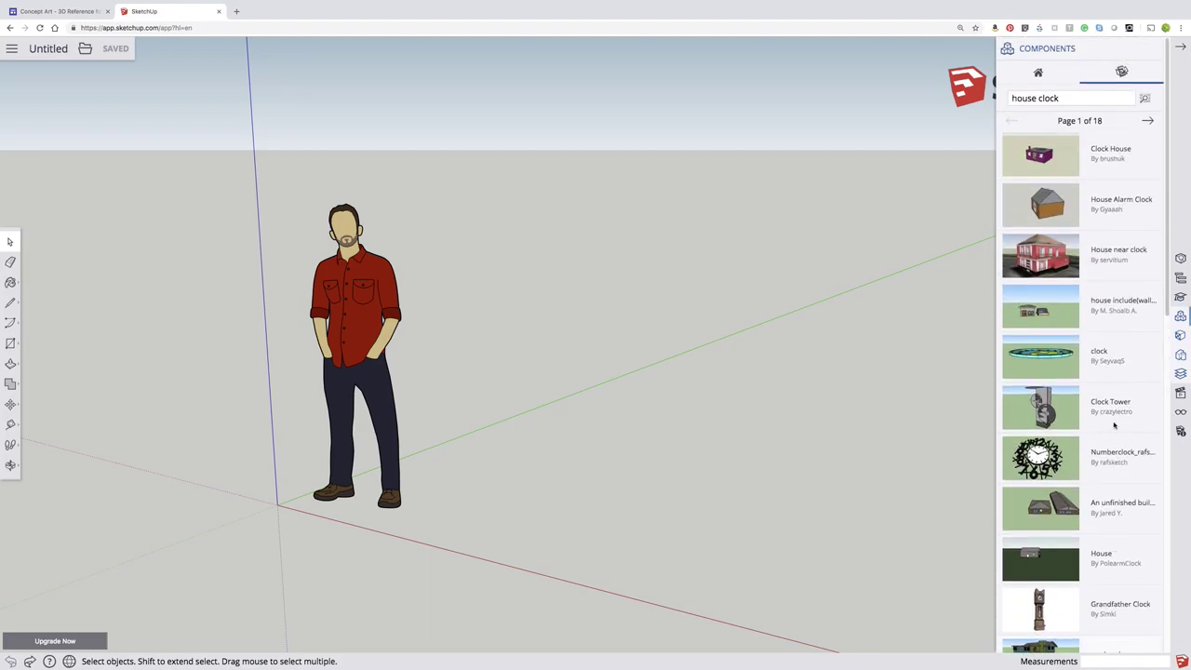
- Page to result page 3 and import the Gastown Steam Clock model
{"action": "left_click", "coordinate": [1147, 121]}
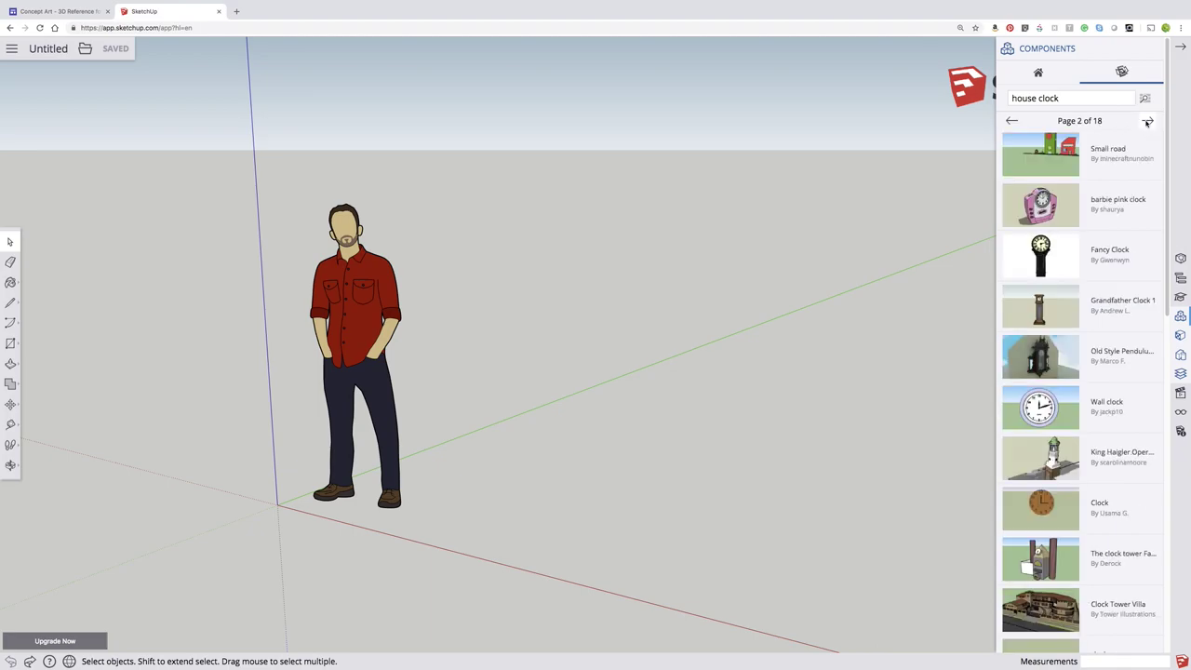
{"action": "scroll", "coordinate": [1136, 216], "scroll_direction": "down", "scroll_amount": 5}
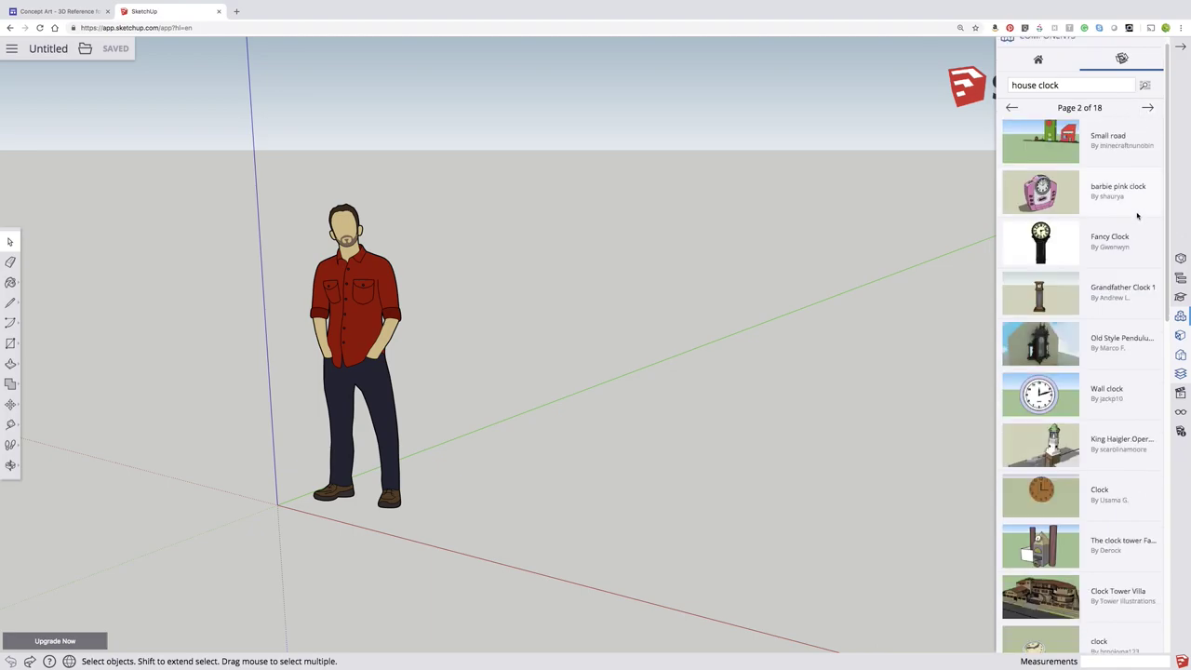
{"action": "scroll", "coordinate": [1137, 216], "scroll_direction": "up", "scroll_amount": 5}
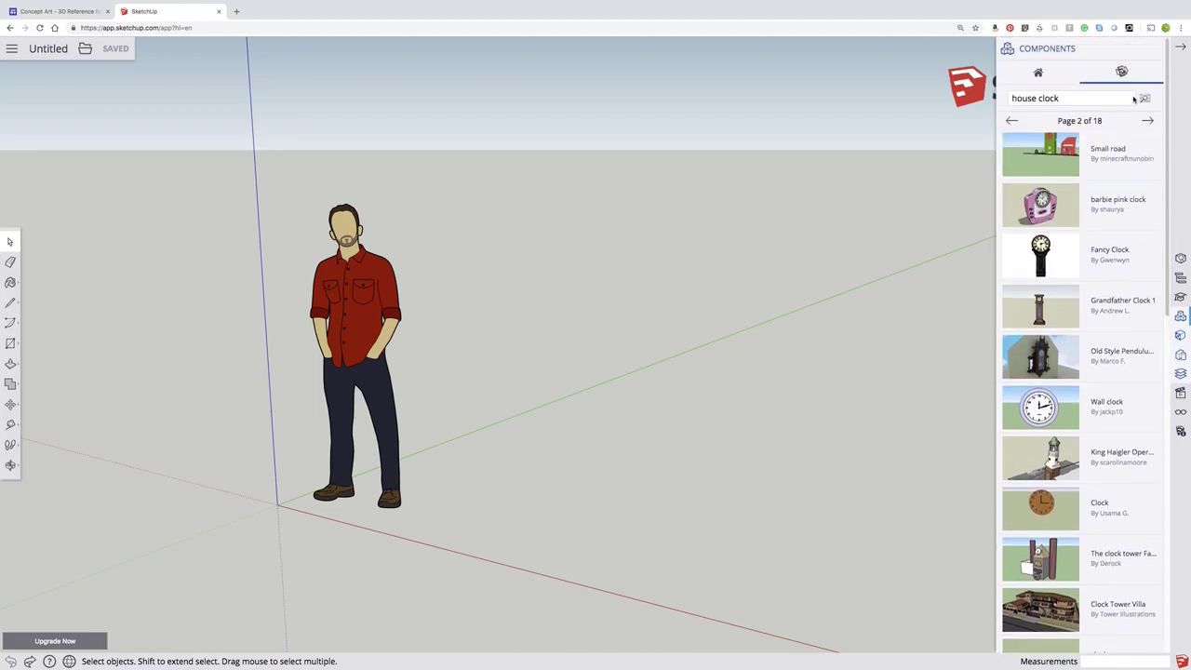
{"action": "left_click", "coordinate": [1147, 121]}
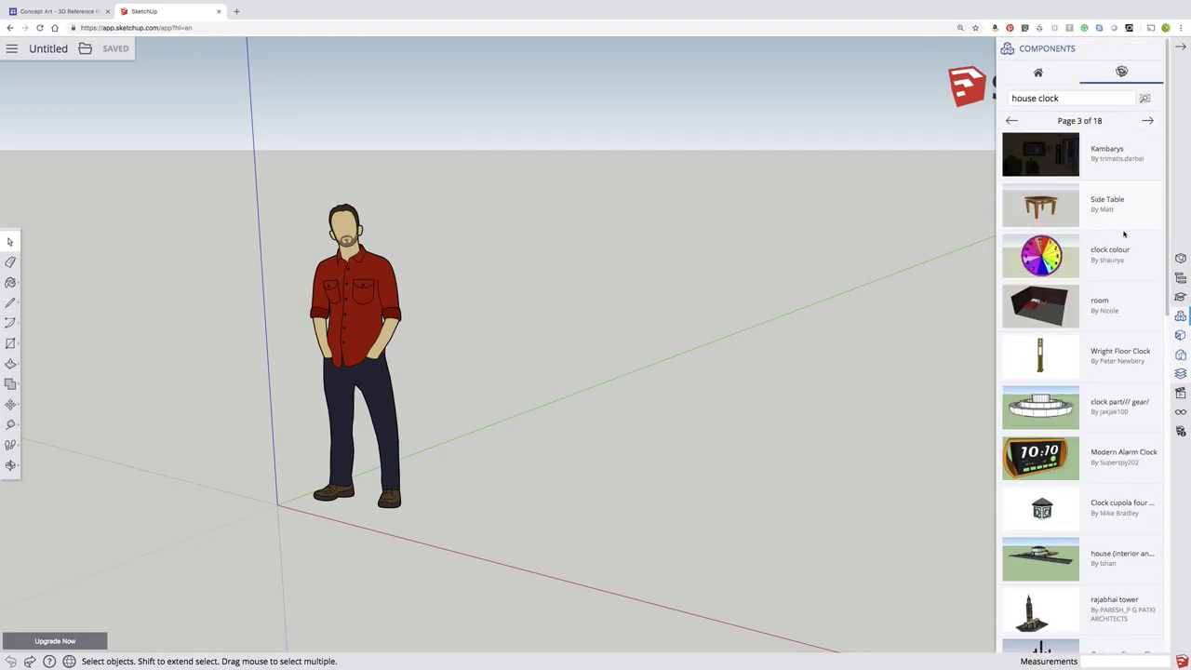
{"action": "scroll", "coordinate": [1123, 236], "scroll_direction": "down", "scroll_amount": 4}
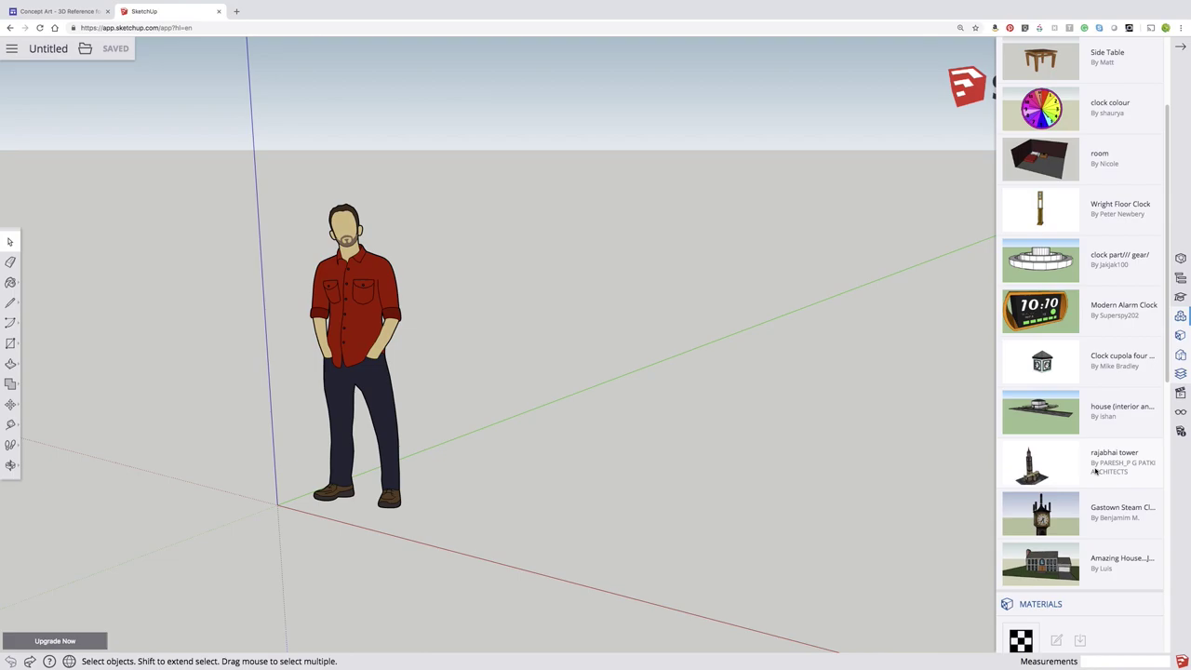
{"action": "scroll", "coordinate": [1093, 508], "scroll_direction": "down", "scroll_amount": 1}
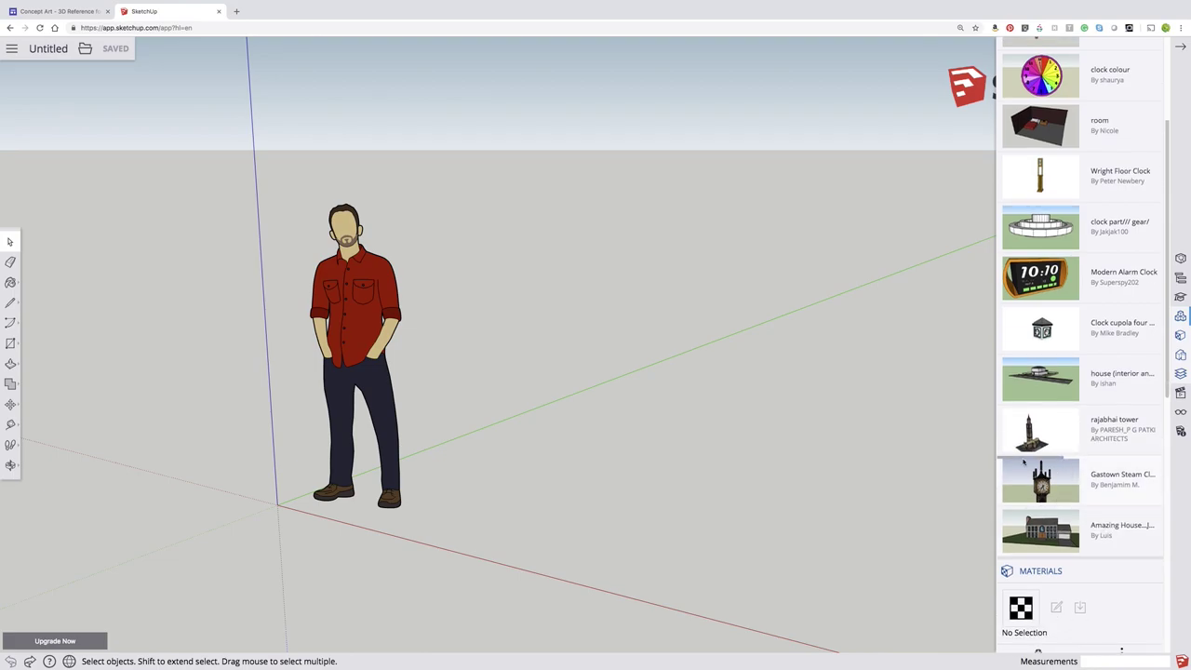
{"action": "left_click", "coordinate": [1024, 463]}
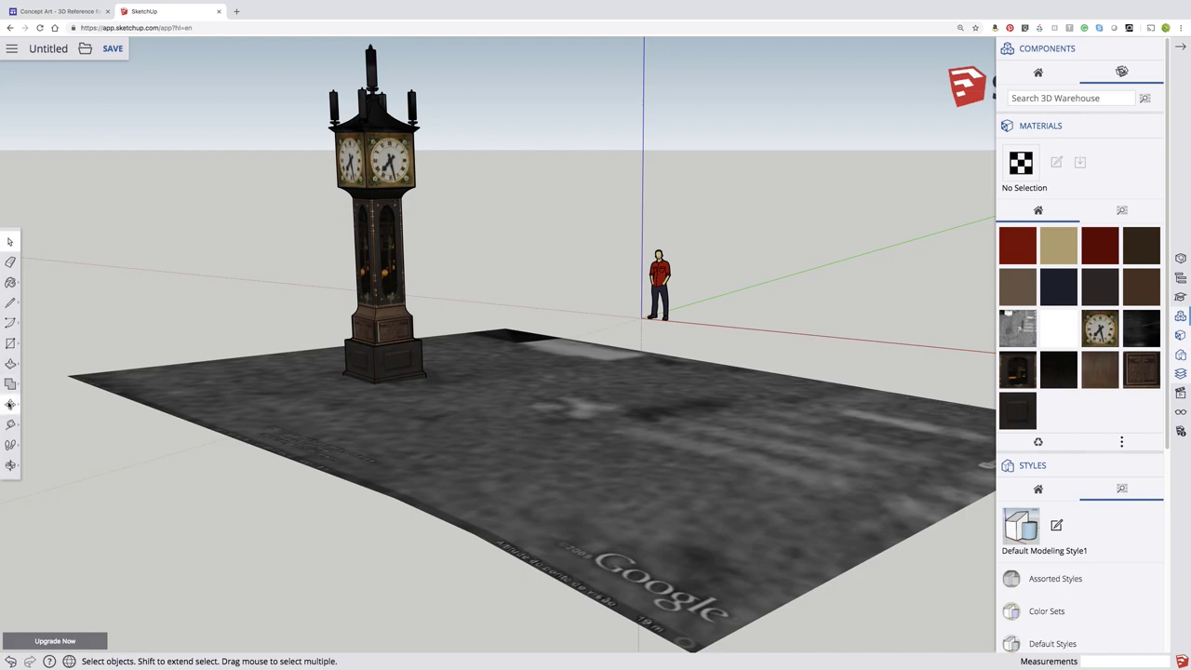
- Try the Rotate tool from the move/rotate/scale flyout, then return to Move
{"action": "left_click", "coordinate": [10, 405]}
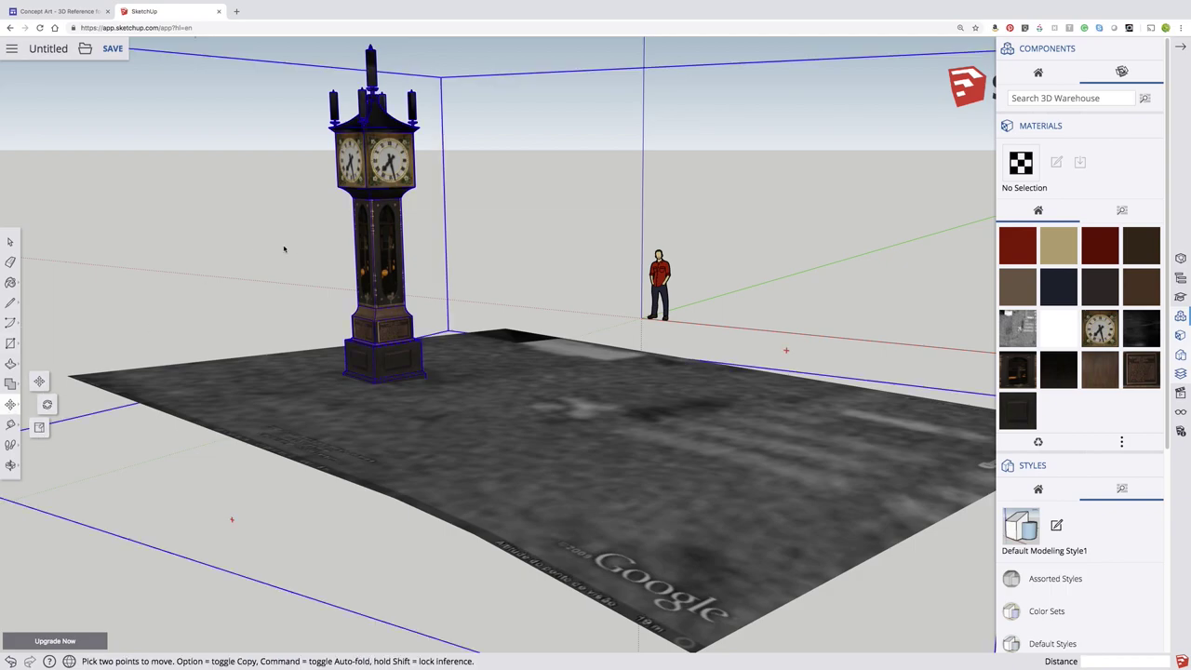
{"action": "left_click", "coordinate": [48, 405]}
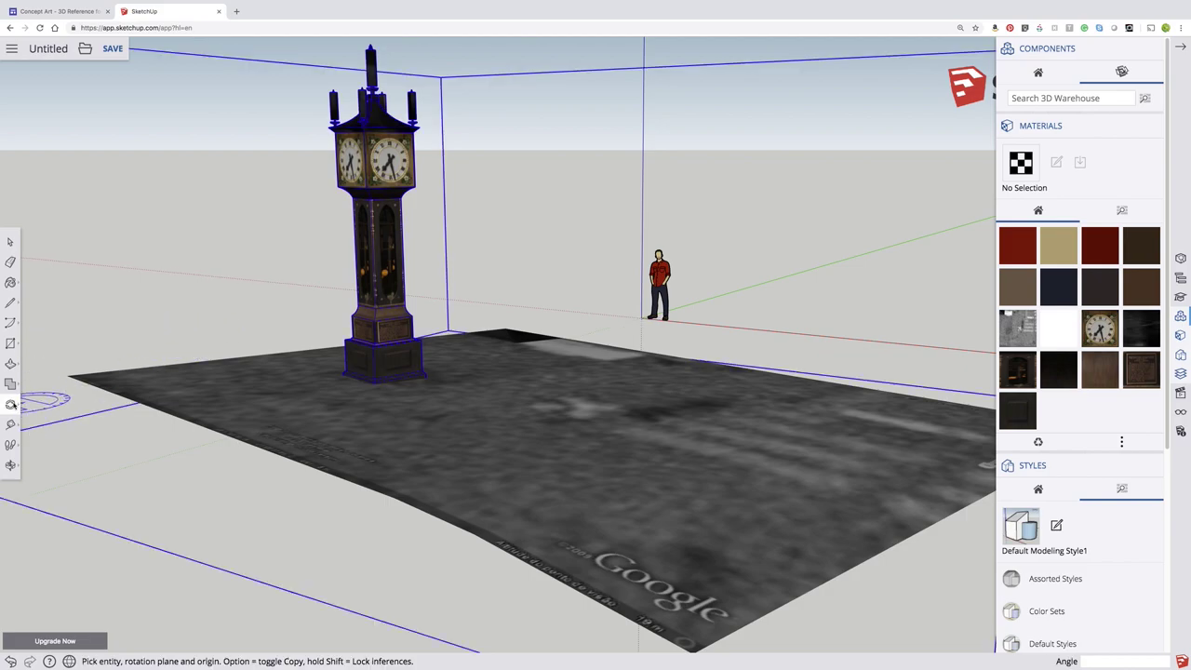
{"action": "left_click", "coordinate": [45, 404]}
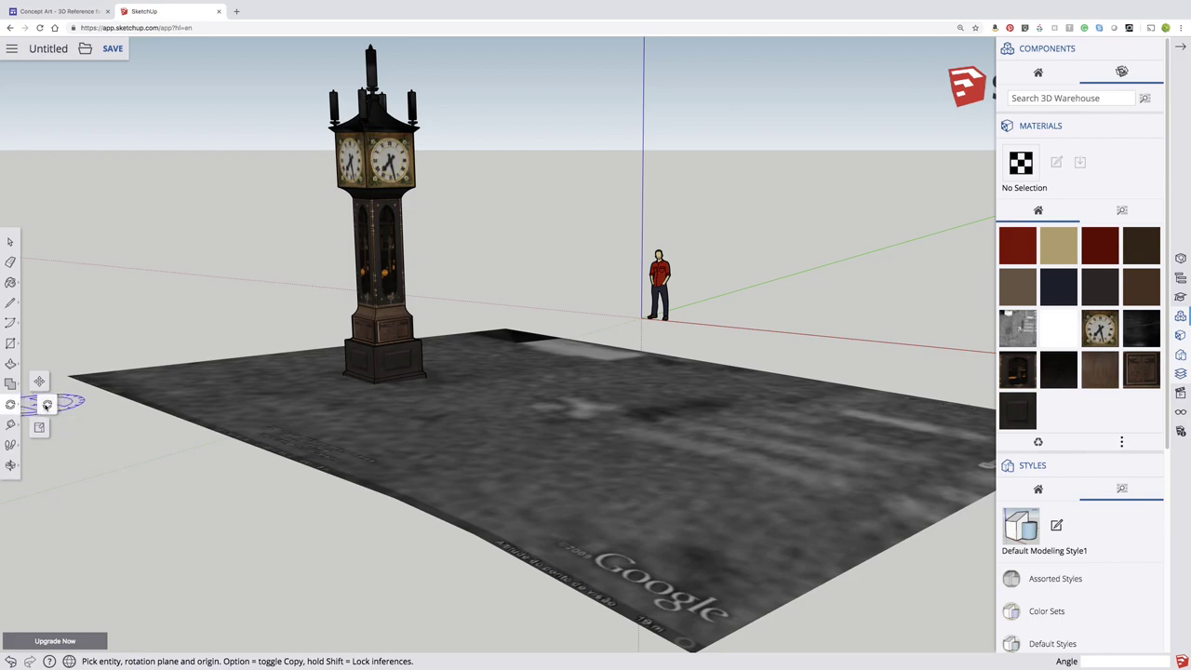
{"action": "left_click", "coordinate": [39, 381]}
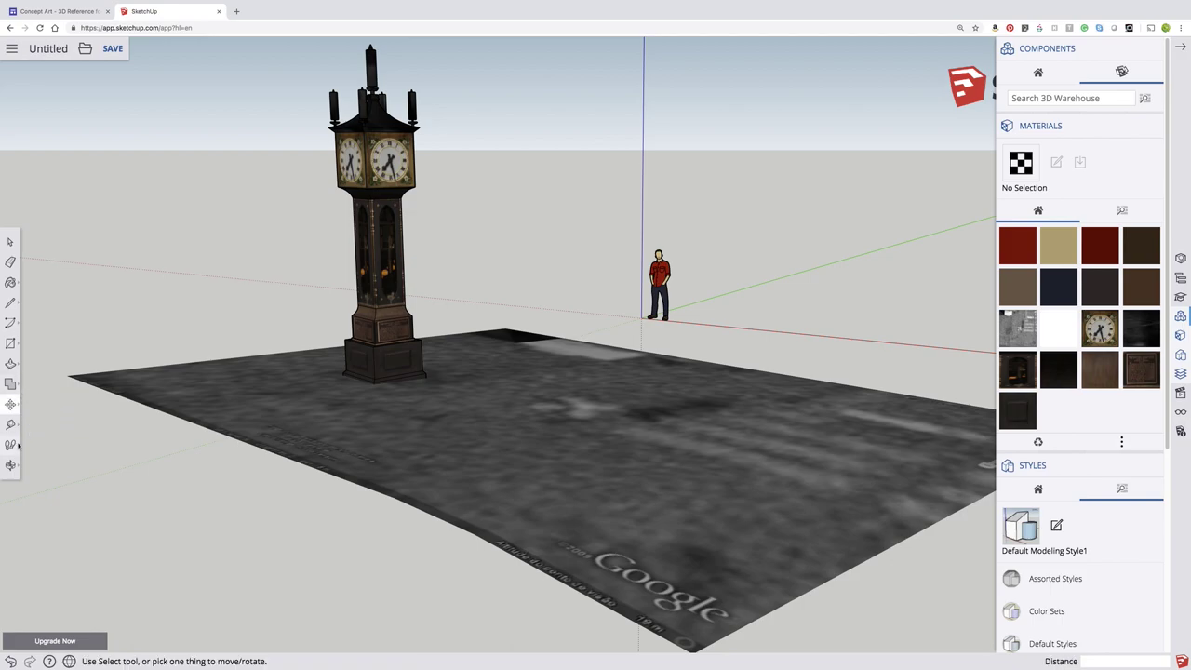
- Zoom out with the Zoom tool until tower, figure and terrain sit small
{"action": "key", "text": "z"}
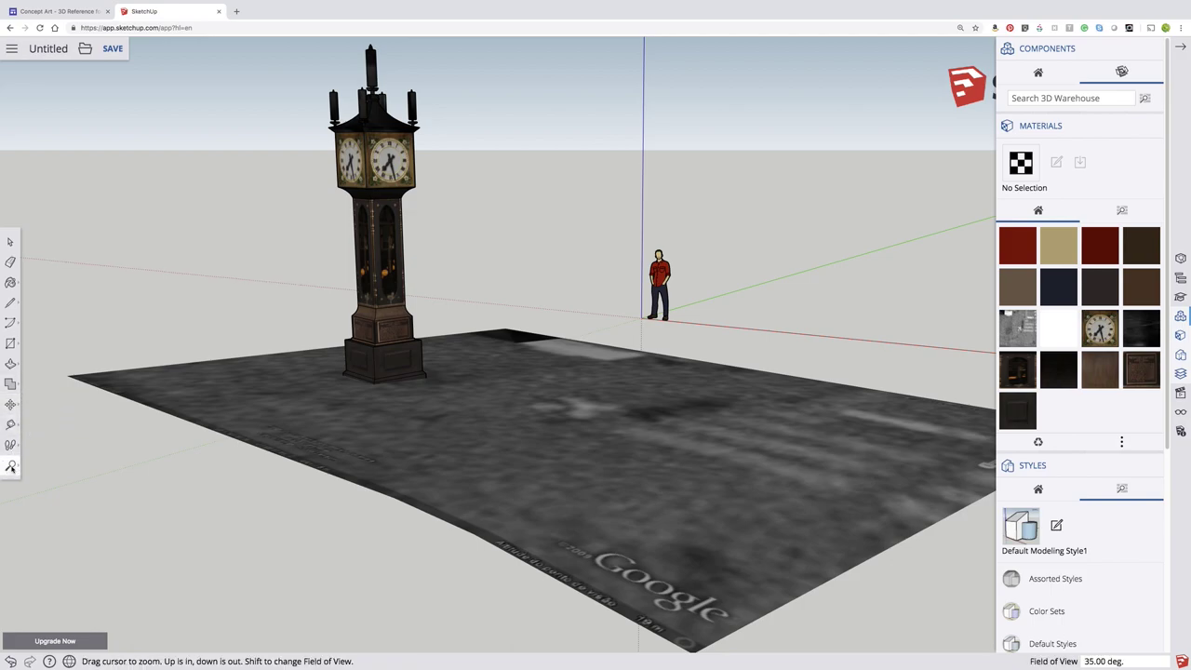
{"action": "left_click", "coordinate": [10, 467]}
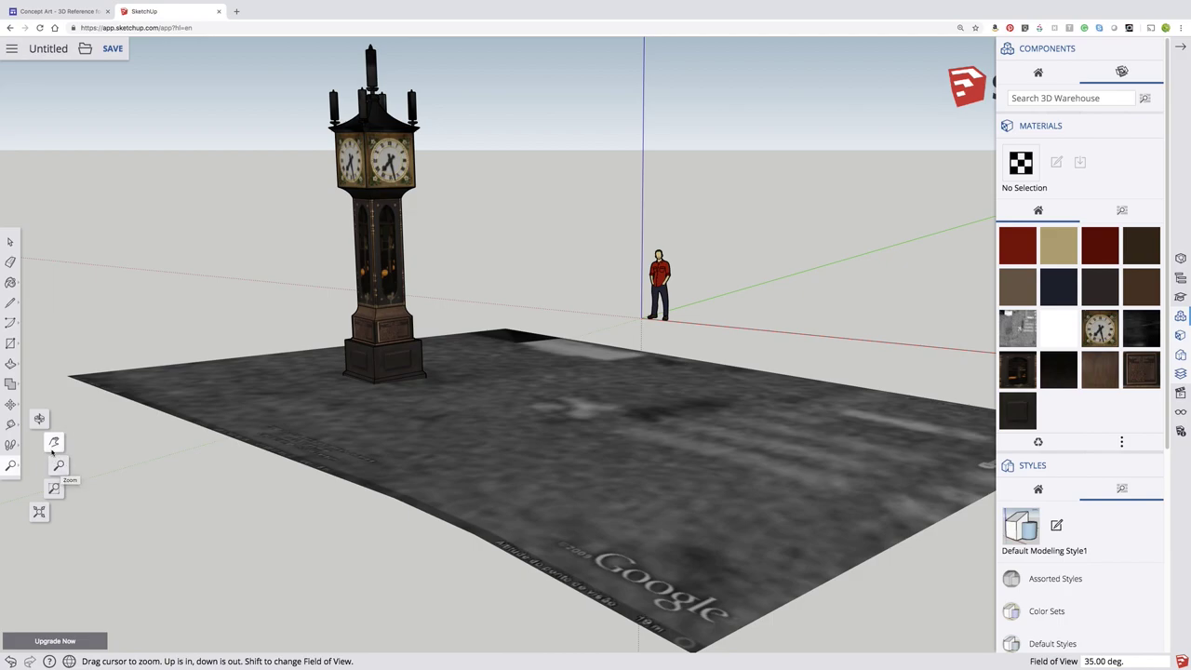
{"action": "left_click", "coordinate": [59, 466]}
{"action": "left_click_drag", "start_coordinate": [289, 222], "coordinate": [300, 436]}
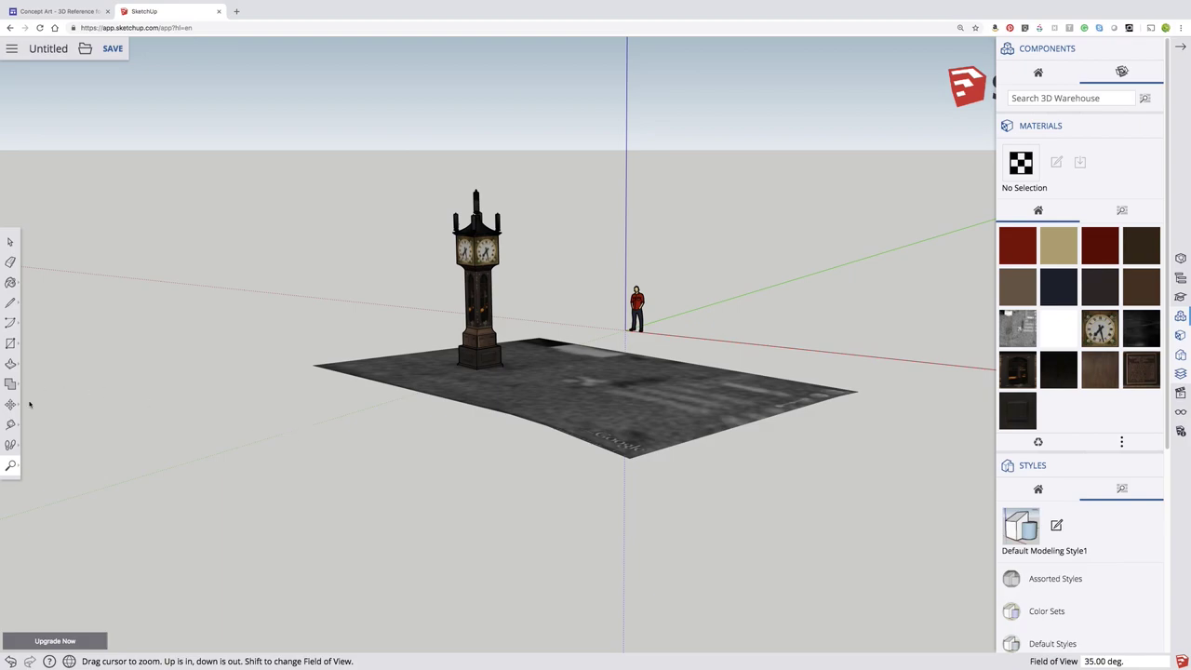
- Select the clock tower group and orbit the view to a lower angle
{"action": "left_click", "coordinate": [10, 242]}
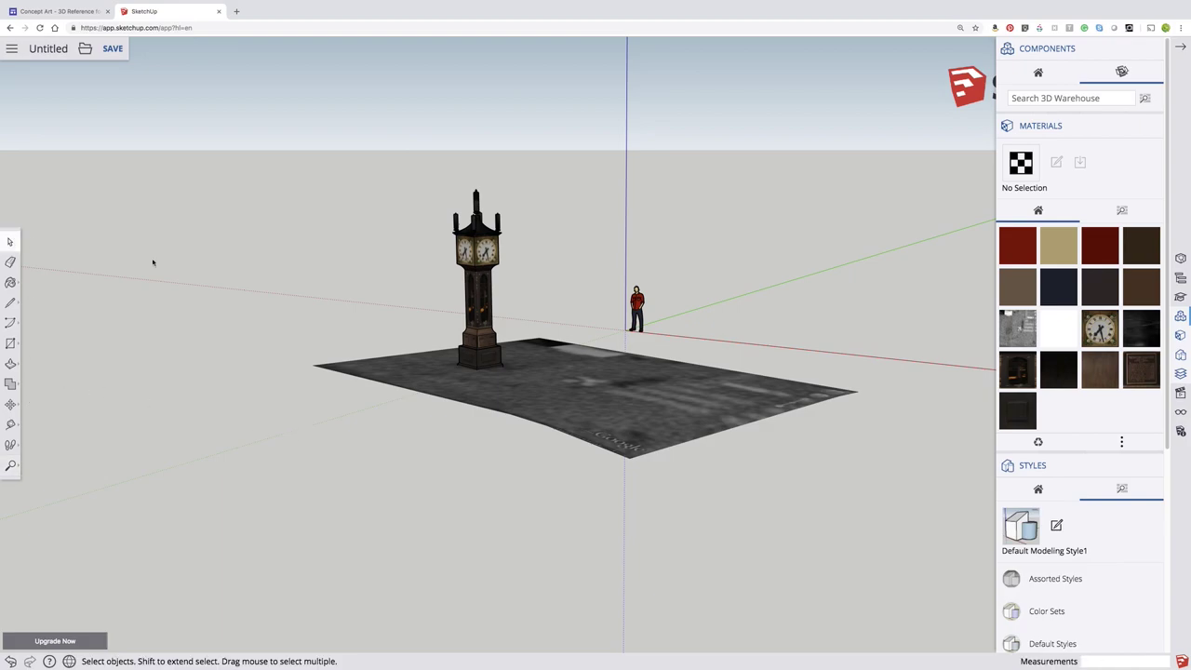
{"action": "left_click", "coordinate": [482, 265]}
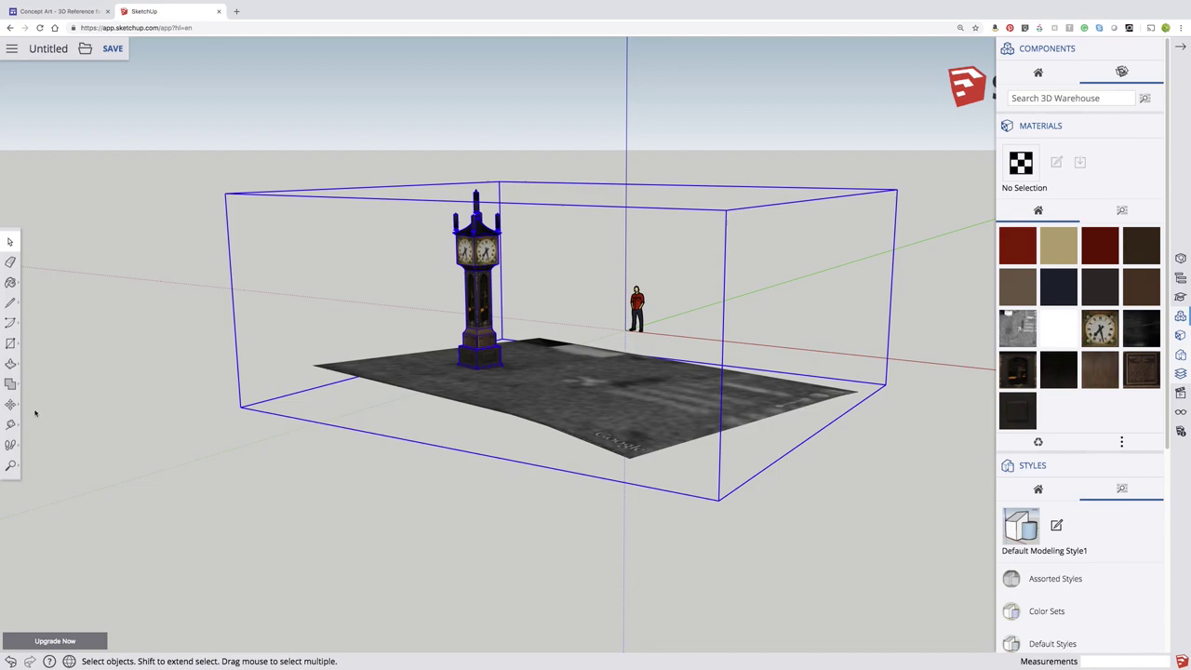
{"action": "left_click", "coordinate": [11, 465]}
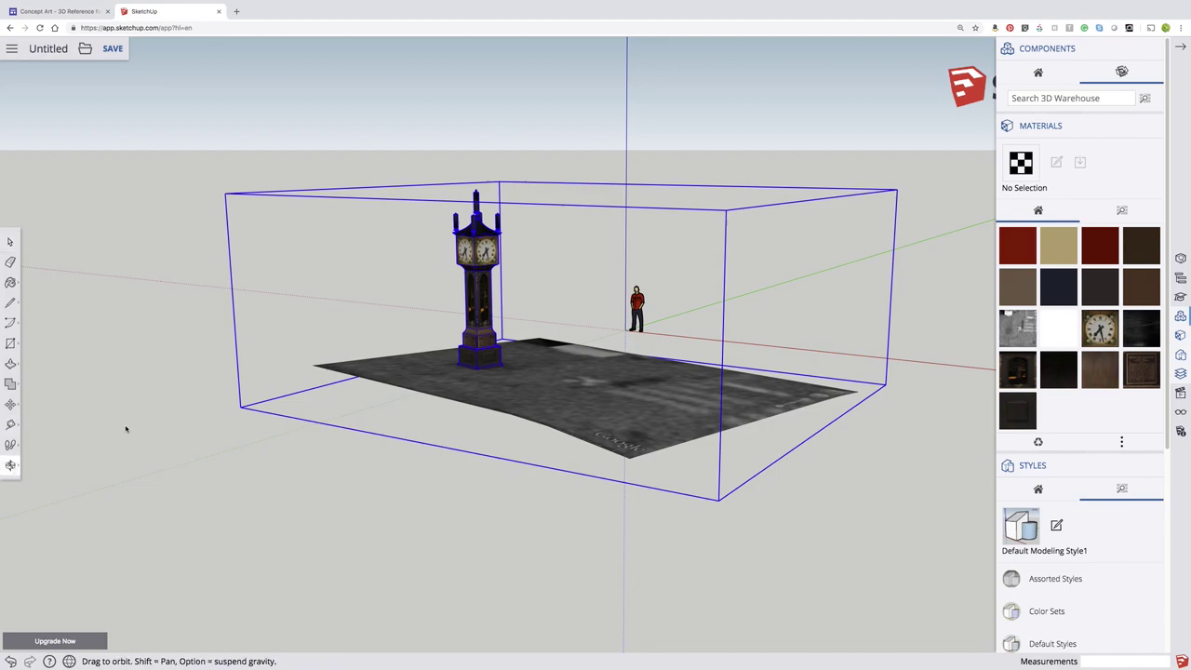
{"action": "left_click_drag", "start_coordinate": [385, 358], "coordinate": [835, 389]}
{"action": "left_click_drag", "start_coordinate": [670, 349], "coordinate": [180, 326]}
- Open the clock tower group for editing and select its terrain piece
{"action": "left_click", "coordinate": [10, 241]}
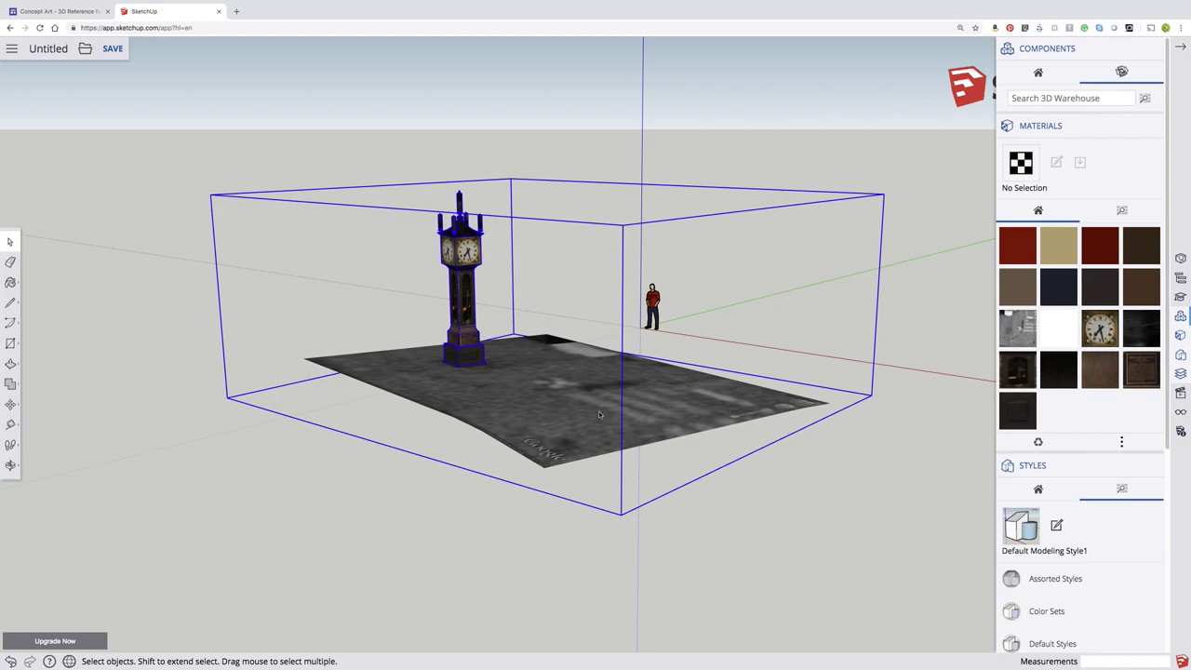
{"action": "left_click", "coordinate": [91, 254]}
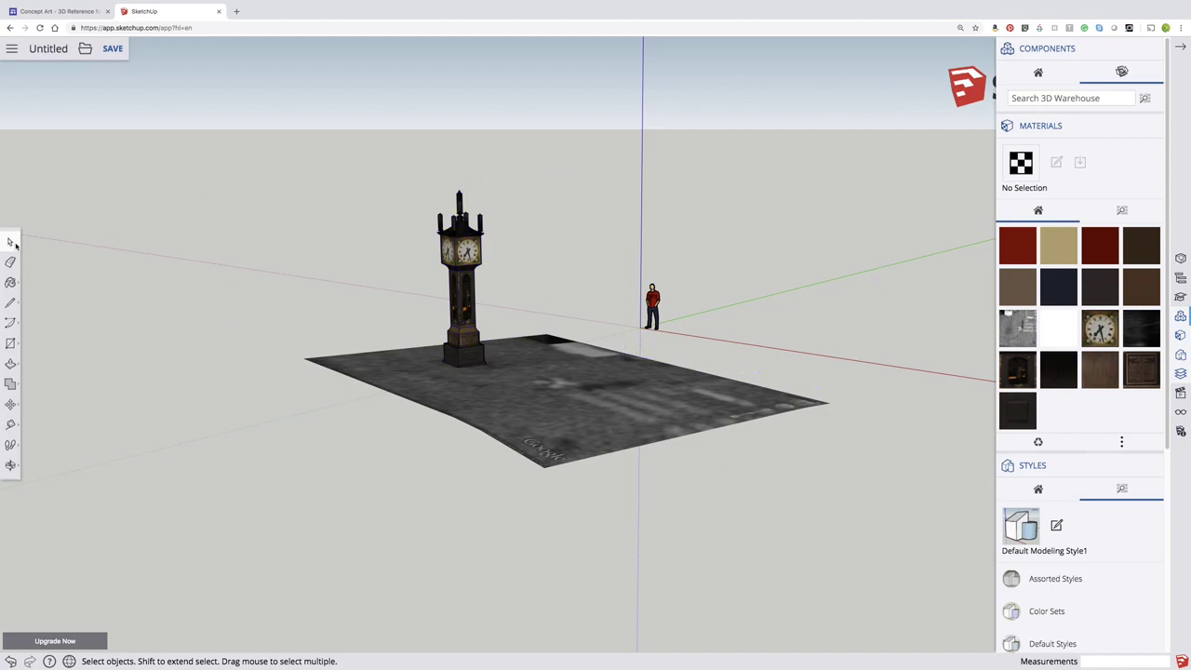
{"action": "left_click", "coordinate": [377, 367]}
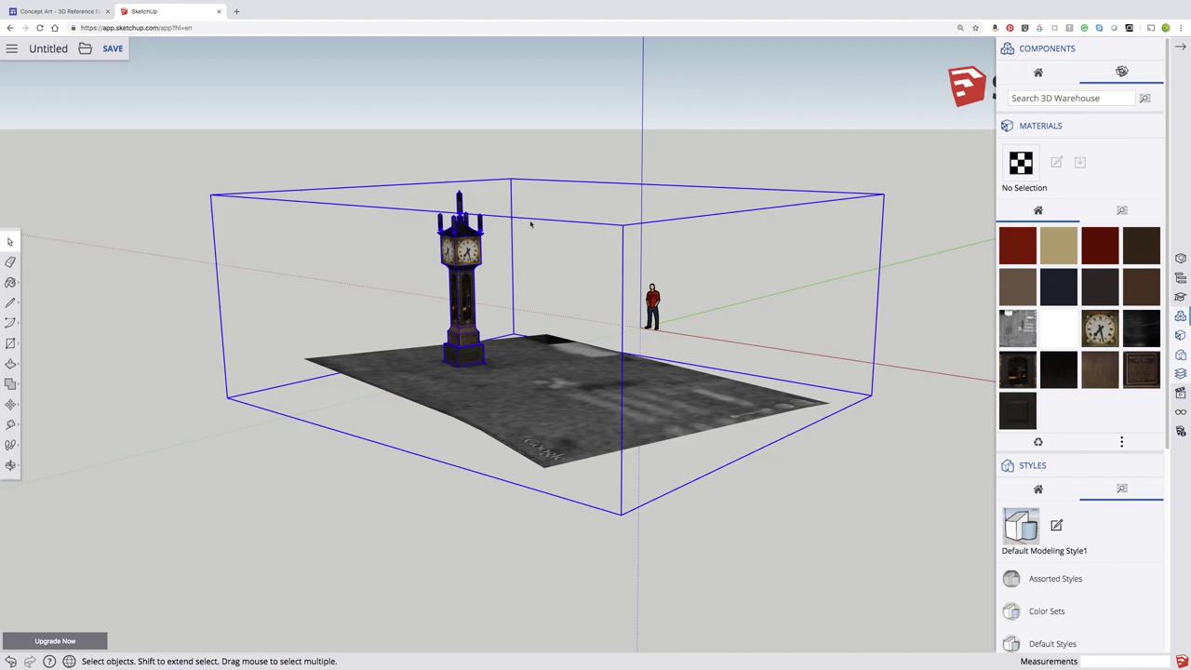
{"action": "left_click", "coordinate": [533, 222]}
{"action": "left_click", "coordinate": [542, 387]}
{"action": "double_click", "coordinate": [541, 386]}
{"action": "left_click", "coordinate": [542, 386]}
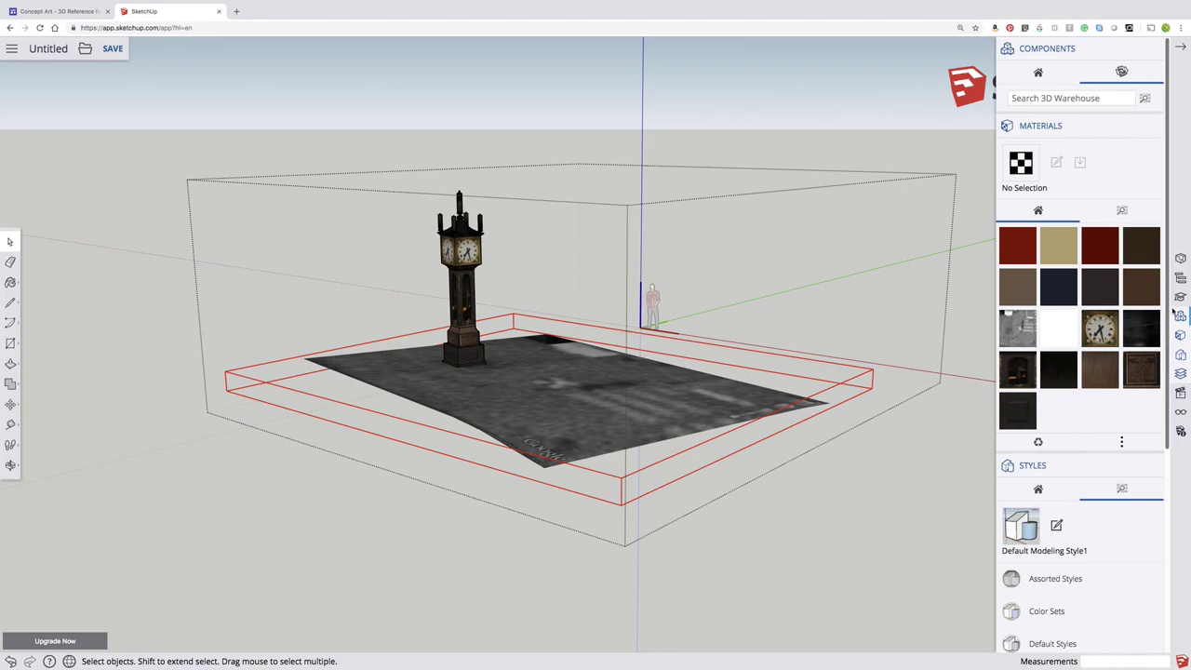
- Hide the Location Terrain layer in the Layers panel and exit the group
{"action": "left_click", "coordinate": [1179, 279]}
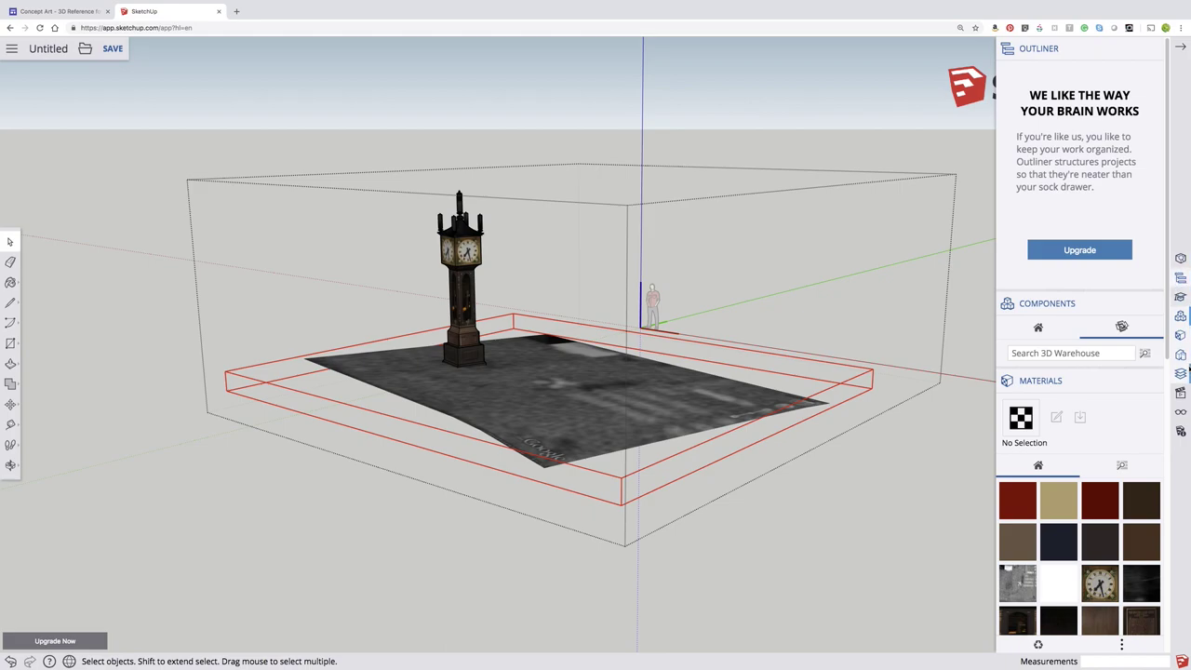
{"action": "left_click", "coordinate": [1179, 354]}
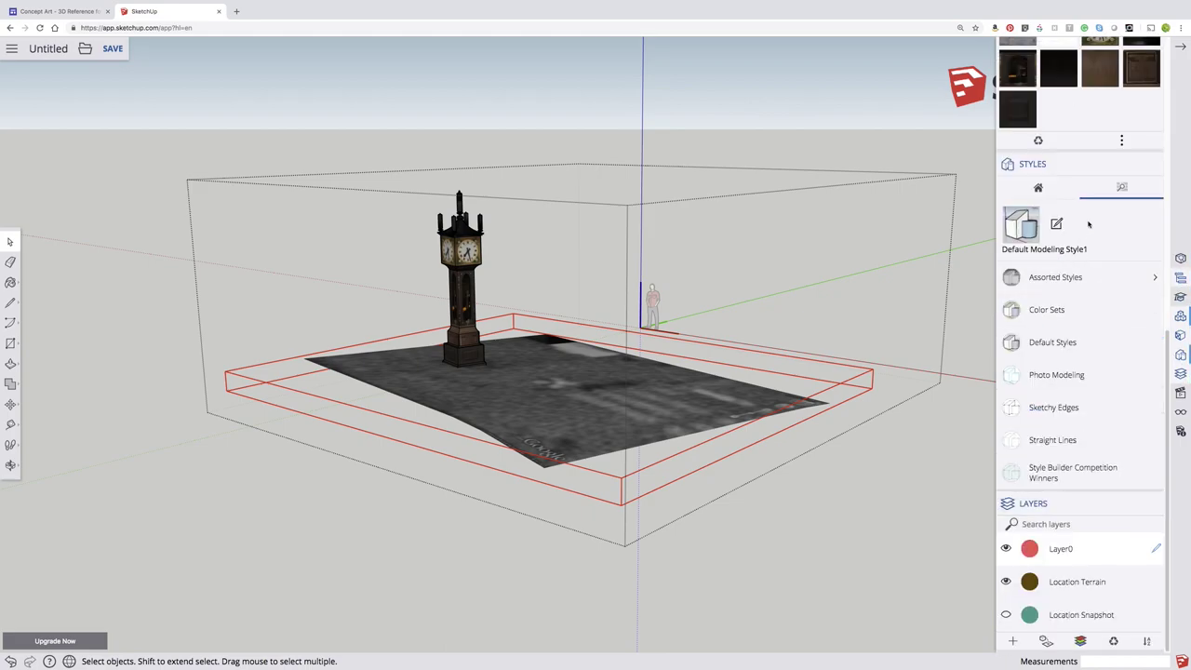
{"action": "scroll", "coordinate": [1088, 223], "scroll_direction": "up", "scroll_amount": 5}
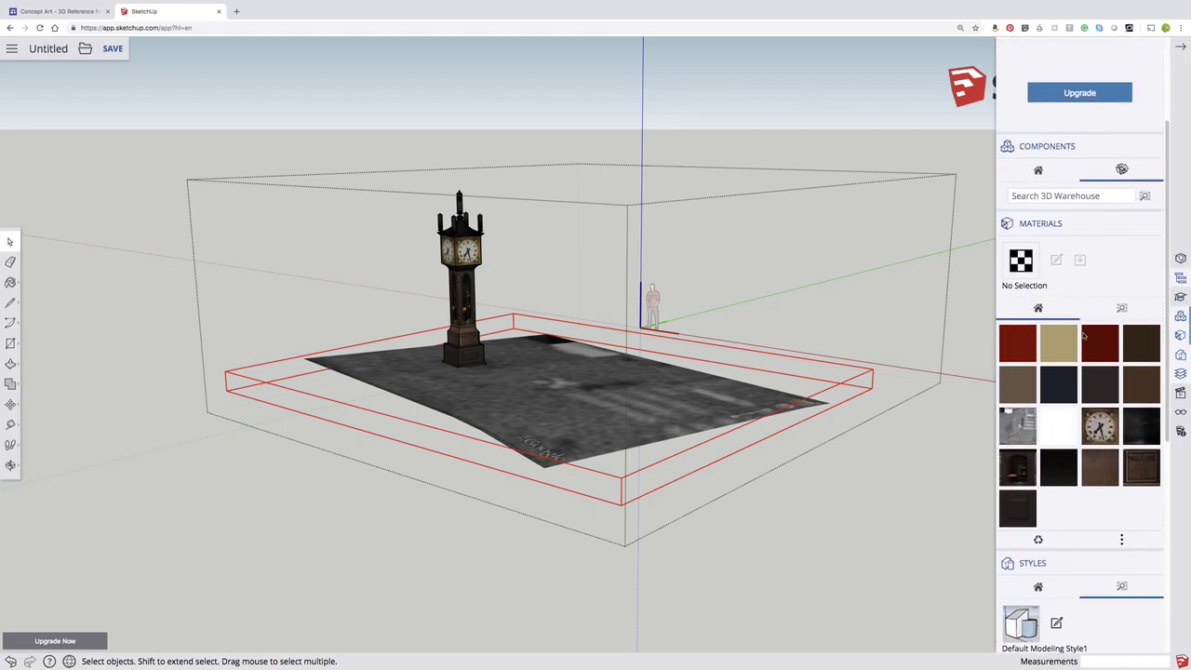
{"action": "scroll", "coordinate": [1083, 337], "scroll_direction": "down", "scroll_amount": 4}
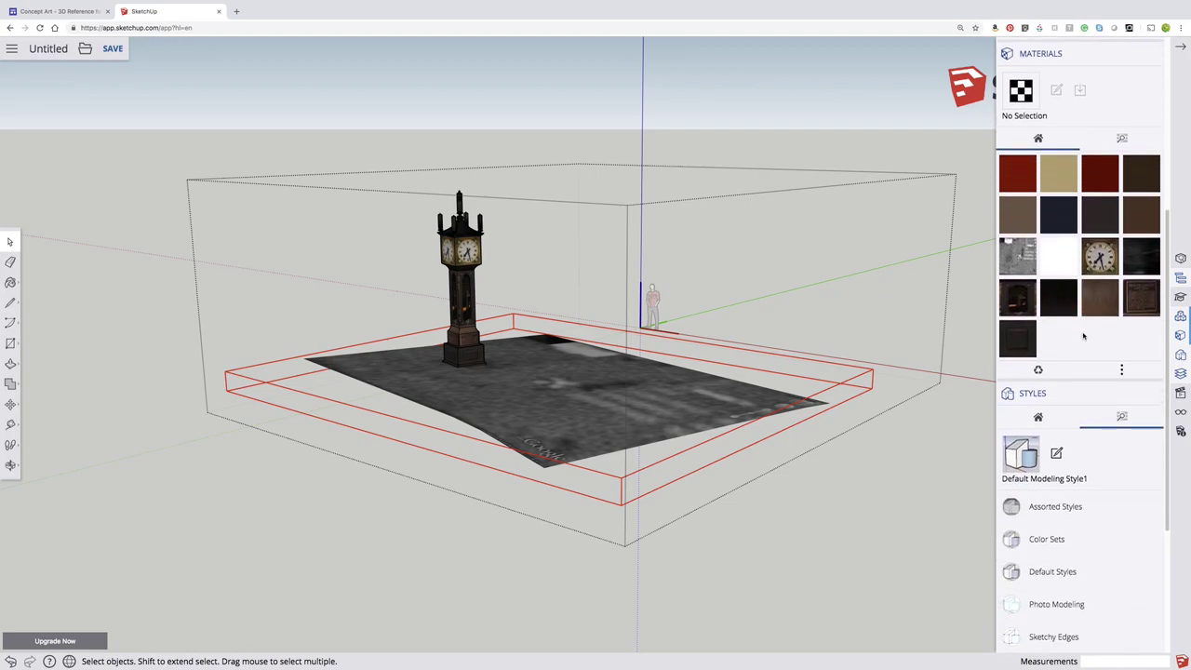
{"action": "scroll", "coordinate": [1082, 337], "scroll_direction": "down", "scroll_amount": 5}
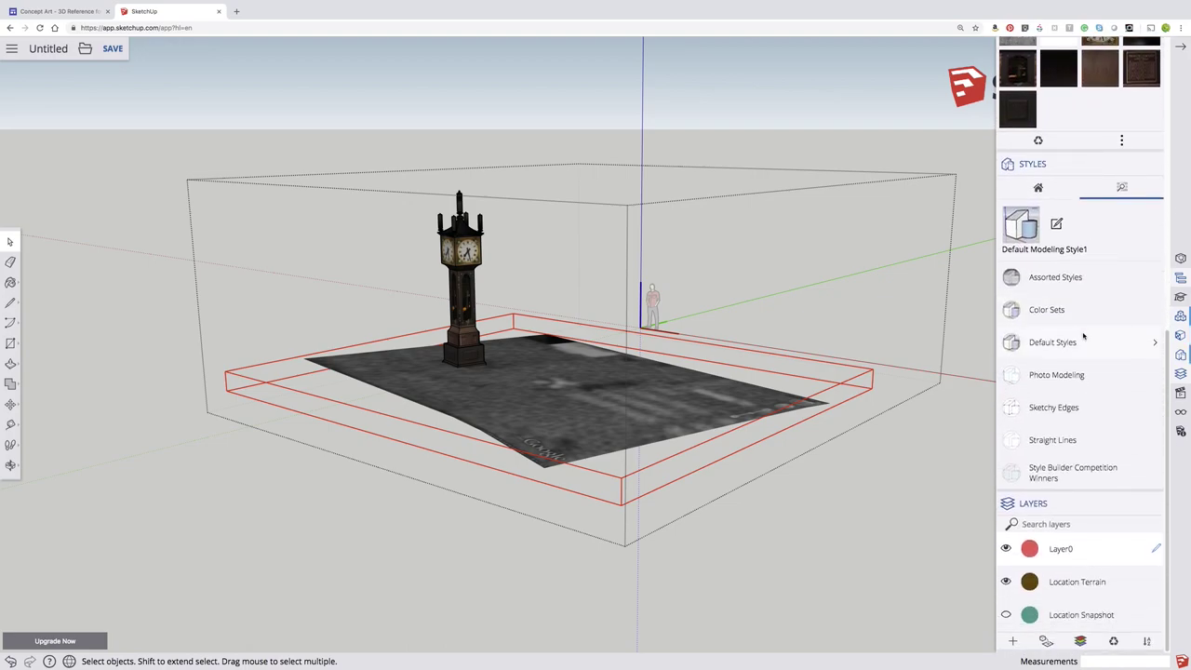
{"action": "double_click", "coordinate": [1070, 582]}
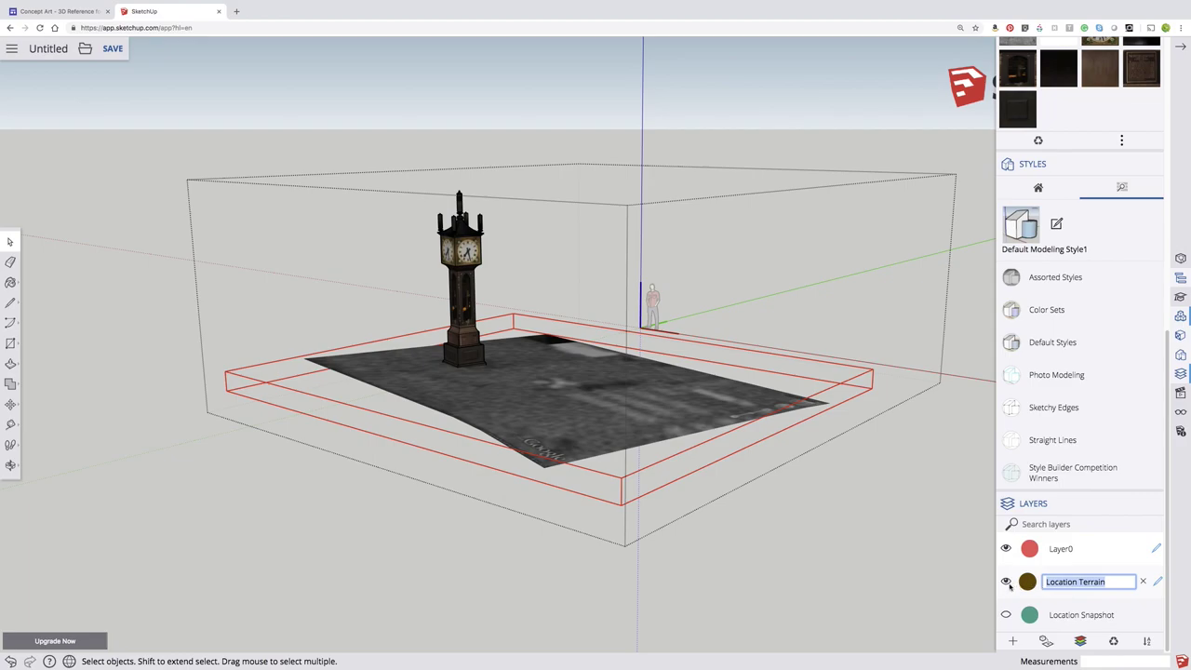
{"action": "left_click", "coordinate": [1006, 581]}
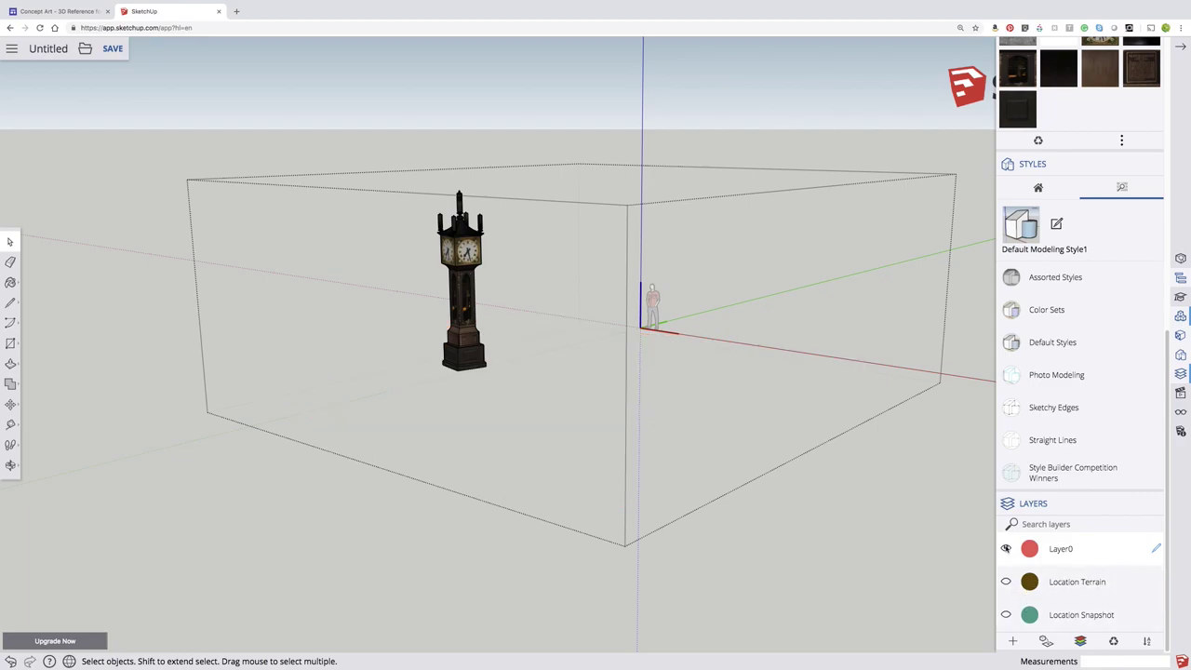
{"action": "left_click", "coordinate": [636, 519]}
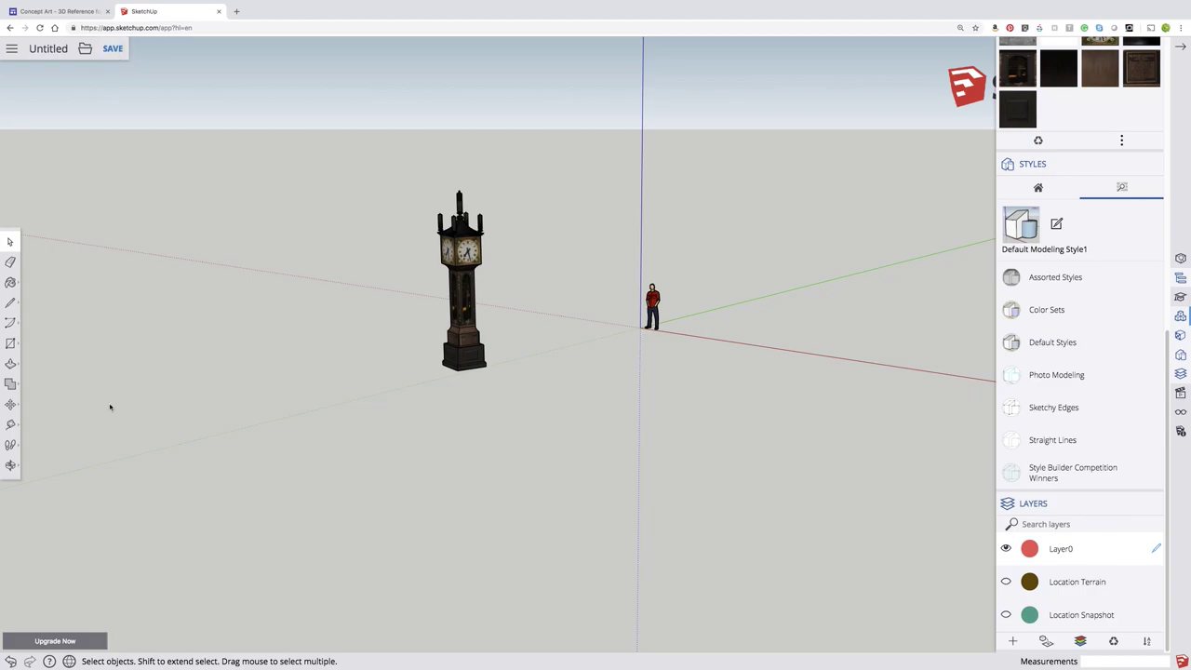
- Orbit the view down to a lower angle on the clock tower
{"action": "left_click", "coordinate": [10, 465]}
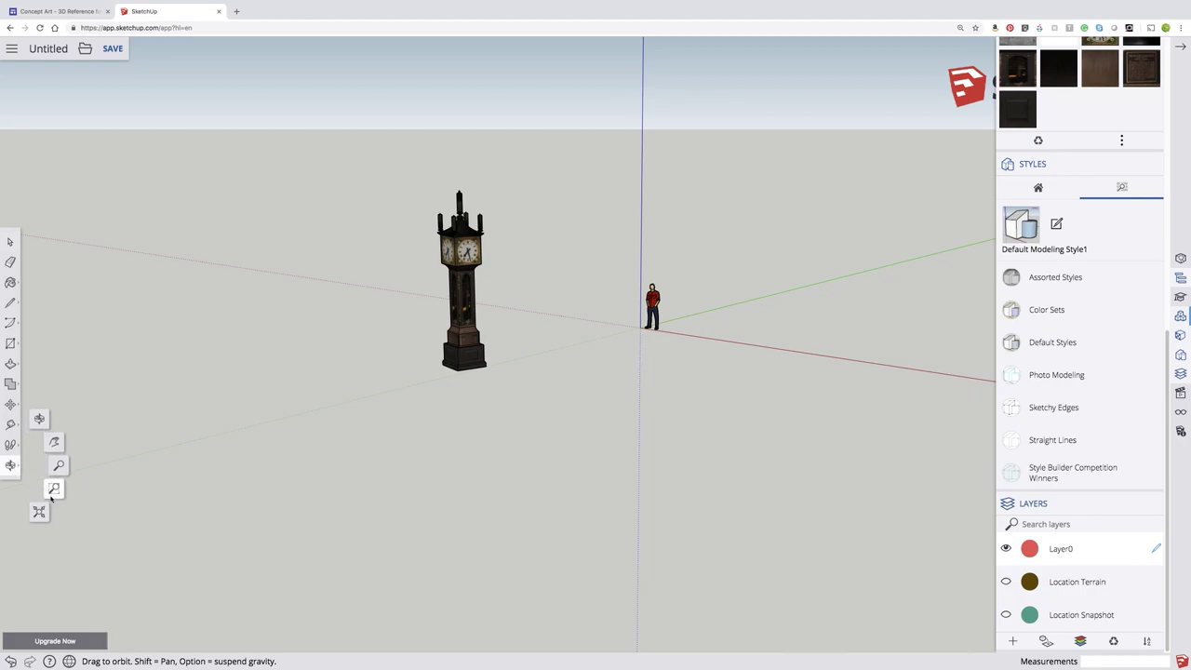
{"action": "left_click", "coordinate": [39, 419]}
{"action": "left_click_drag", "start_coordinate": [369, 317], "coordinate": [543, 292]}
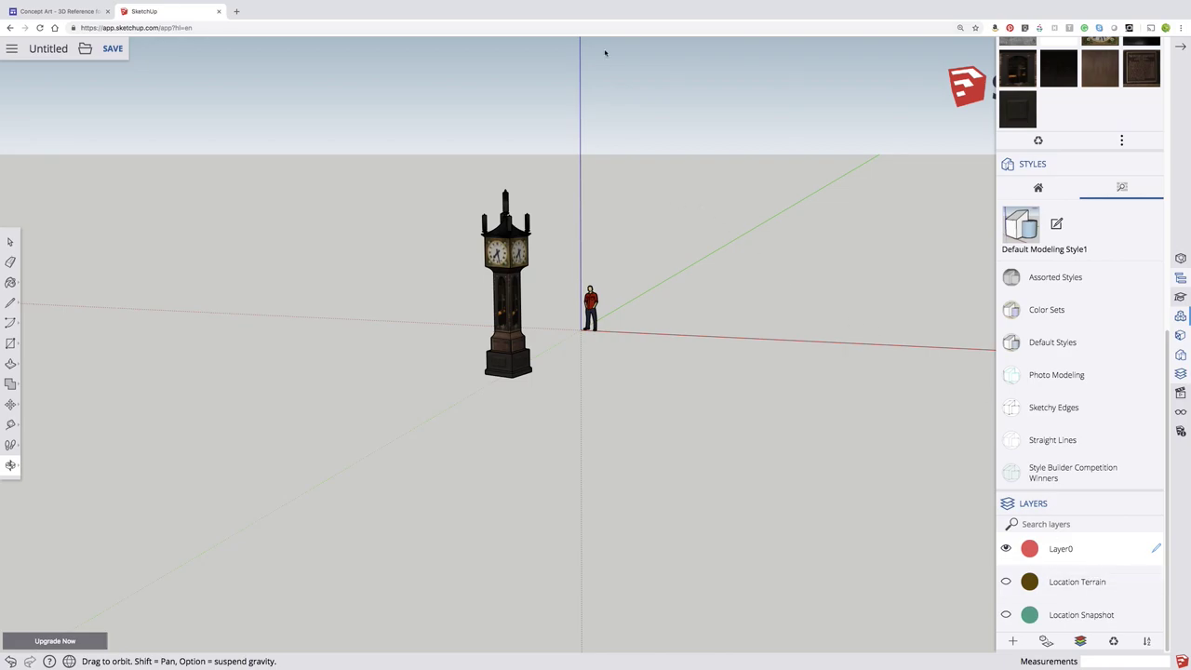
- Take the browser out of full screen and shrink it to uncover the painting
{"action": "mouse_move", "coordinate": [578, 5]}
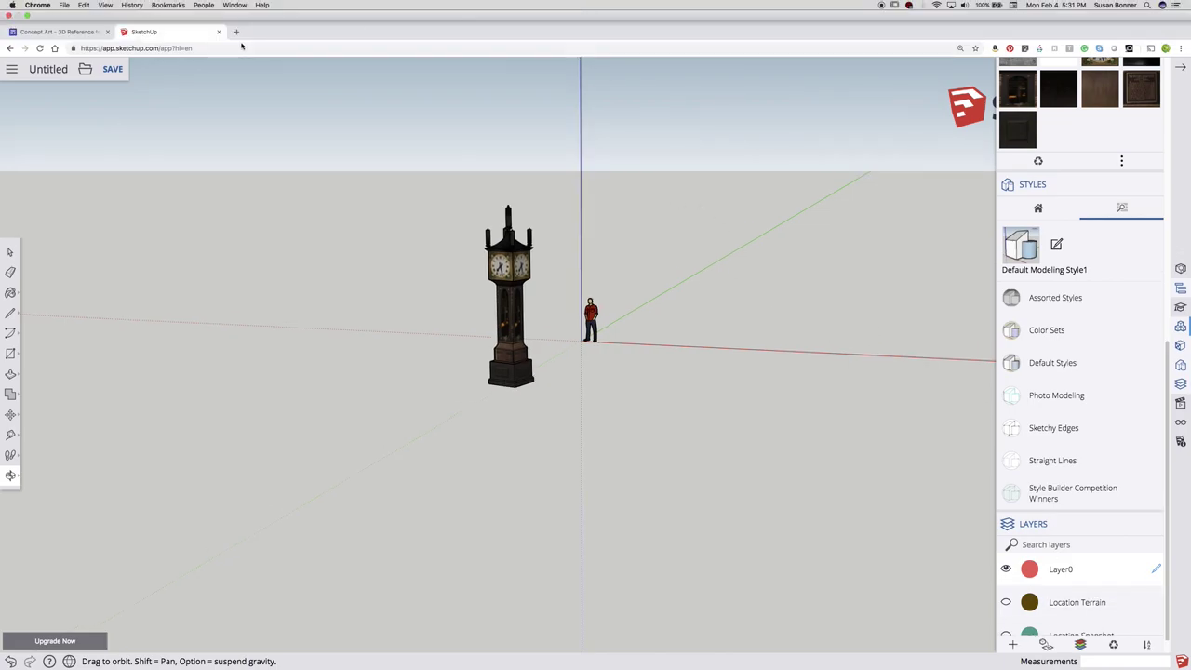
{"action": "left_click", "coordinate": [28, 16]}
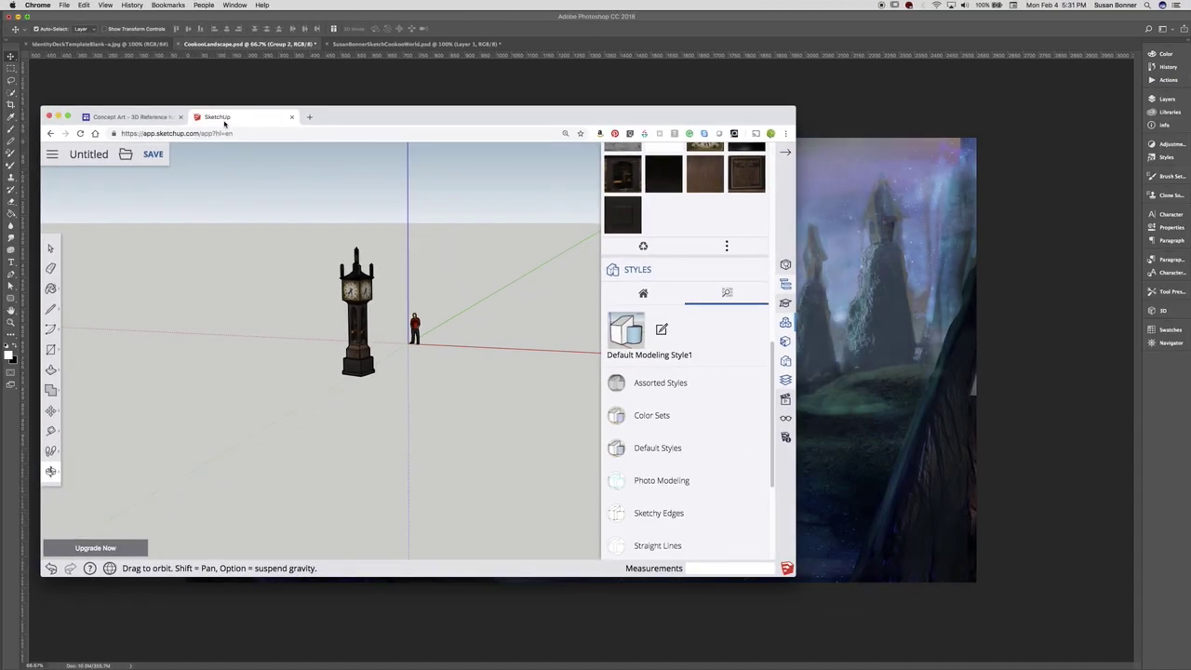
{"action": "left_click_drag", "start_coordinate": [298, 130], "coordinate": [364, 220]}
{"action": "mouse_move", "coordinate": [460, 232]}
{"action": "left_mouse_down"}
{"action": "mouse_move", "coordinate": [779, 122]}
{"action": "mouse_move", "coordinate": [673, 311]}
{"action": "mouse_move", "coordinate": [633, 518]}
{"action": "mouse_move", "coordinate": [772, 158]}
{"action": "left_mouse_up"}
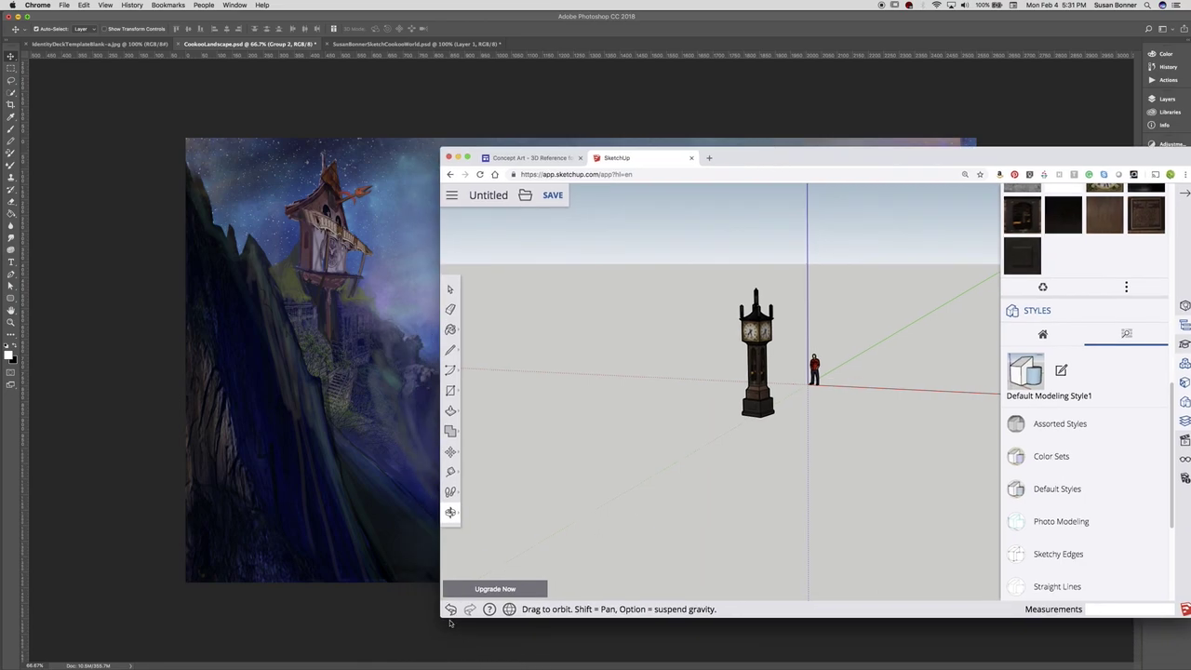
{"action": "mouse_move", "coordinate": [450, 622]}
{"action": "left_mouse_down"}
{"action": "mouse_move", "coordinate": [509, 578]}
{"action": "mouse_move", "coordinate": [581, 558]}
{"action": "left_mouse_up"}
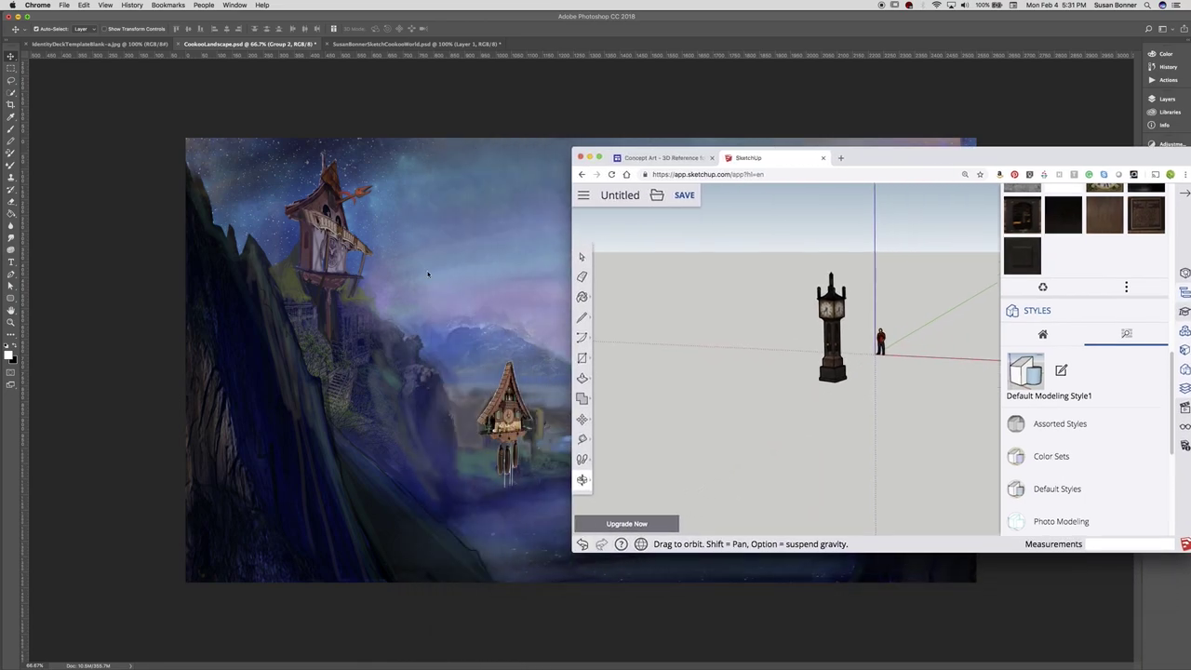
- Bring Photoshop forward, shrink its window, and fit the whole landscape painting on screen
{"action": "left_click", "coordinate": [471, 14]}
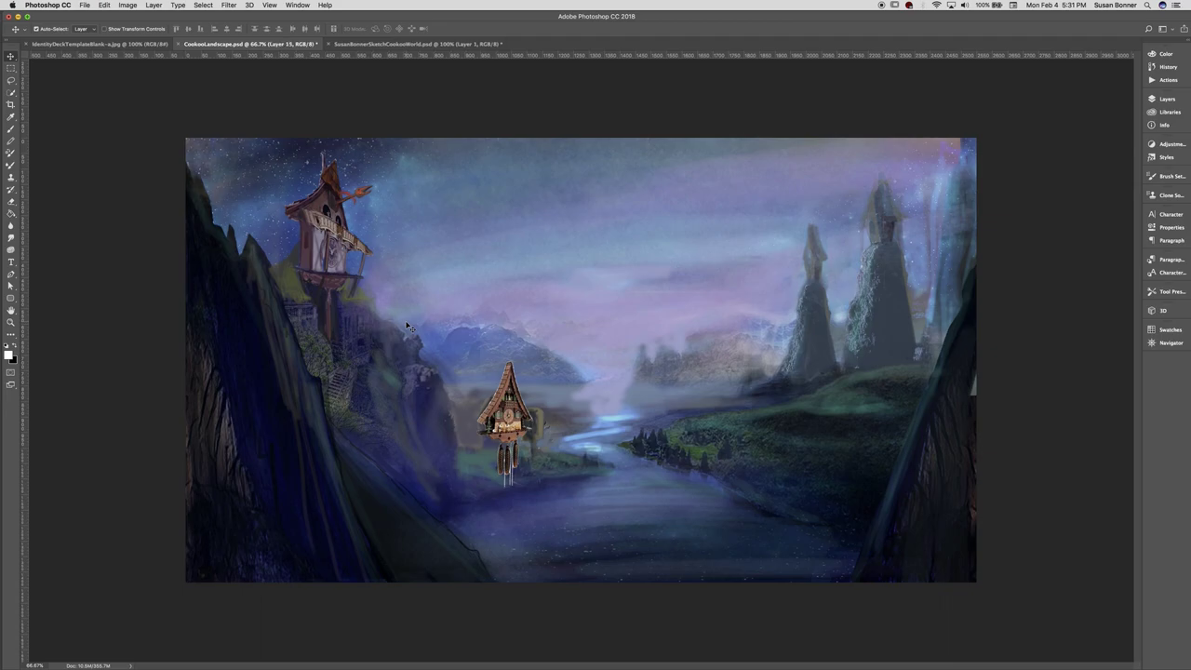
{"action": "key", "text": "f"}
{"action": "key", "text": "f"}
{"action": "key", "text": "f"}
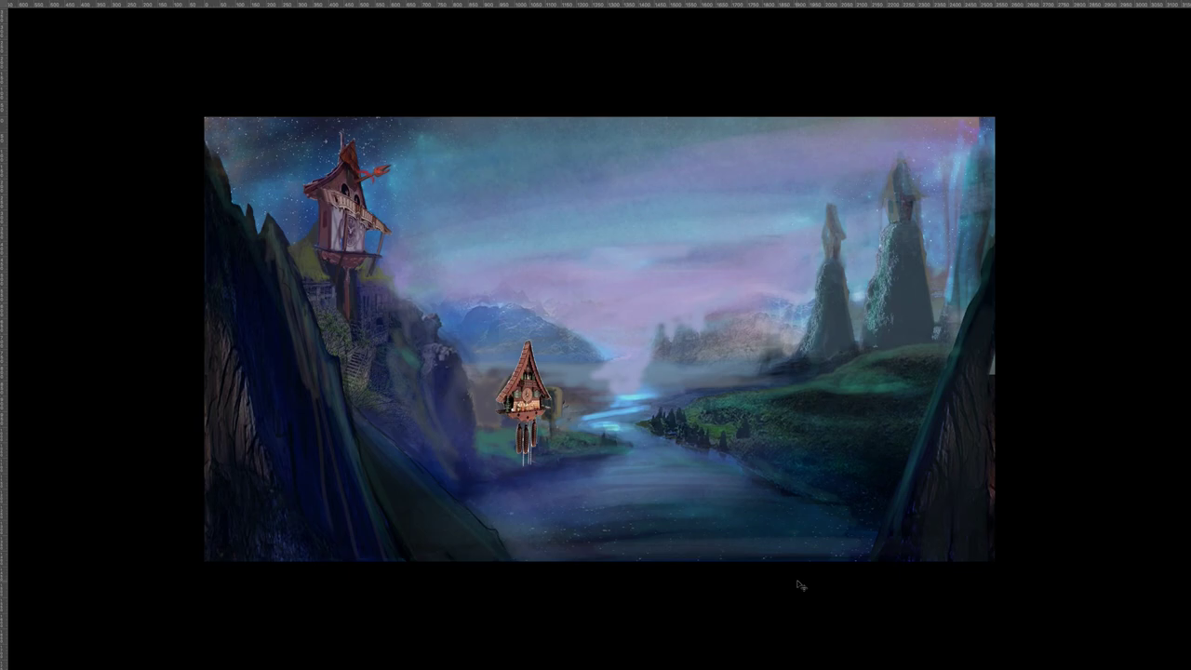
{"action": "key", "text": "f"}
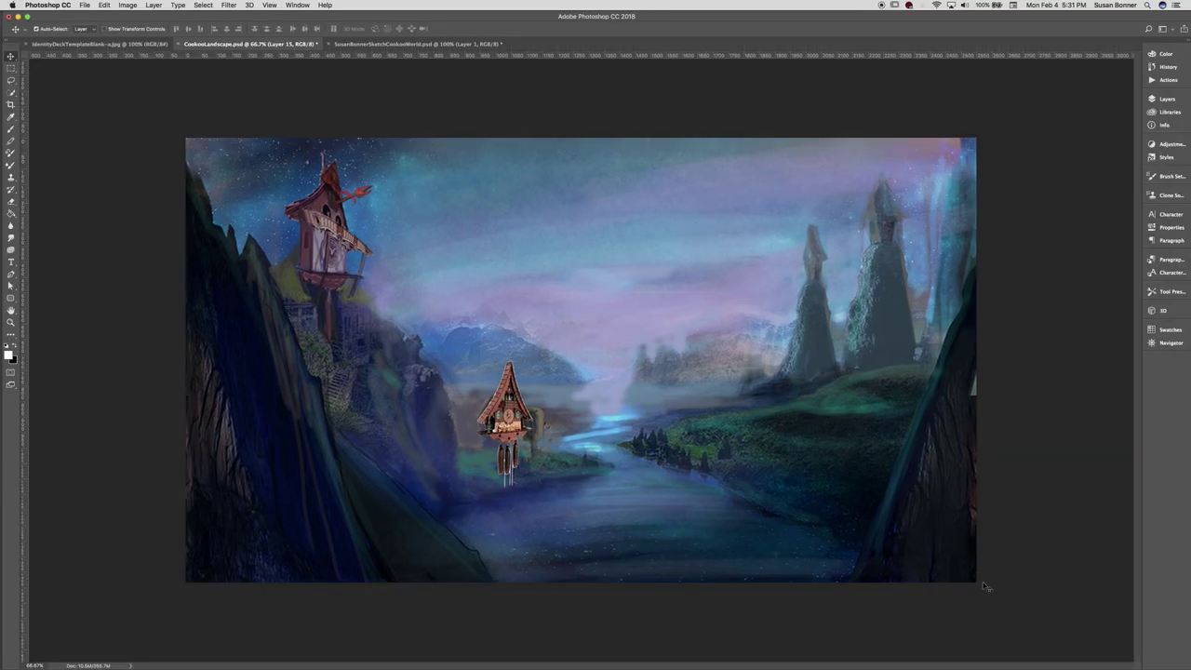
{"action": "left_click_drag", "start_coordinate": [1183, 663], "coordinate": [547, 640]}
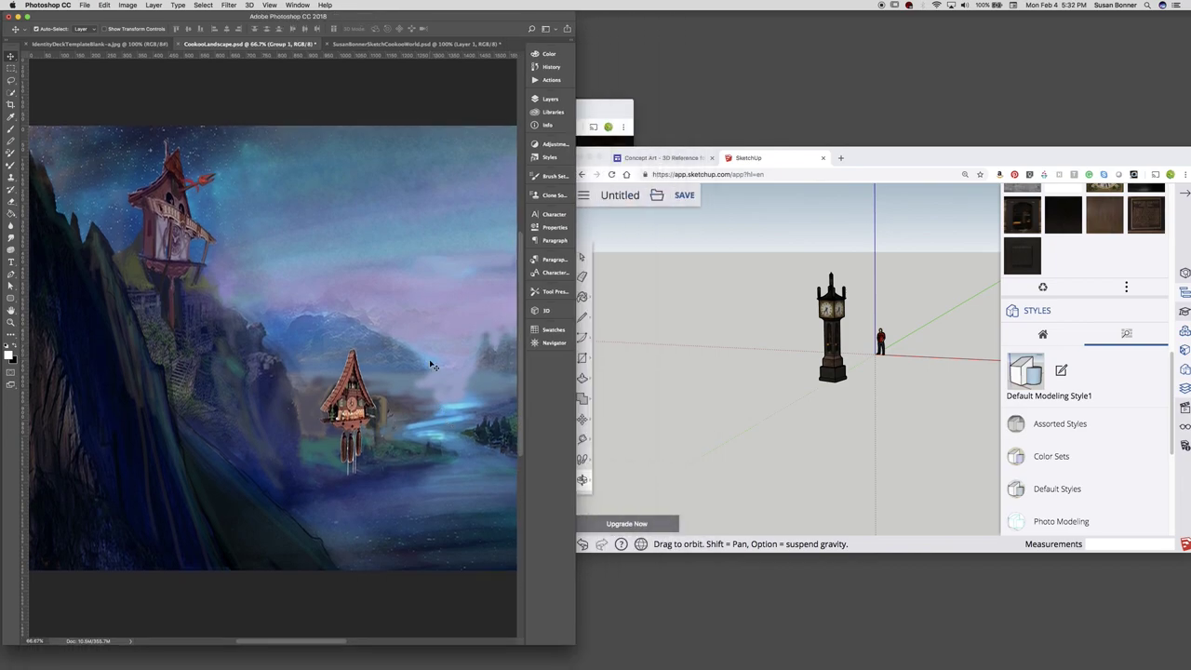
{"action": "key", "text": "super+0"}
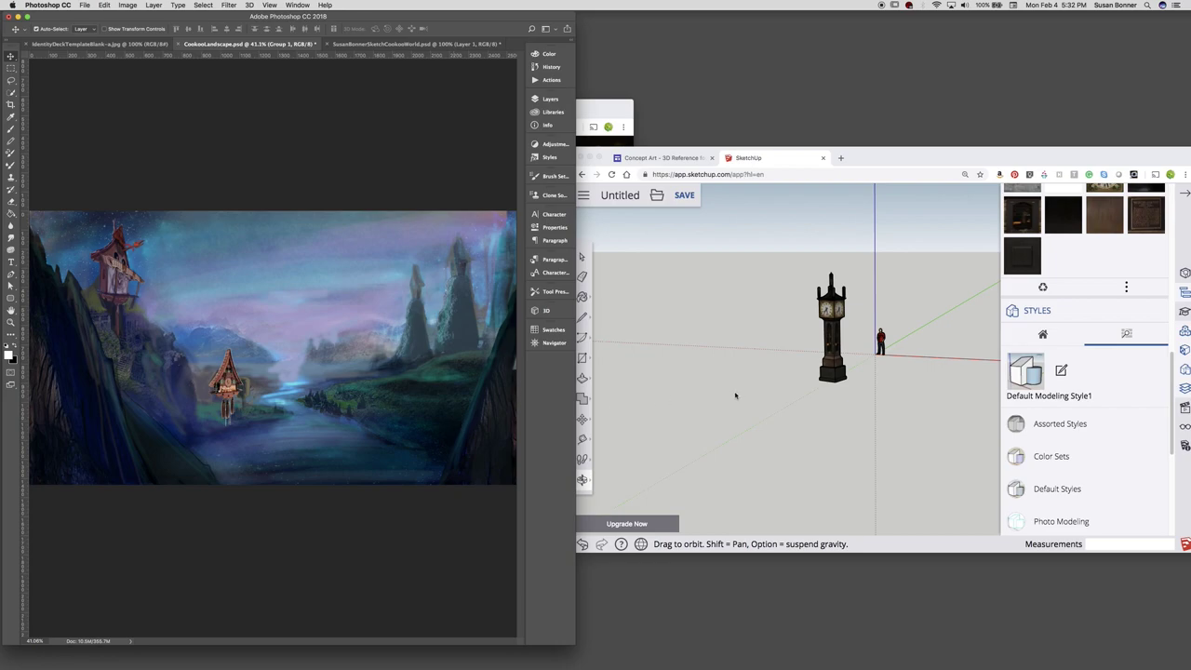
- Zoom in on the clock tower and figure, widening the field of view
{"action": "left_click", "coordinate": [805, 407]}
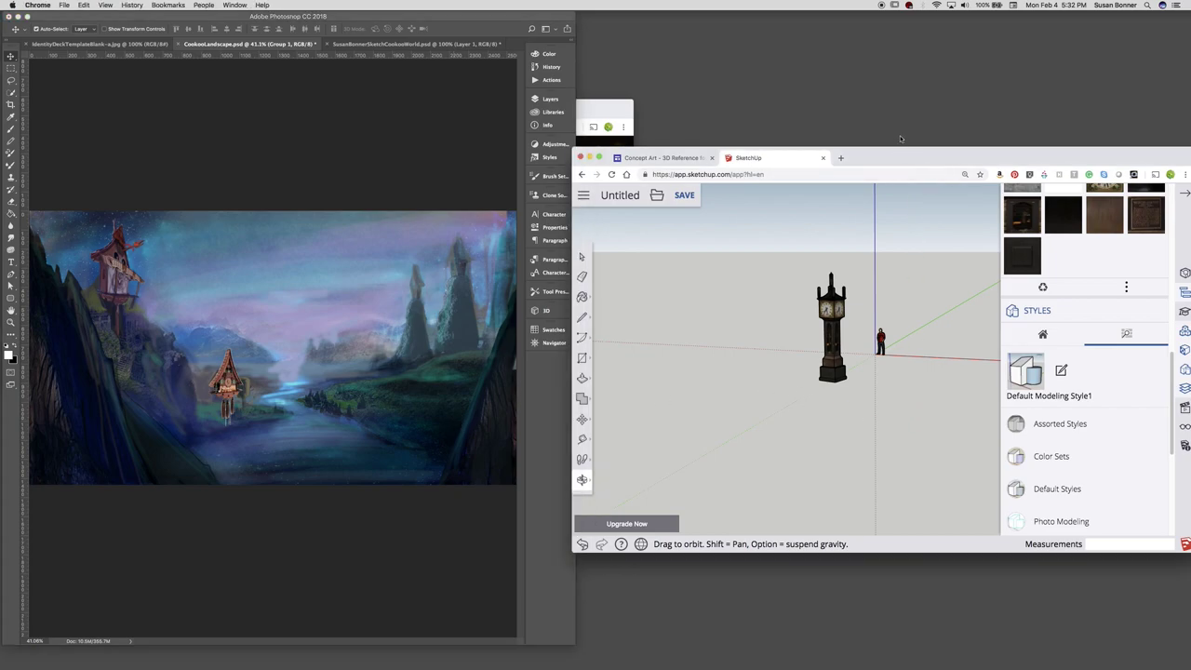
{"action": "key", "text": "z"}
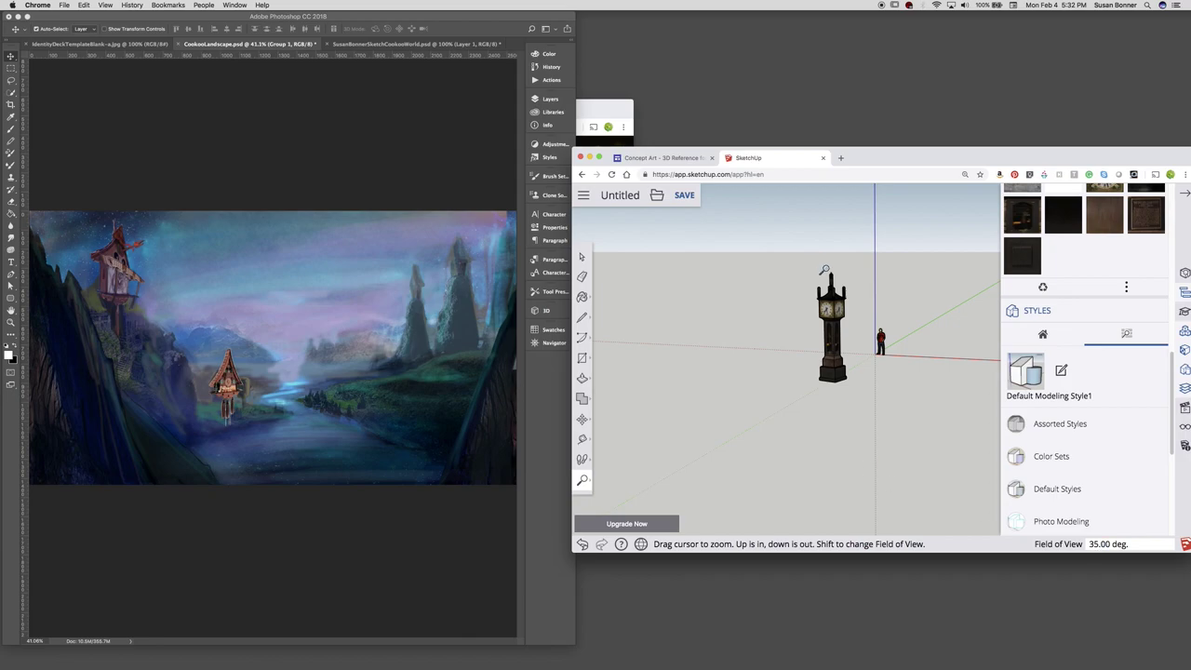
{"action": "left_click_drag", "start_coordinate": [829, 279], "coordinate": [808, 171]}
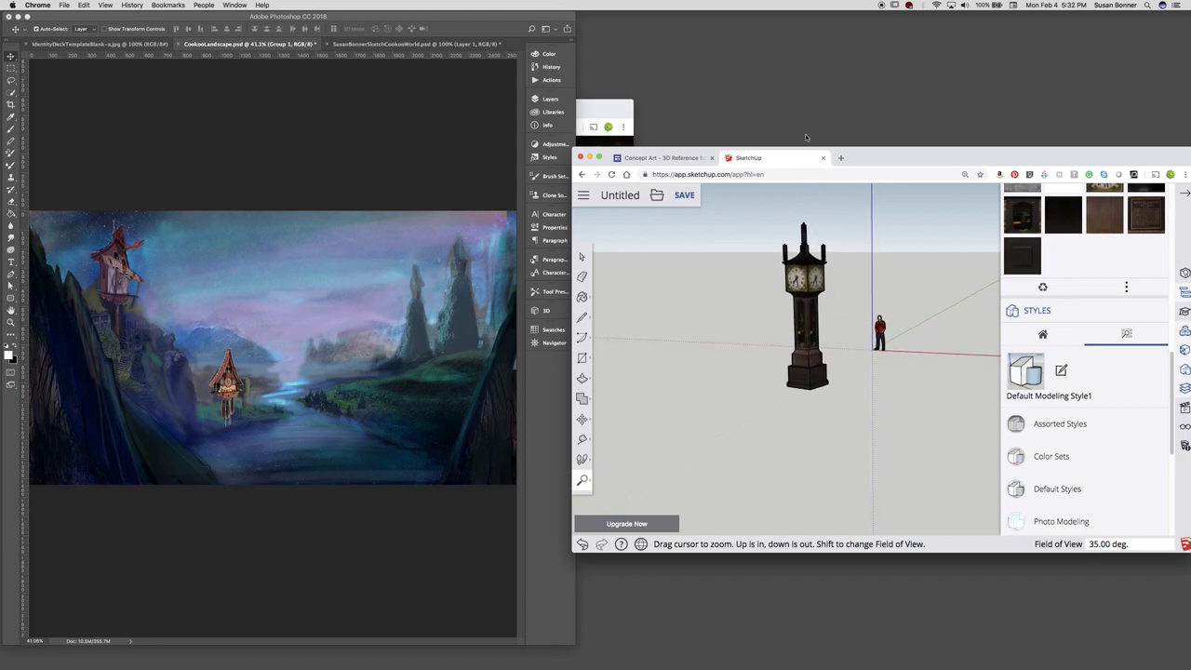
{"action": "left_click_drag", "start_coordinate": [801, 260], "coordinate": [794, 238]}
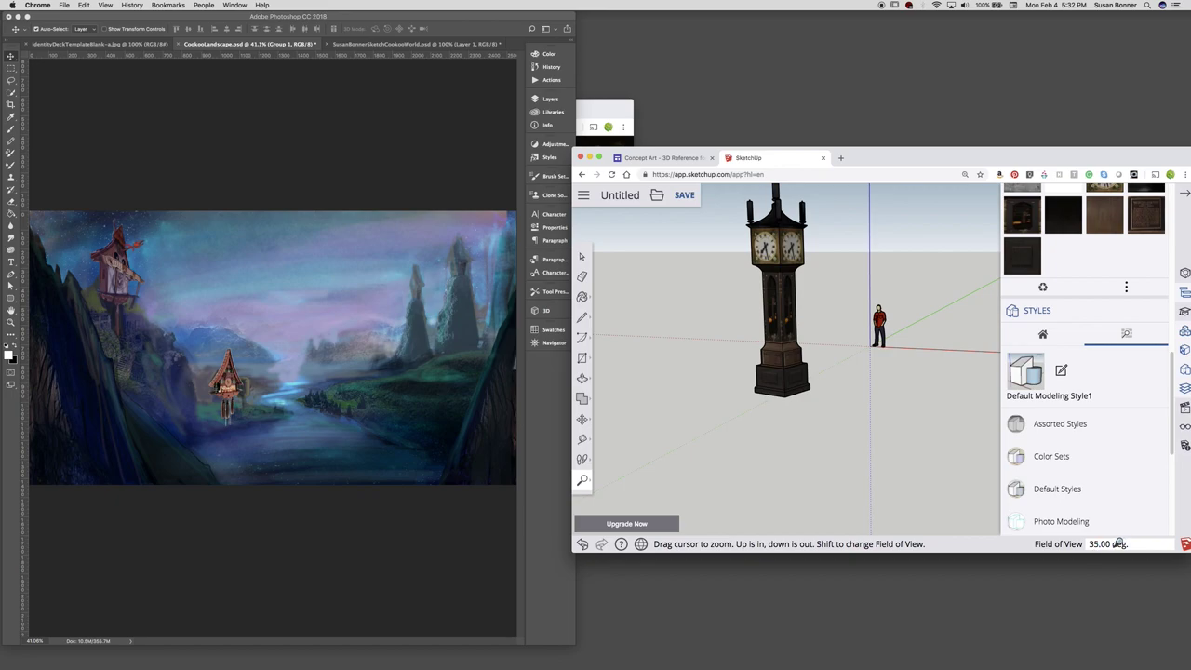
{"action": "left_click_drag", "start_coordinate": [949, 156], "coordinate": [797, 171]}
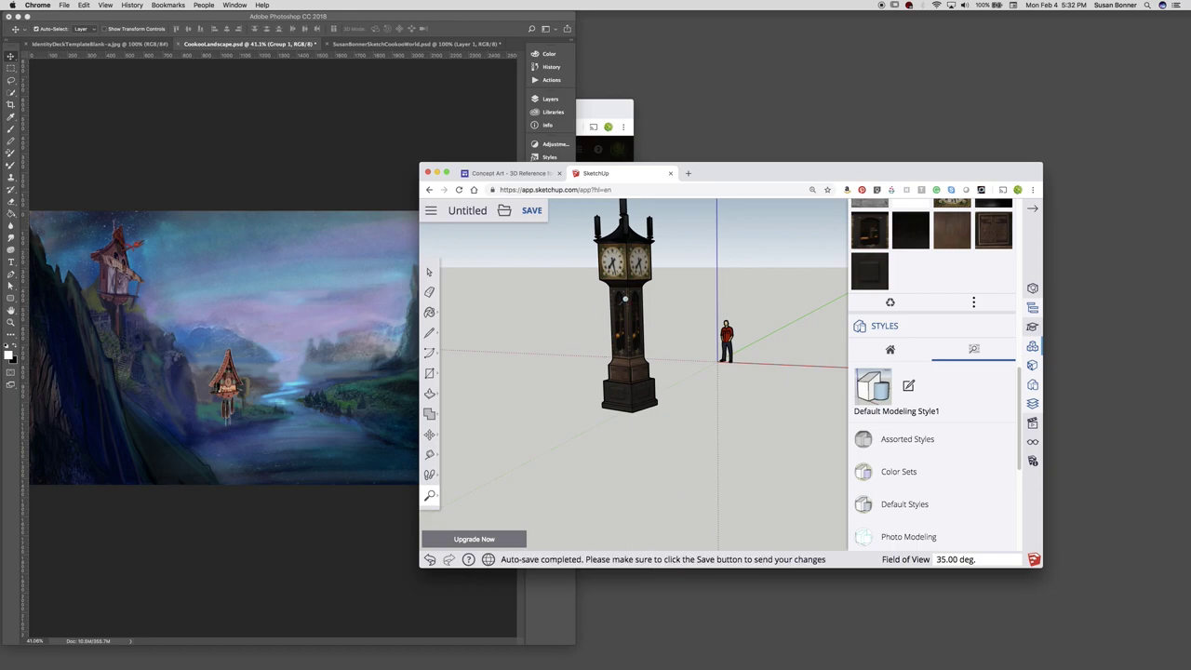
{"action": "mouse_move", "coordinate": [629, 284]}
{"action": "left_mouse_down", "text": "shift"}
{"action": "mouse_move", "coordinate": [632, 318]}
{"action": "mouse_move", "coordinate": [632, 244]}
{"action": "mouse_move", "coordinate": [635, 335]}
{"action": "mouse_move", "coordinate": [631, 271]}
{"action": "left_mouse_up", "text": "shift"}
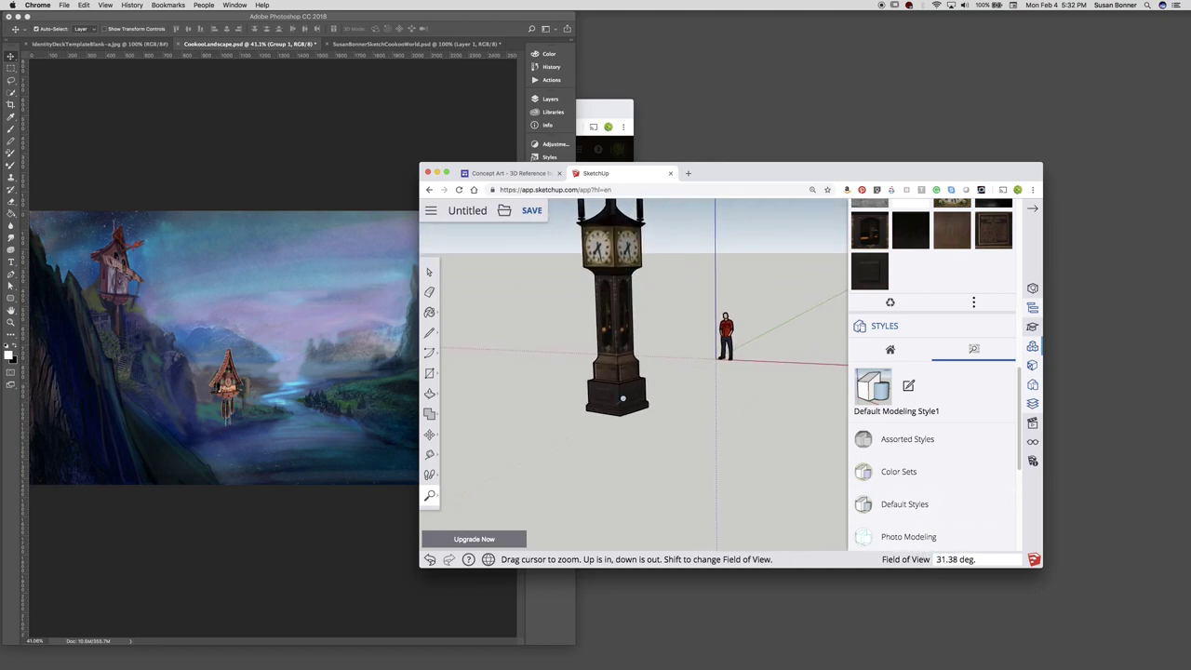
{"action": "left_click_drag", "start_coordinate": [623, 325], "coordinate": [611, 299], "text": "shift"}
{"action": "key", "text": "space"}
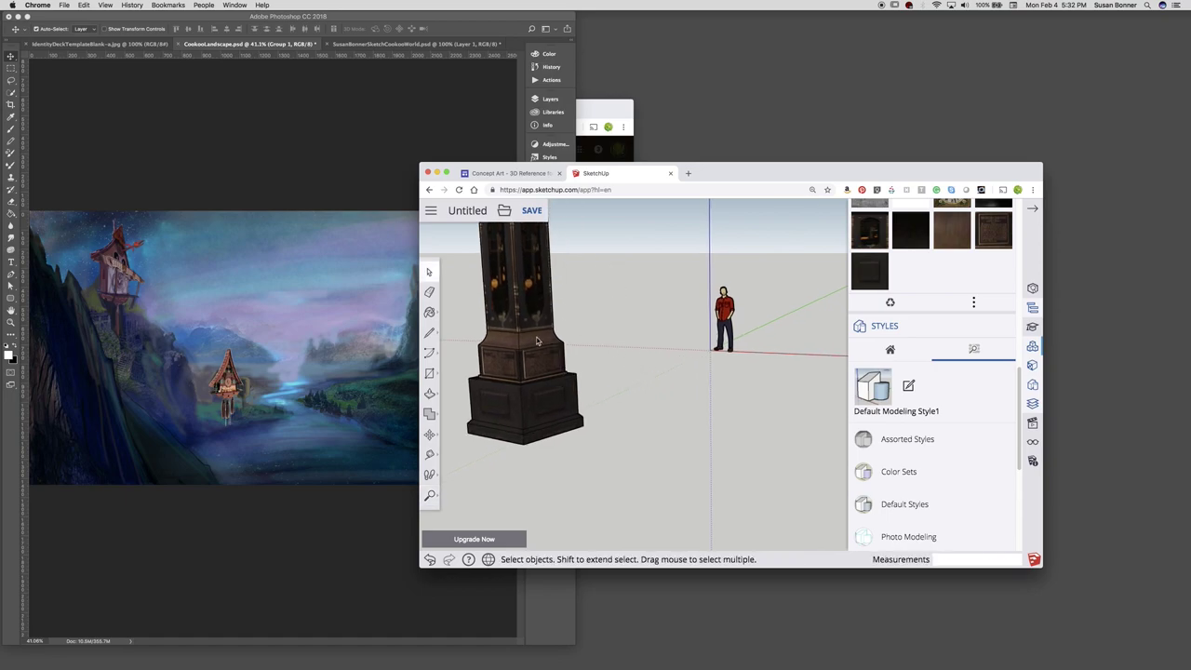
- Pan and zoom to frame the clock faces and the tower's roof
{"action": "key", "text": "h"}
{"action": "left_click_drag", "start_coordinate": [507, 320], "coordinate": [609, 512]}
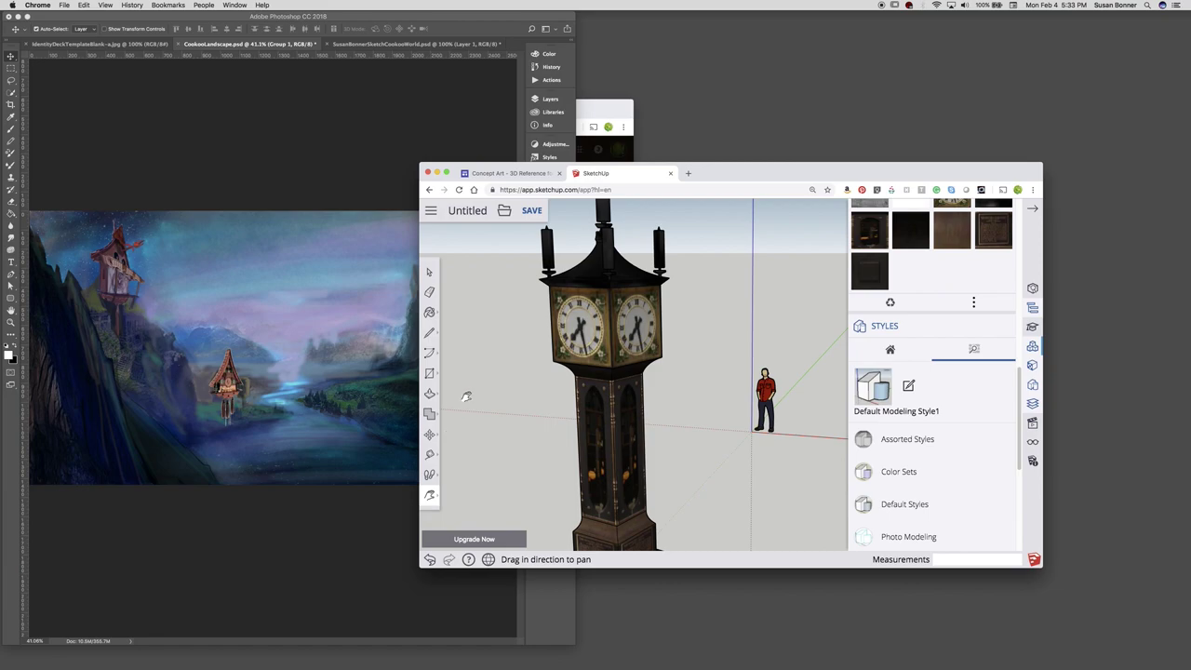
{"action": "key", "text": "z"}
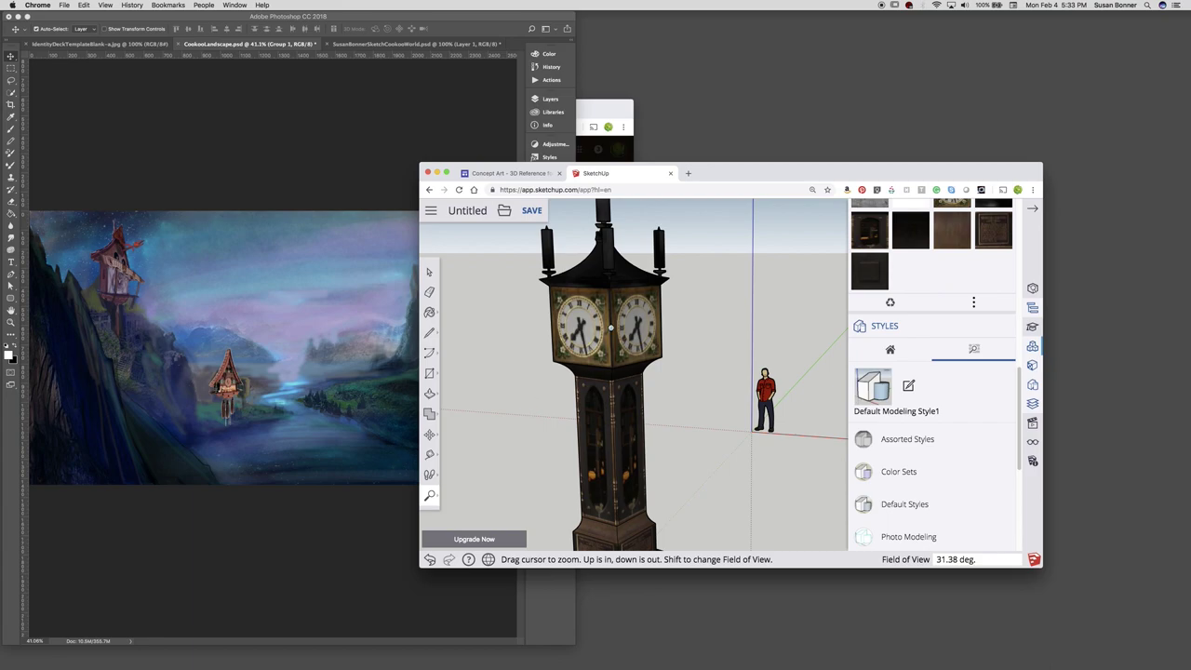
{"action": "left_click_drag", "start_coordinate": [616, 332], "coordinate": [632, 254], "text": "shift"}
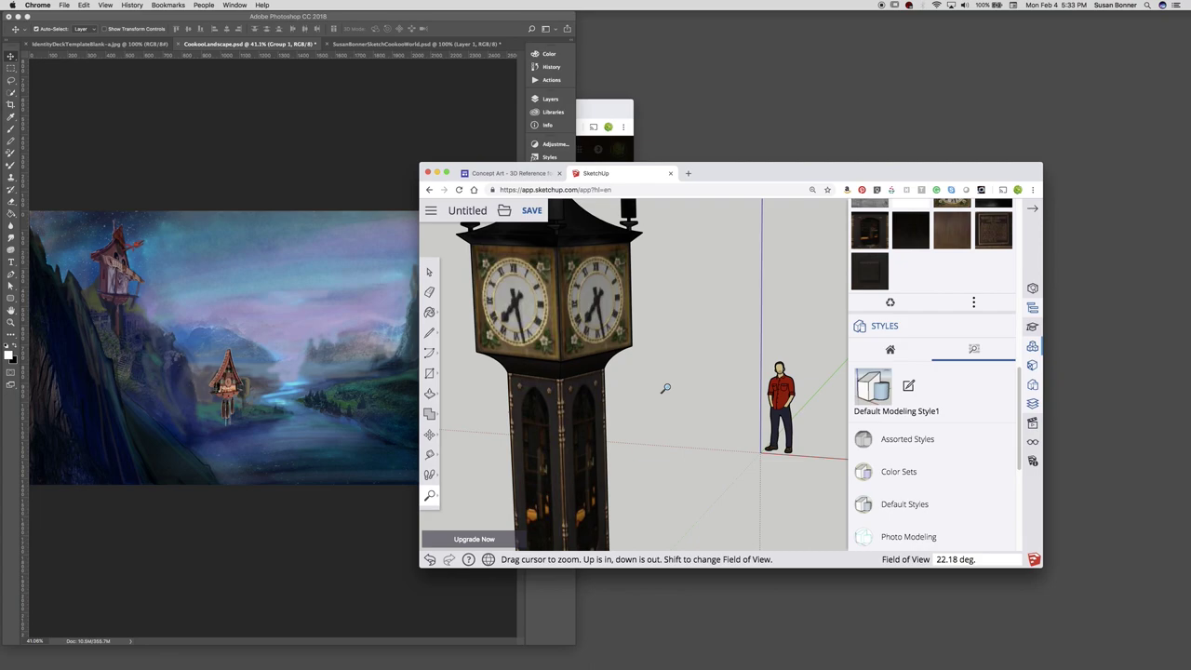
{"action": "key", "text": "space"}
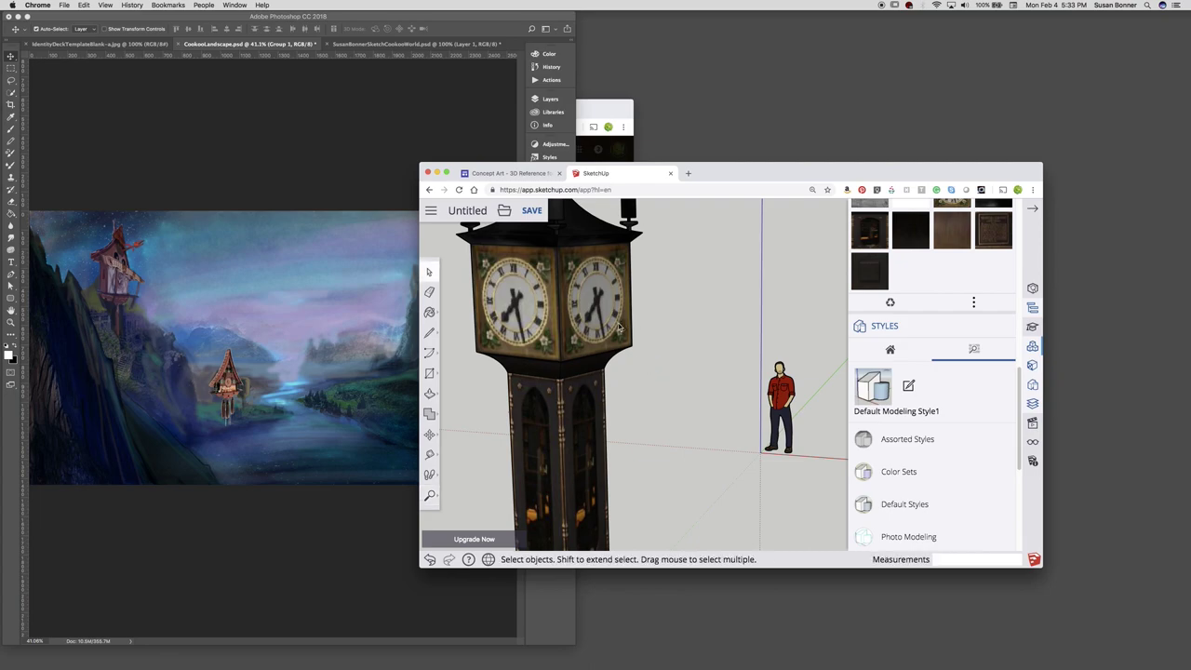
{"action": "key", "text": "h"}
{"action": "left_click_drag", "start_coordinate": [577, 295], "coordinate": [635, 378]}
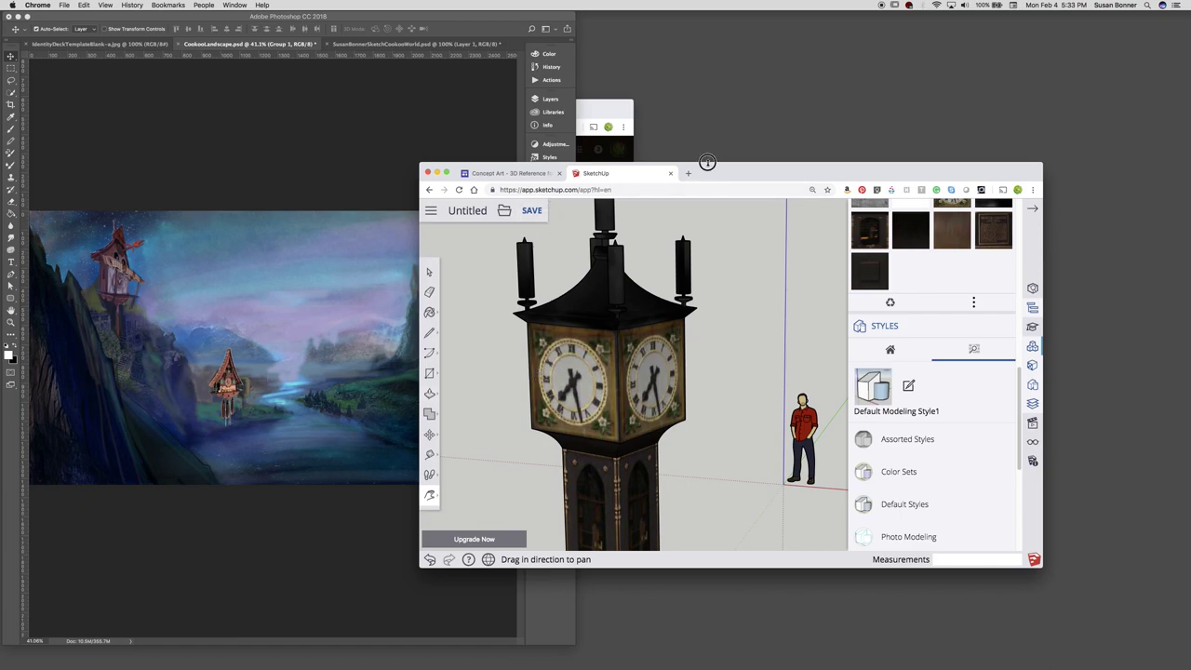
{"action": "mouse_move", "coordinate": [707, 166]}
{"action": "left_mouse_down"}
{"action": "mouse_move", "coordinate": [704, 101]}
{"action": "mouse_move", "coordinate": [699, 232]}
{"action": "left_mouse_up"}
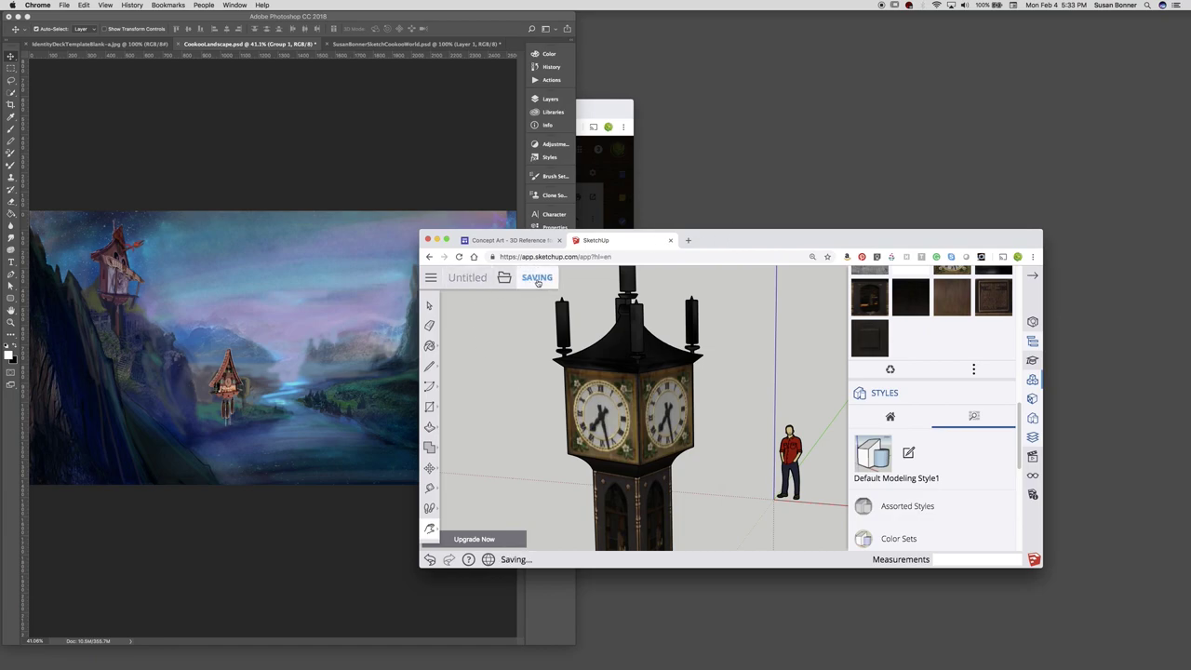
- Save the model as 'Cookoo' in the ConceptArtBonner Trimble Connect project folder
{"action": "left_click", "coordinate": [532, 278]}
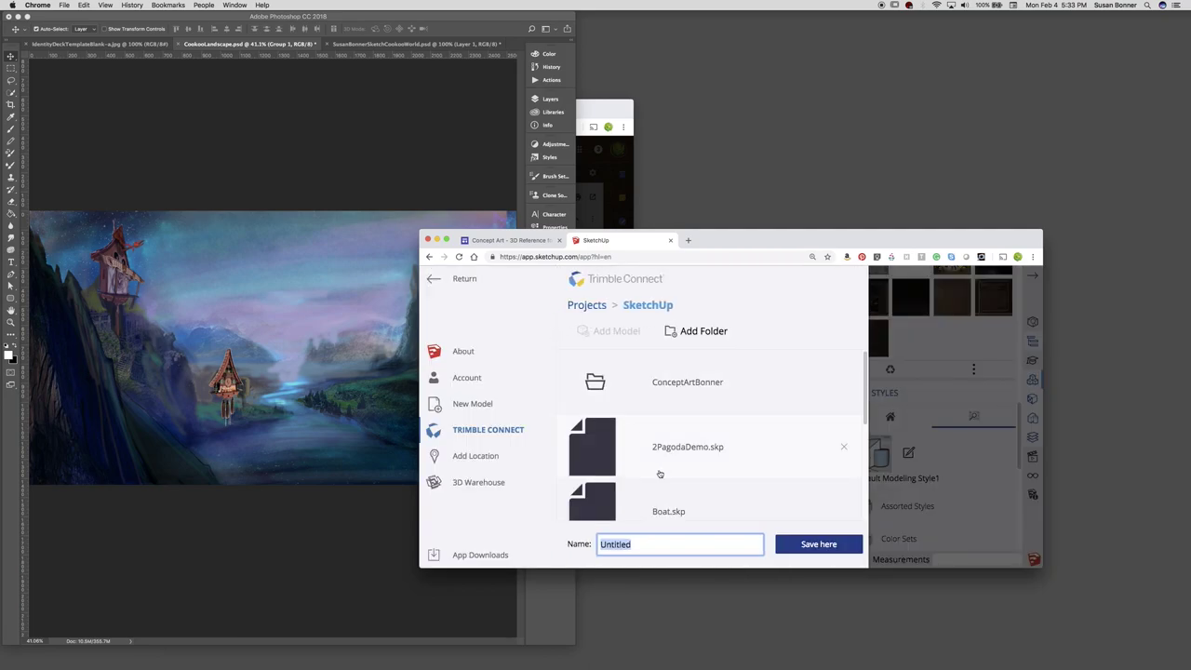
{"action": "type", "text": "CookooClockLands"}
{"action": "key", "text": "BackSpace"}
{"action": "type", "text": "dscape"}
{"action": "left_click", "coordinate": [690, 387]}
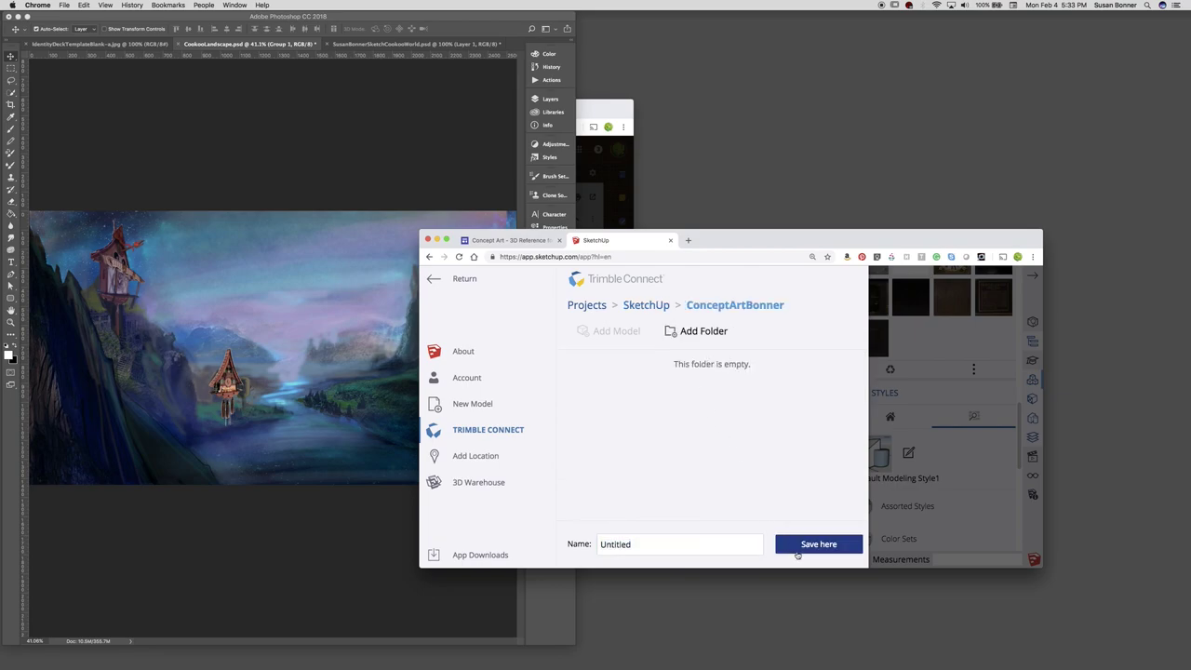
{"action": "left_click", "coordinate": [695, 545]}
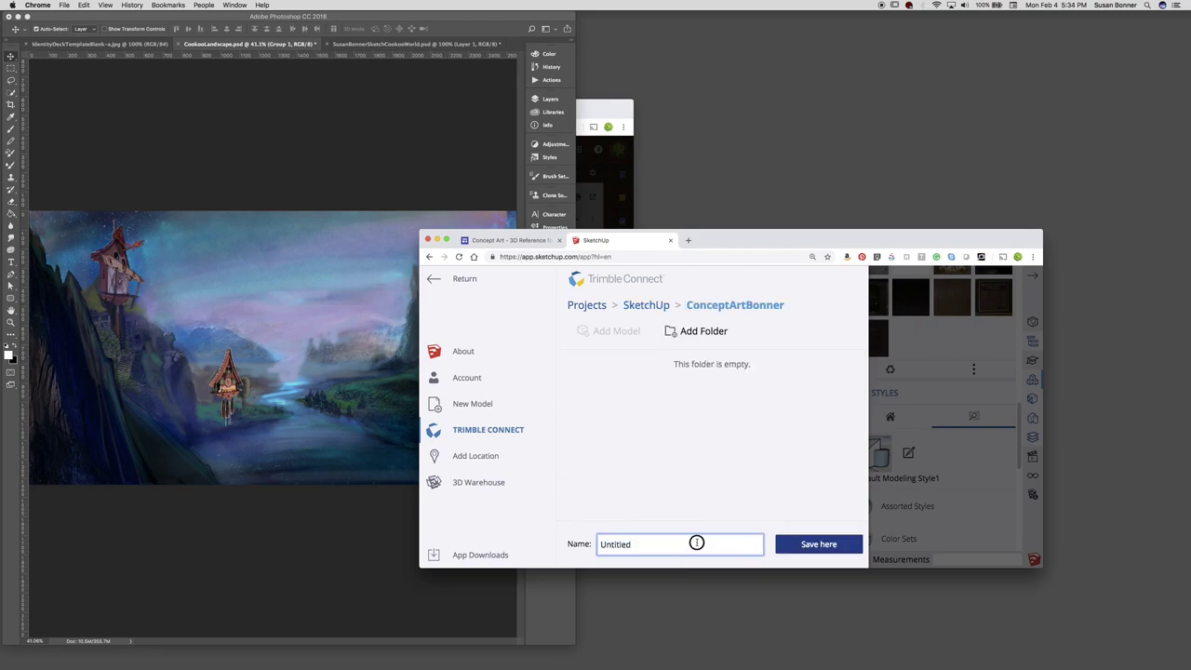
{"action": "left_click_drag", "start_coordinate": [695, 543], "coordinate": [587, 539]}
{"action": "type", "text": "Cookoo"}
{"action": "left_click", "coordinate": [831, 551]}
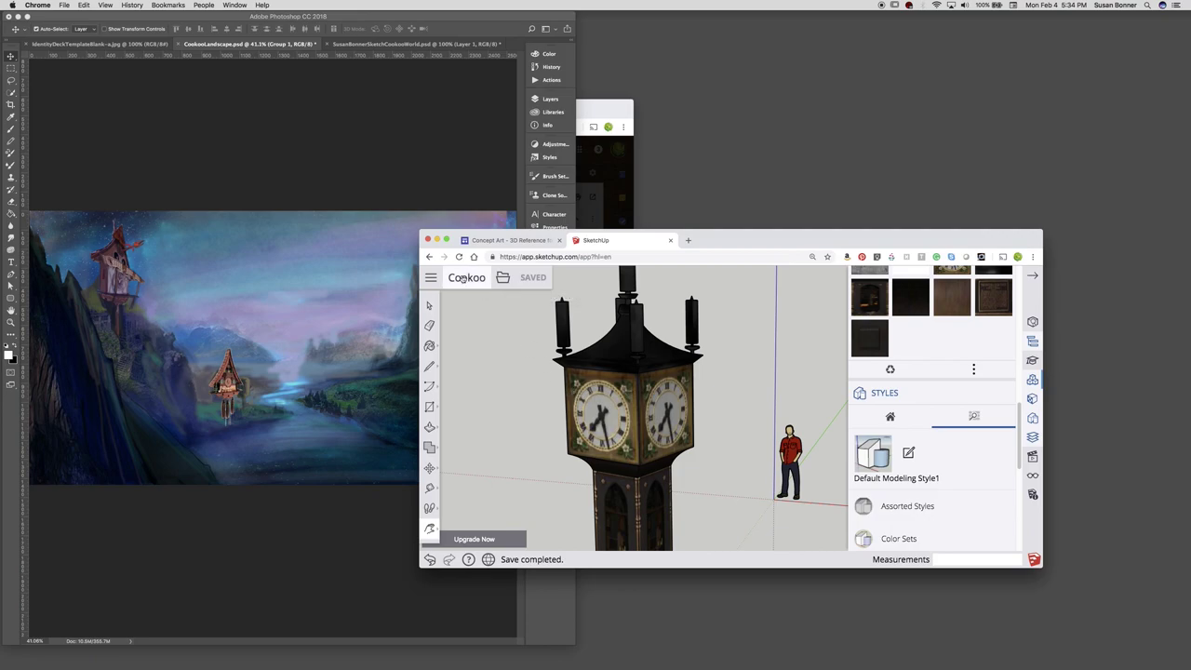
- Reopen Cookoo.skp from the file browser
{"action": "left_click", "coordinate": [431, 280]}
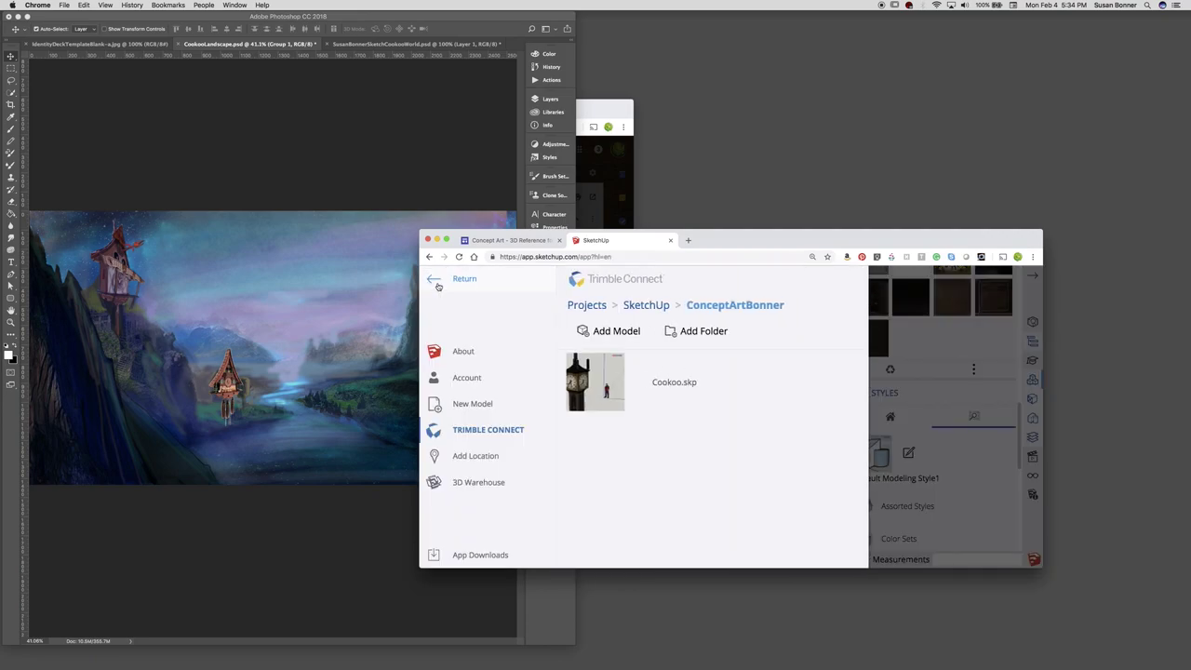
{"action": "left_click", "coordinate": [592, 374]}
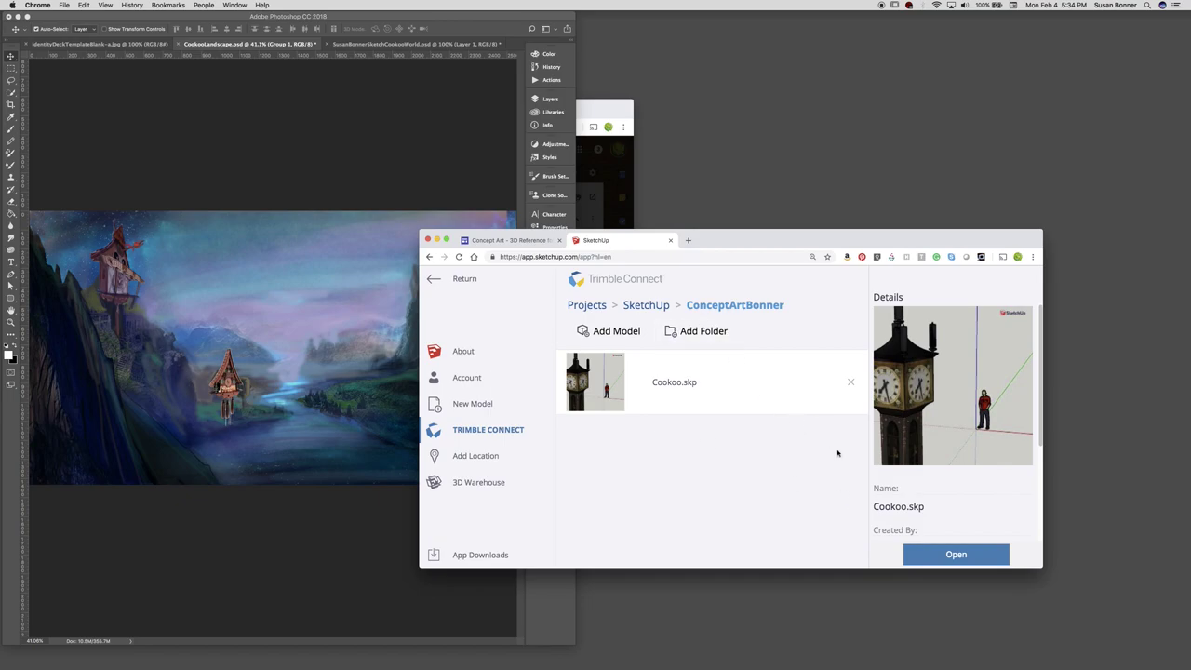
{"action": "left_click", "coordinate": [944, 553]}
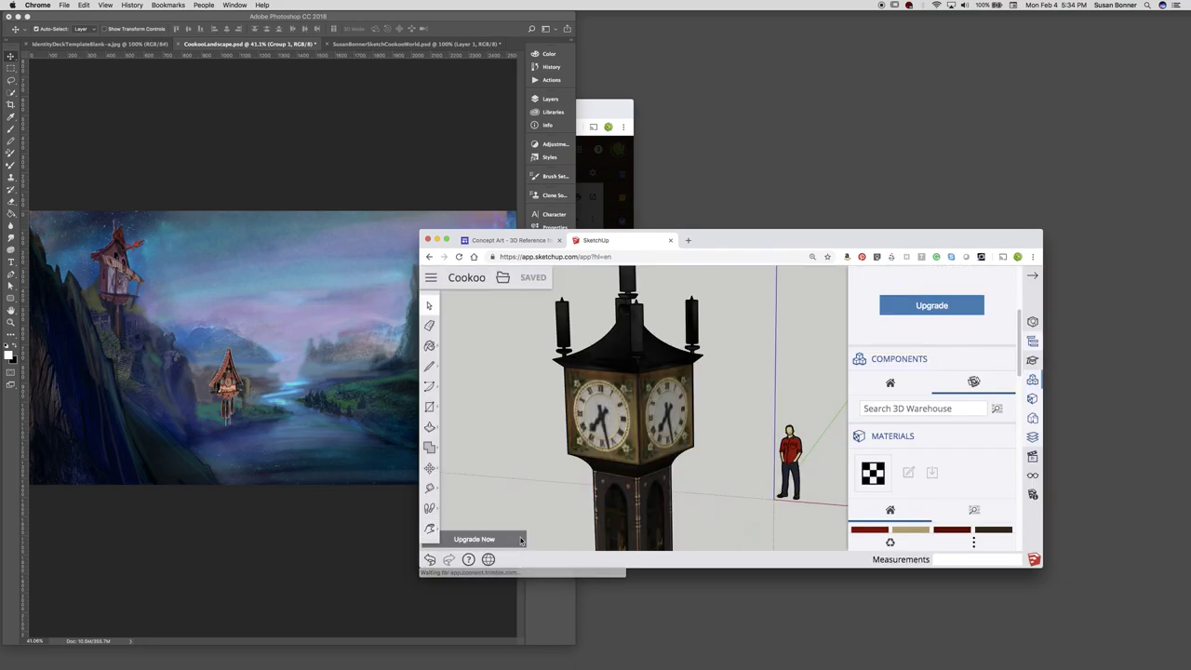
- Bring up the file menu's Export options showing PNG
{"action": "left_click", "coordinate": [503, 277]}
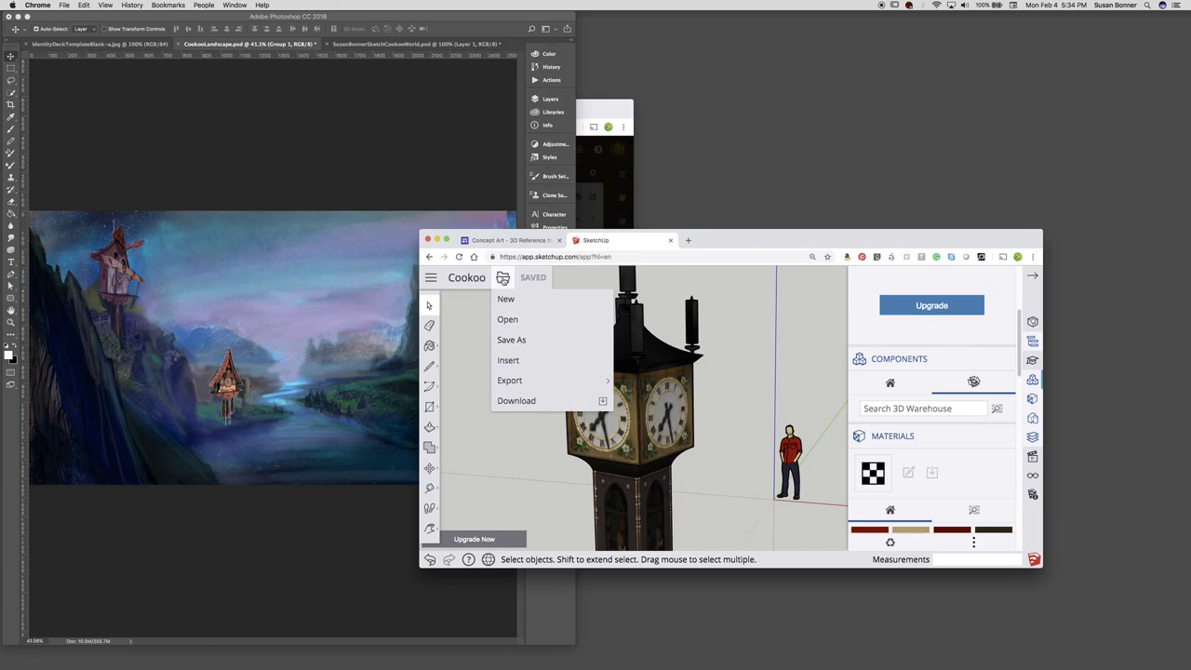
{"action": "mouse_move", "coordinate": [509, 379]}
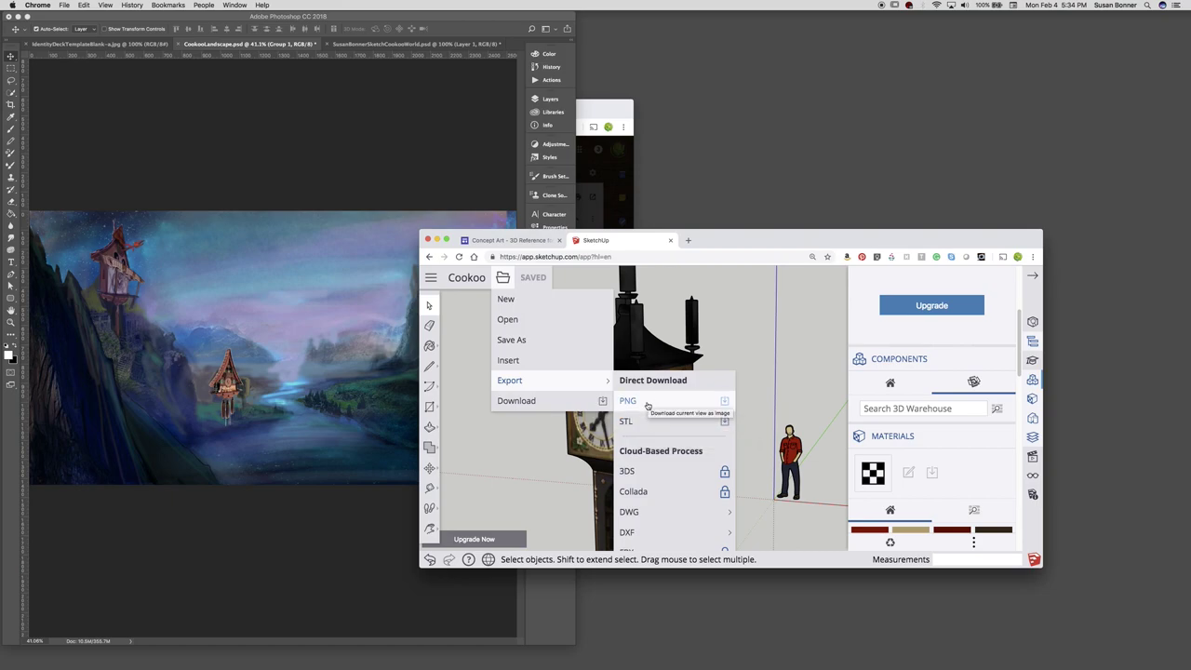
{"action": "mouse_move", "coordinate": [661, 532]}
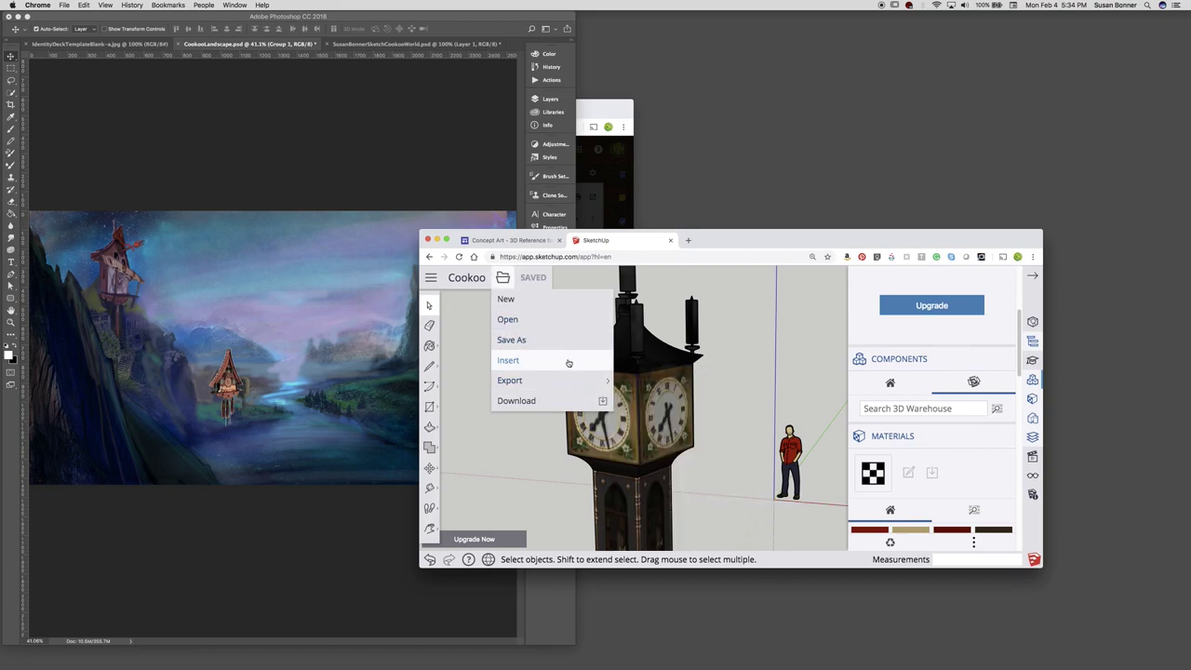
- Export the view as Cookoo.png with a transparent background and show it in Finder
{"action": "mouse_move", "coordinate": [564, 381]}
{"action": "left_click", "coordinate": [726, 402]}
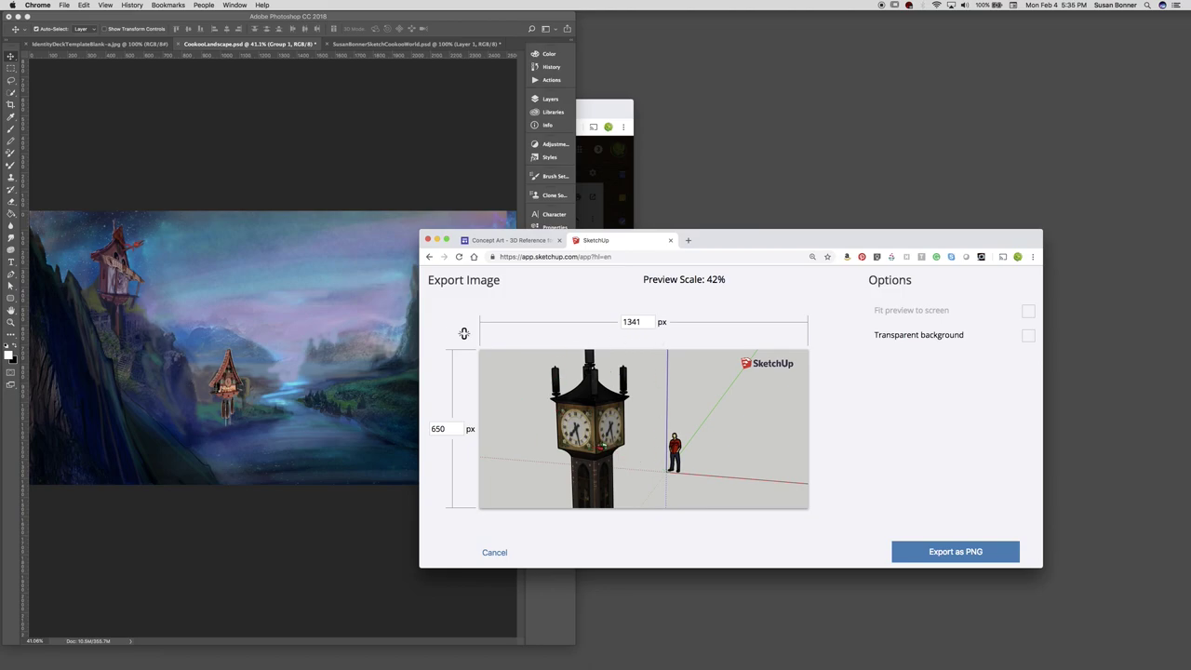
{"action": "left_click", "coordinate": [1026, 336]}
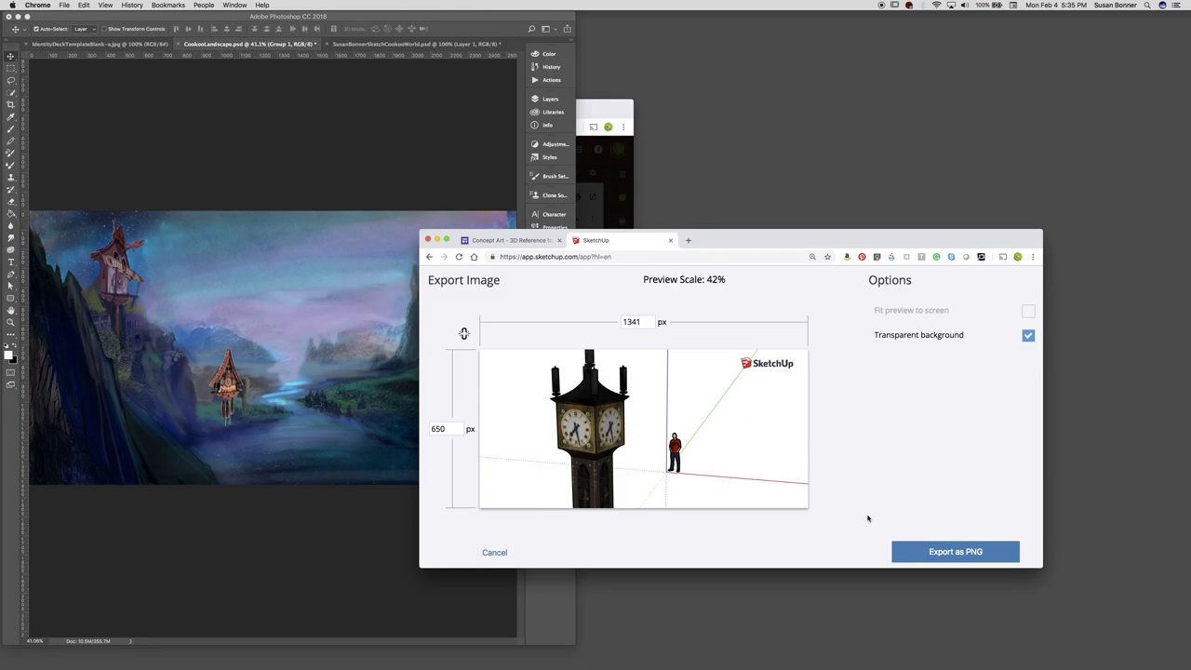
{"action": "left_click", "coordinate": [937, 552]}
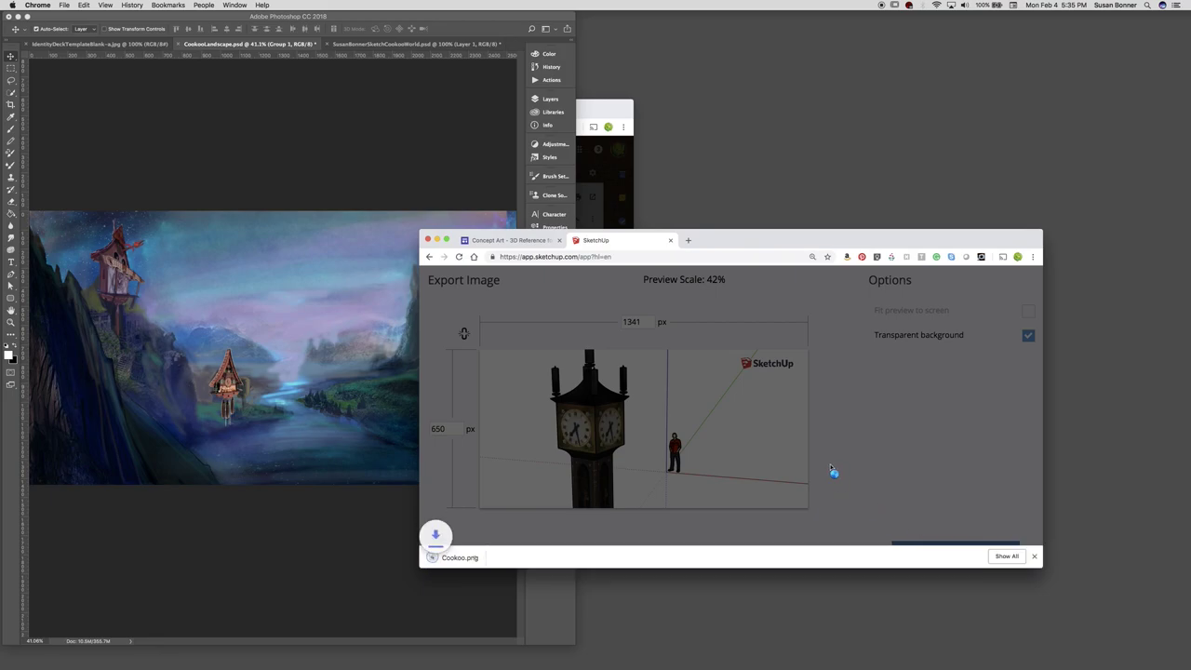
{"action": "left_click", "coordinate": [517, 558]}
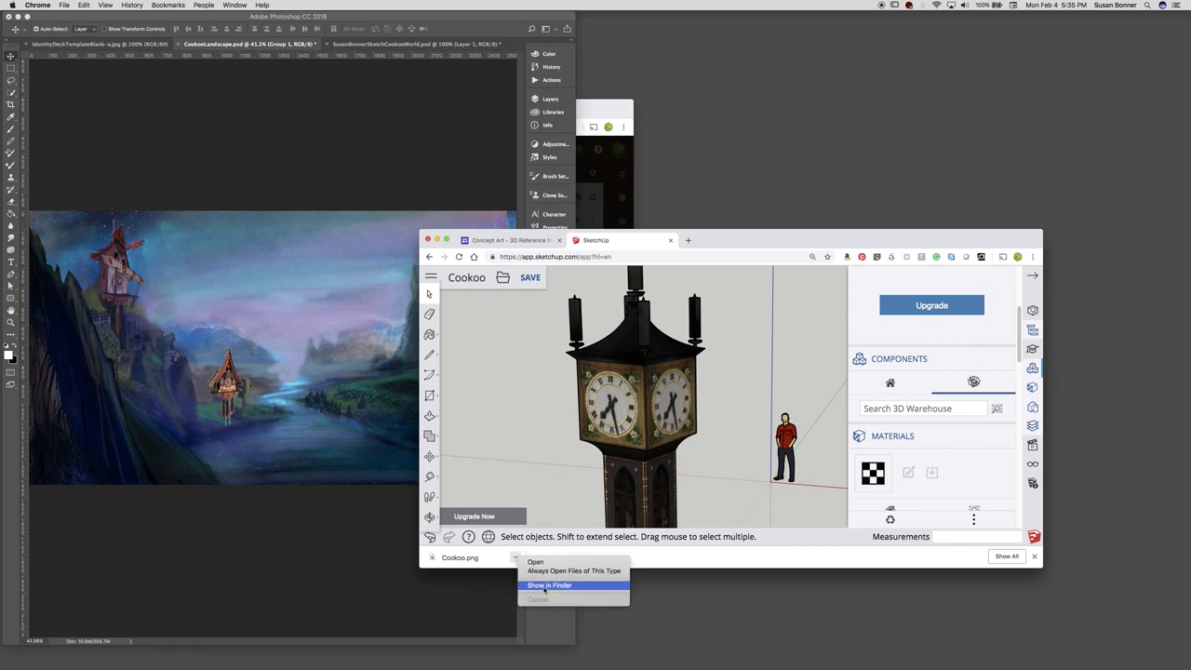
{"action": "left_click", "coordinate": [547, 585]}
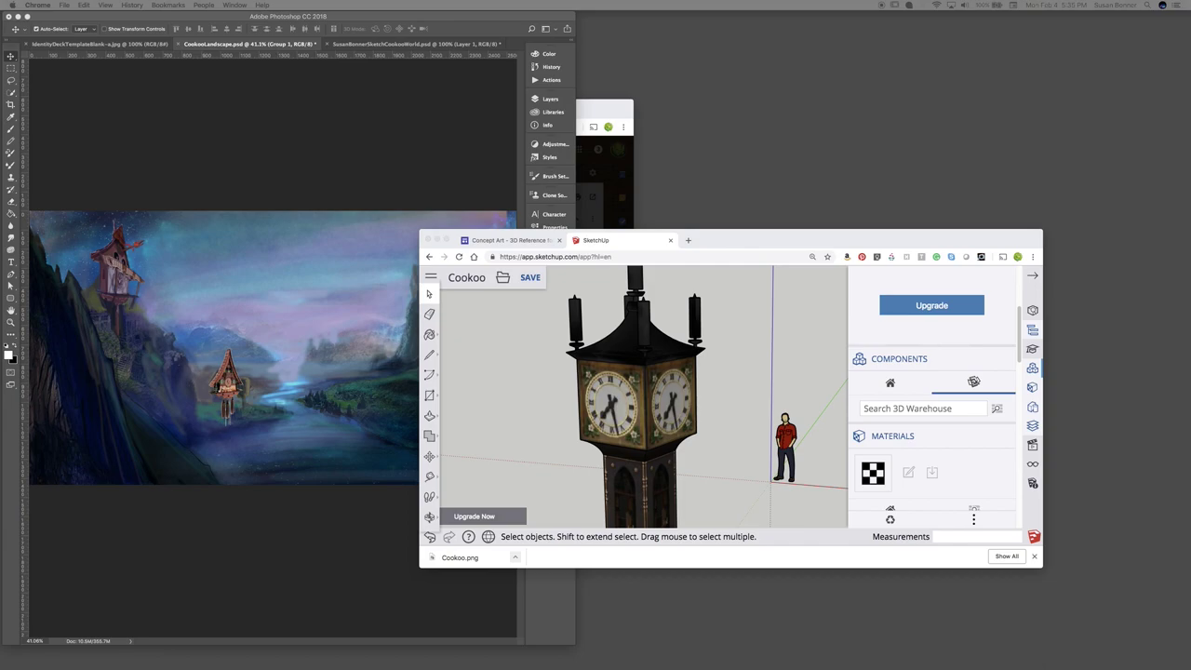
- Place Cookoo.png into the painting, scale it down, and set it on the upper-left cliff
{"action": "left_click_drag", "start_coordinate": [56, 302], "coordinate": [251, 363]}
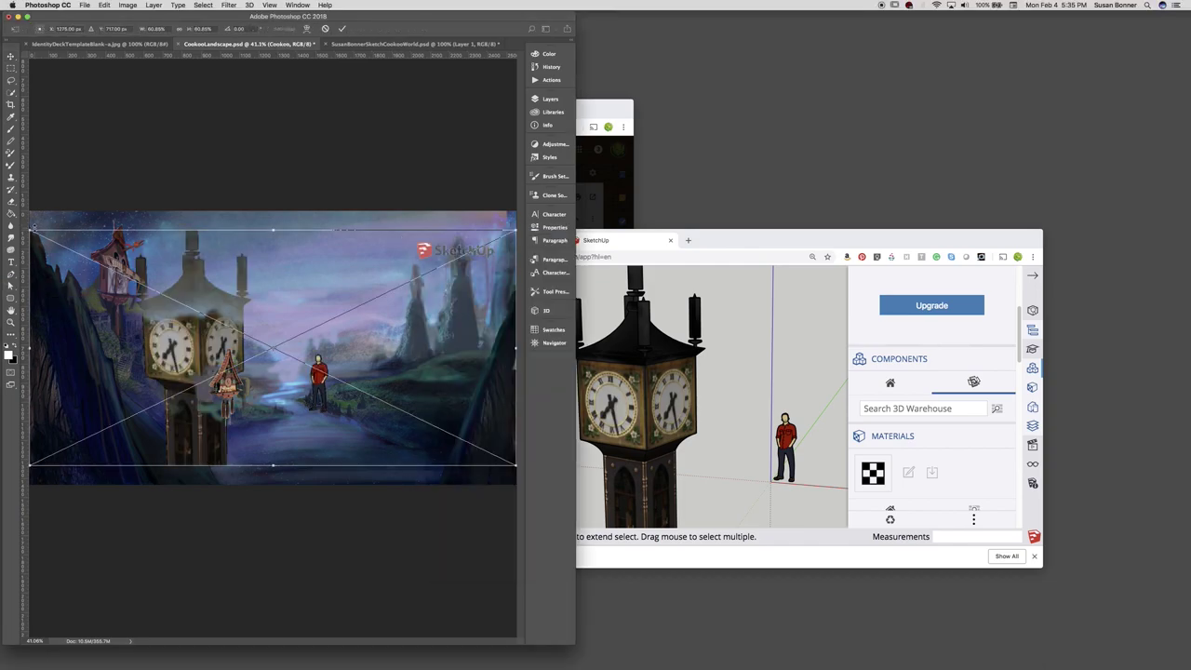
{"action": "mouse_move", "coordinate": [32, 226]}
{"action": "left_mouse_down", "text": "shift"}
{"action": "mouse_move", "coordinate": [186, 285]}
{"action": "mouse_move", "coordinate": [264, 344]}
{"action": "left_mouse_up", "text": "shift"}
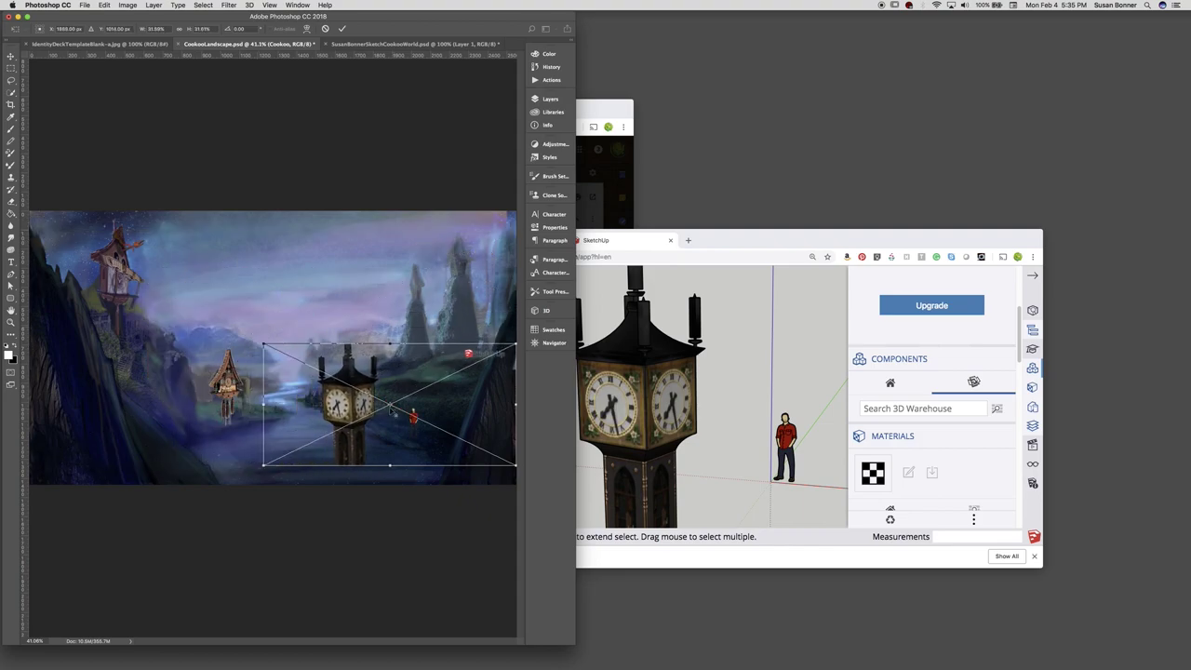
{"action": "mouse_move", "coordinate": [352, 406]}
{"action": "left_mouse_down"}
{"action": "mouse_move", "coordinate": [119, 269]}
{"action": "mouse_move", "coordinate": [124, 282]}
{"action": "left_mouse_up"}
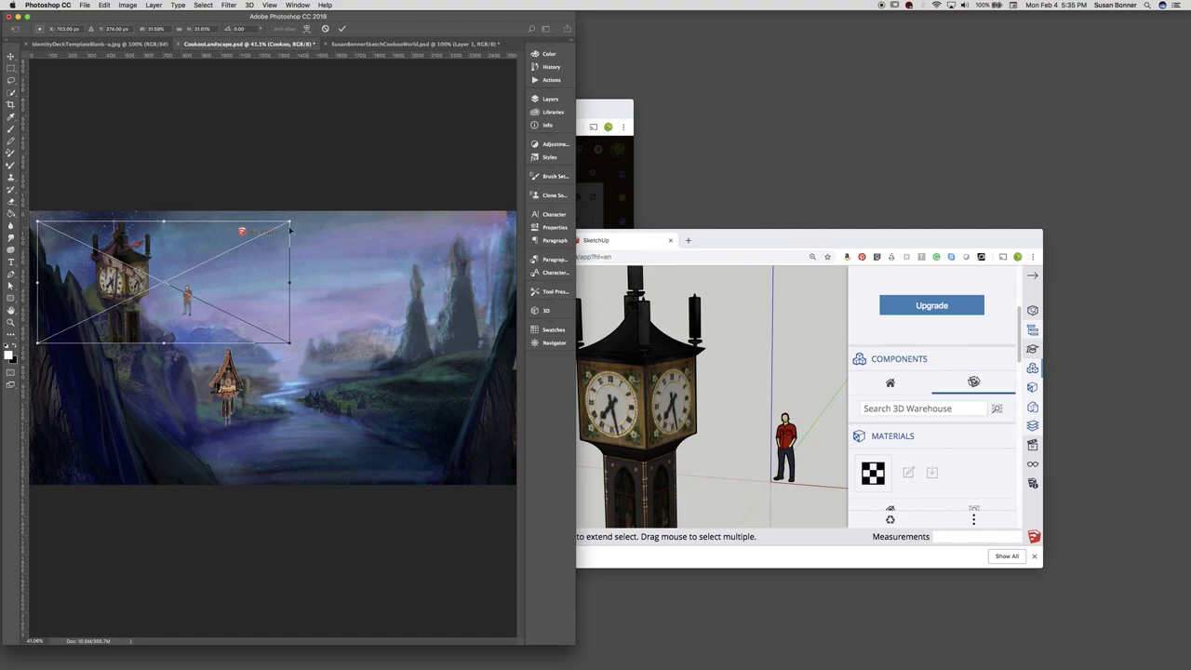
{"action": "mouse_move", "coordinate": [291, 226]}
{"action": "left_mouse_down", "text": "shift"}
{"action": "mouse_move", "coordinate": [274, 234]}
{"action": "mouse_move", "coordinate": [278, 226]}
{"action": "left_mouse_up", "text": "shift"}
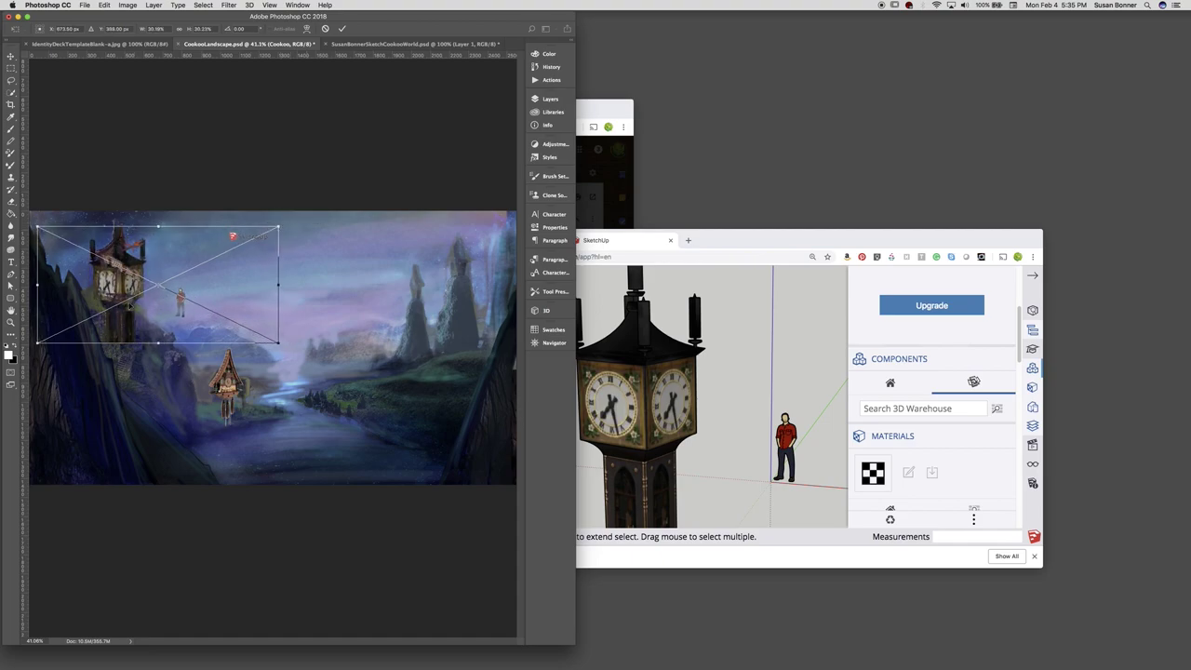
{"action": "left_click_drag", "start_coordinate": [129, 302], "coordinate": [124, 289]}
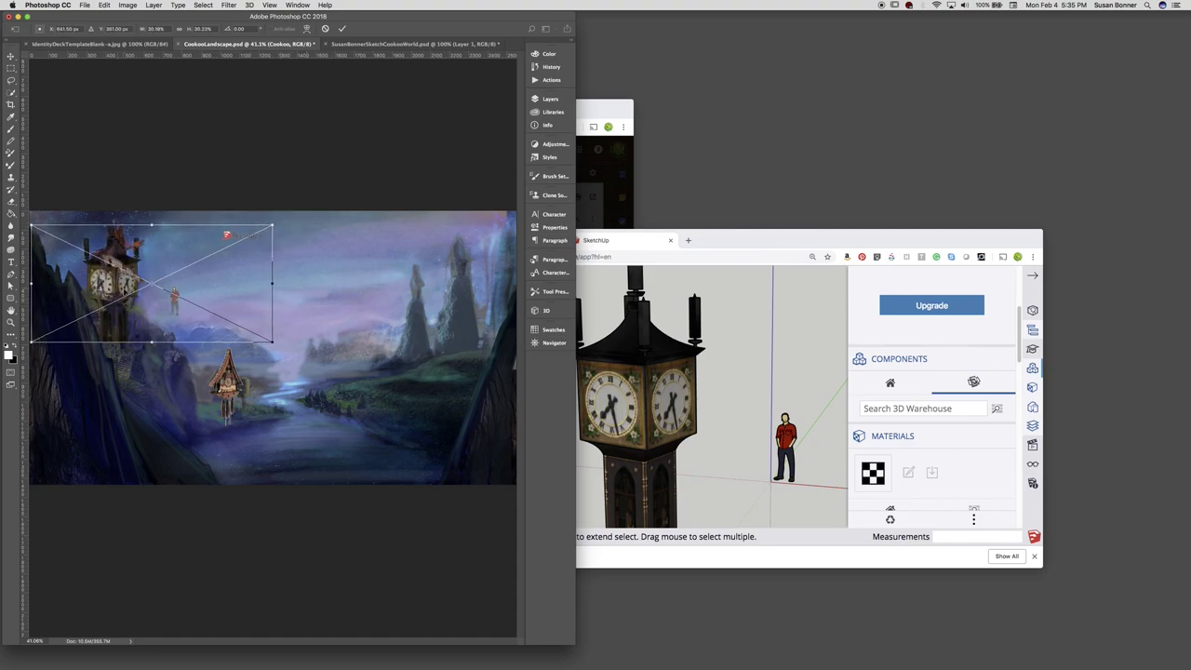
{"action": "key", "text": "Return"}
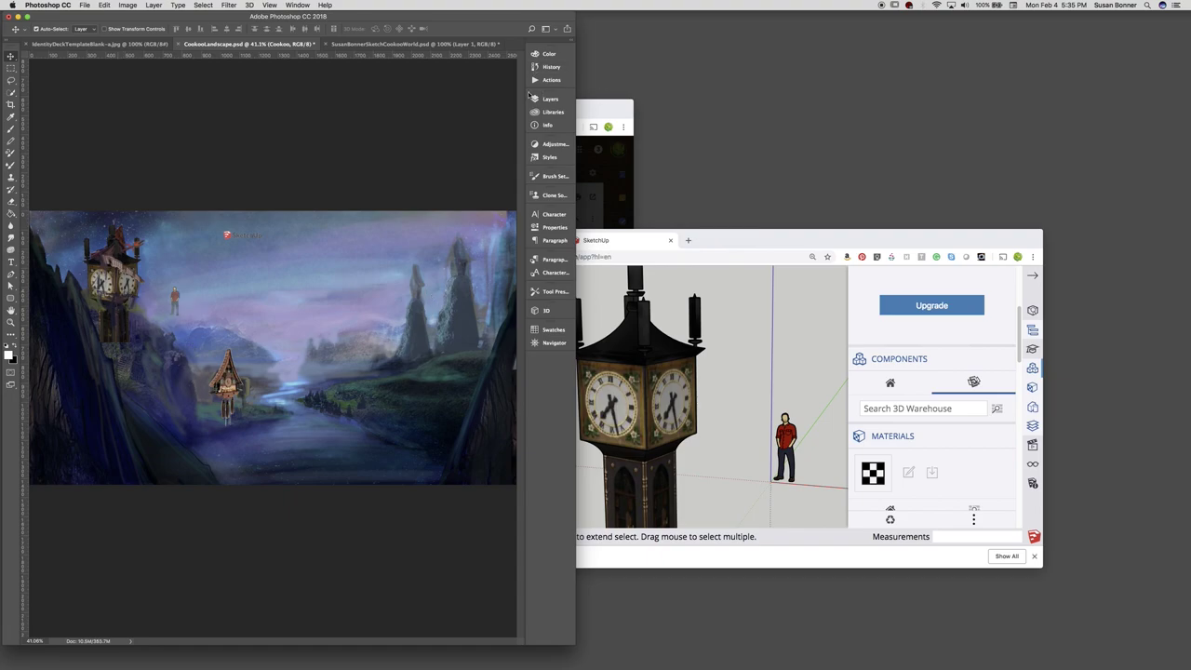
- Move the Cookoo layer to the top of Group 2 and shift the tower right
{"action": "key", "text": "f"}
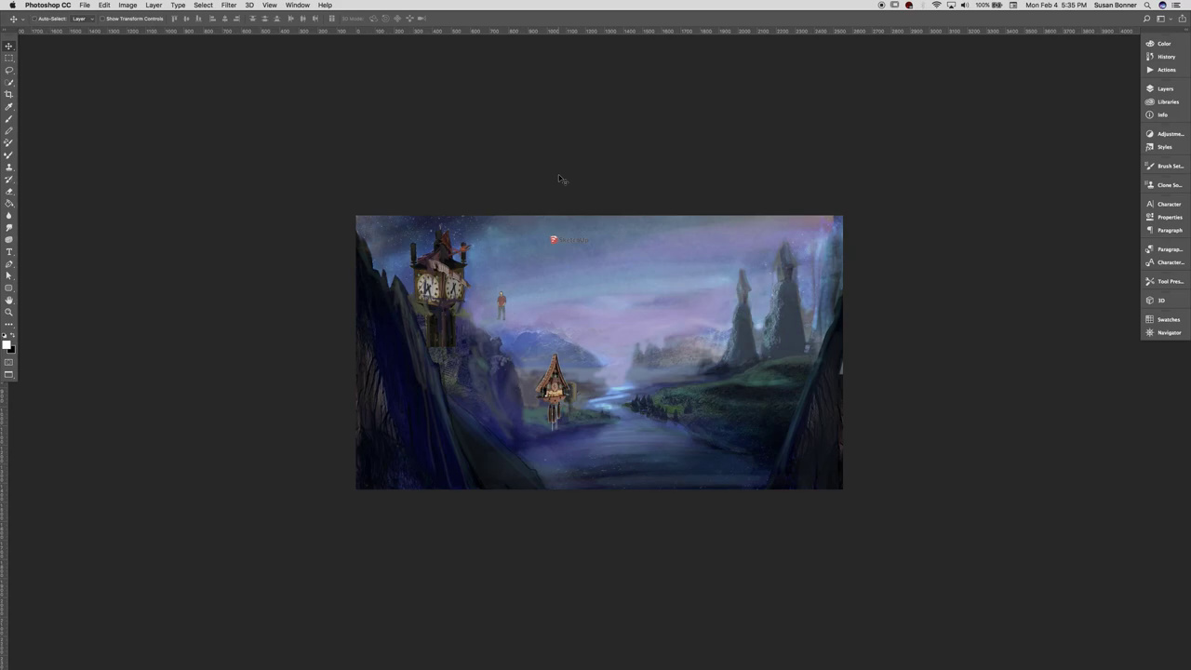
{"action": "key", "text": "super+0"}
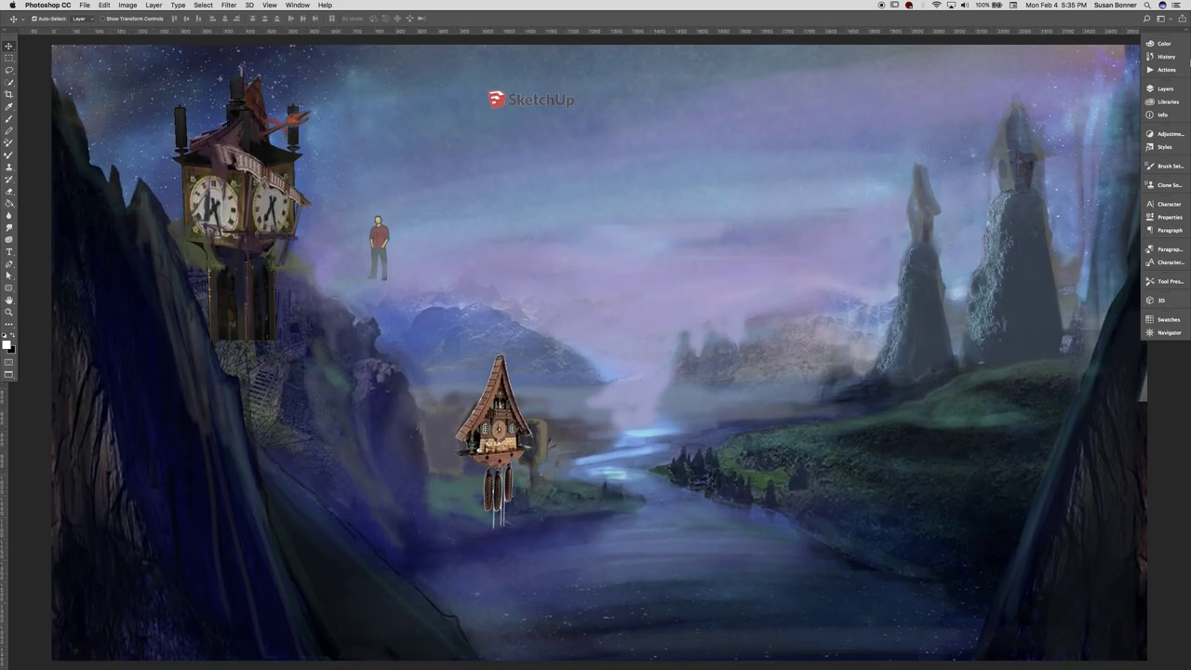
{"action": "left_click", "coordinate": [1159, 89]}
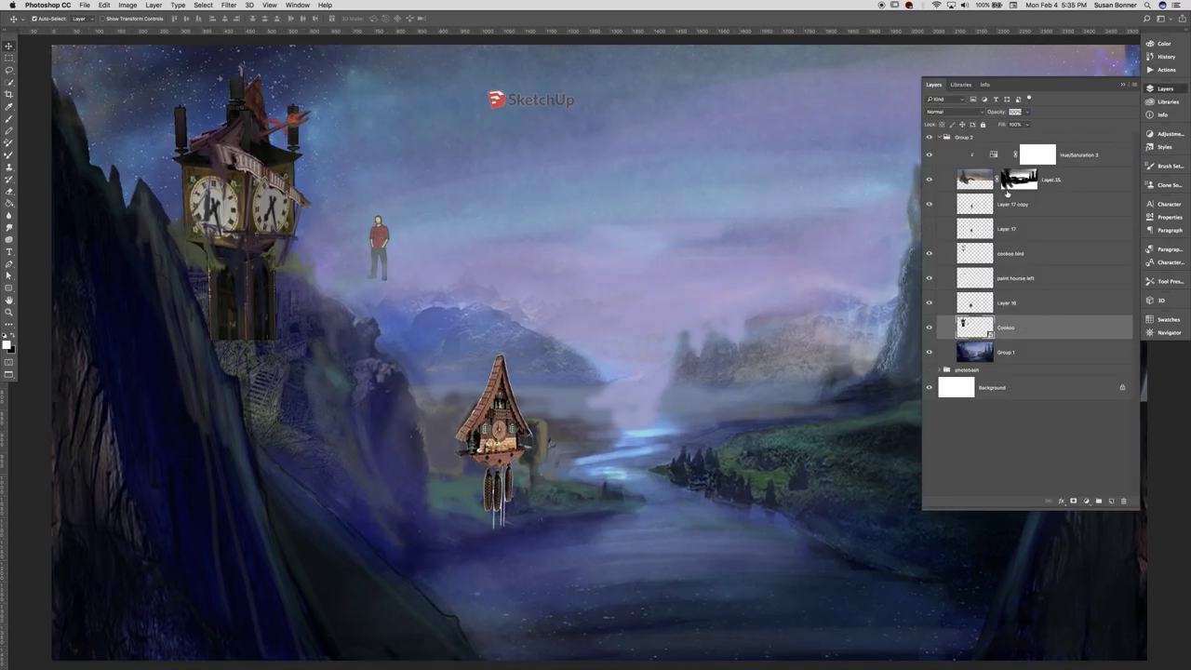
{"action": "left_click_drag", "start_coordinate": [1030, 326], "coordinate": [1023, 145]}
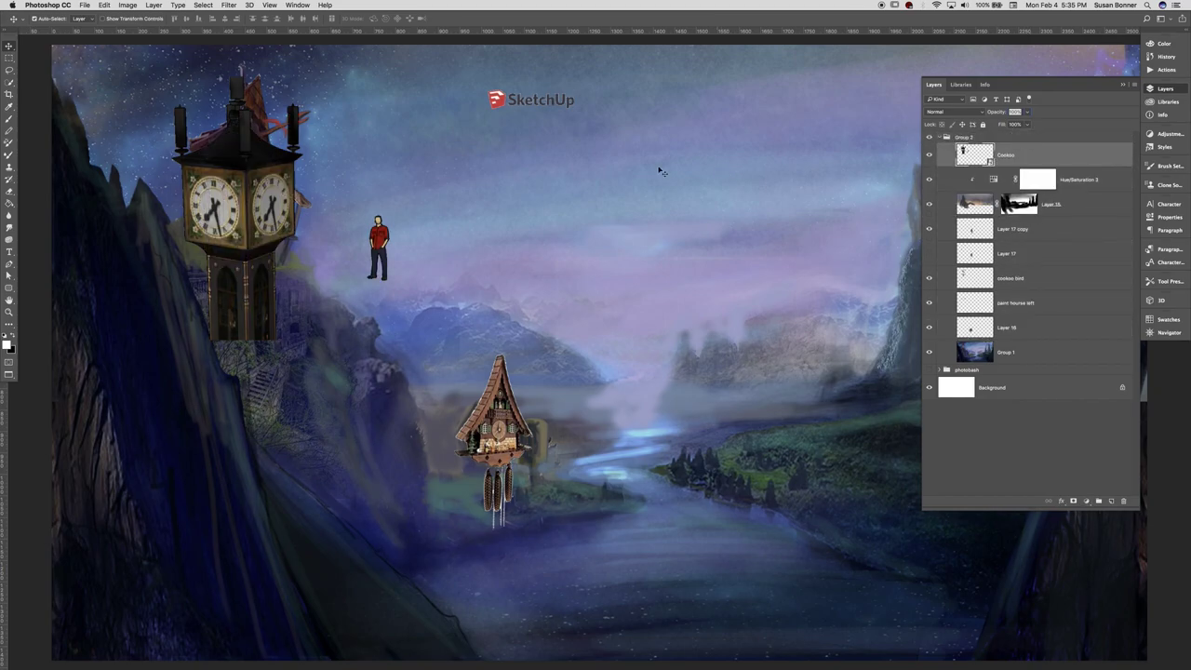
{"action": "mouse_move", "coordinate": [253, 211]}
{"action": "left_mouse_down"}
{"action": "mouse_move", "coordinate": [371, 203]}
{"action": "mouse_move", "coordinate": [219, 186]}
{"action": "mouse_move", "coordinate": [240, 199]}
{"action": "mouse_move", "coordinate": [341, 200]}
{"action": "left_mouse_up"}
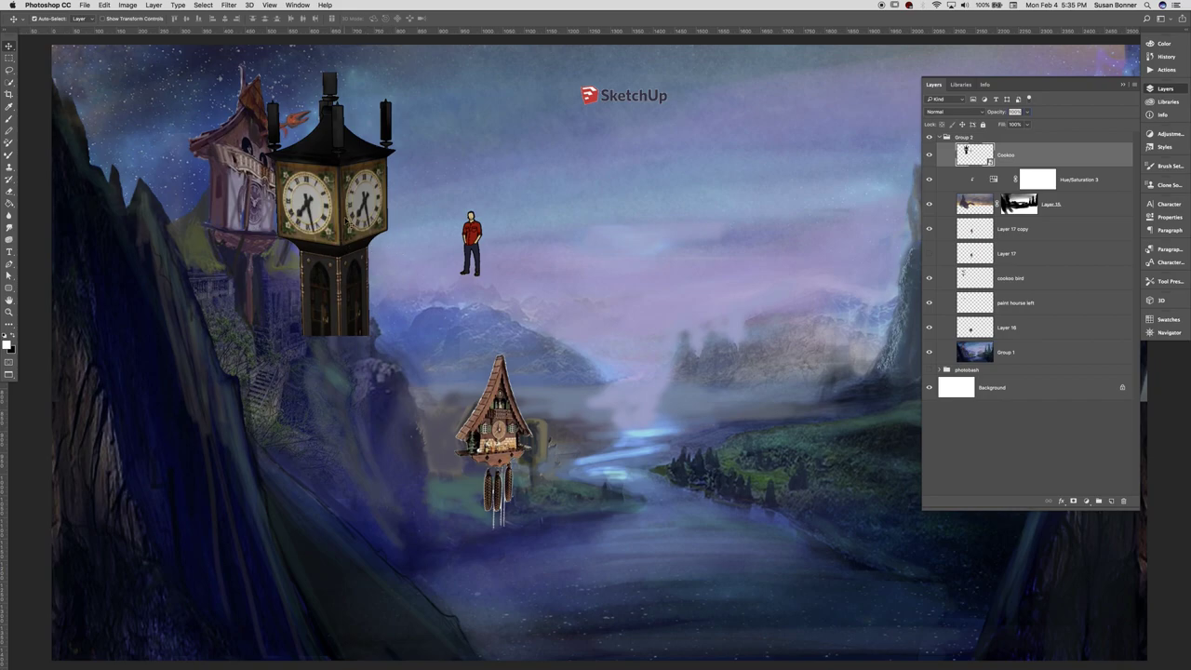
{"action": "mouse_move", "coordinate": [348, 223]}
{"action": "left_mouse_down"}
{"action": "mouse_move", "coordinate": [401, 242]}
{"action": "mouse_move", "coordinate": [405, 220]}
{"action": "left_mouse_up"}
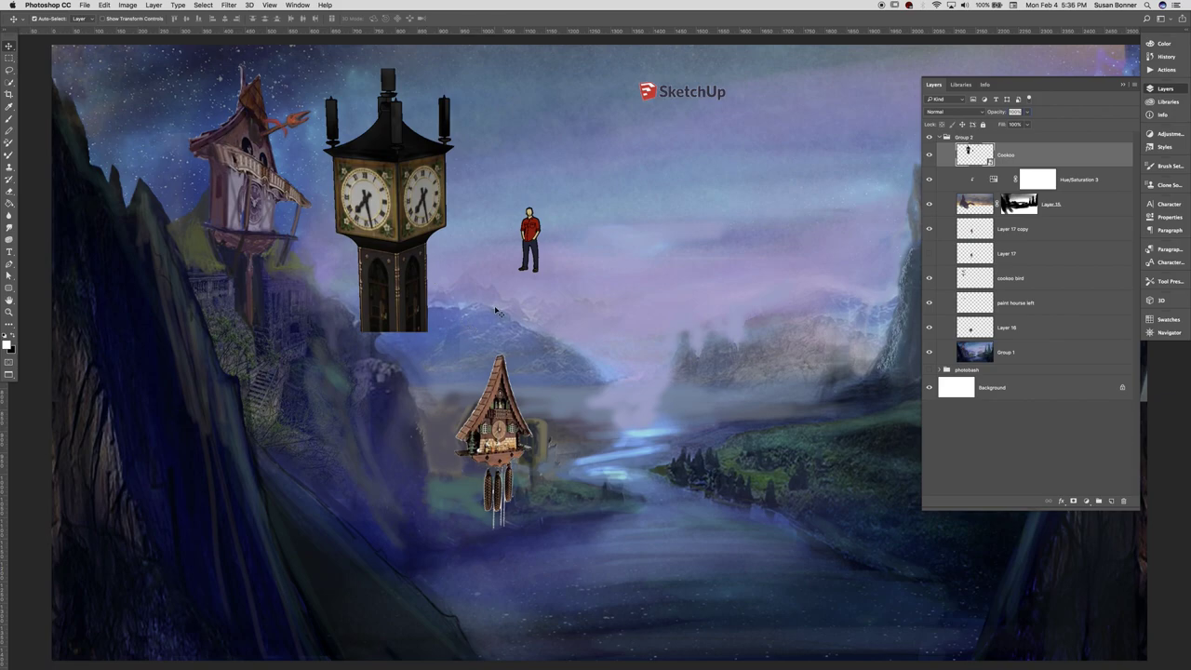
- Lasso the man figure, rasterize the Cookoo smart object, delete the figure, and deselect
{"action": "key", "text": "l"}
{"action": "mouse_move", "coordinate": [554, 198]}
{"action": "left_mouse_down"}
{"action": "mouse_move", "coordinate": [483, 204]}
{"action": "mouse_move", "coordinate": [558, 276]}
{"action": "left_mouse_up"}
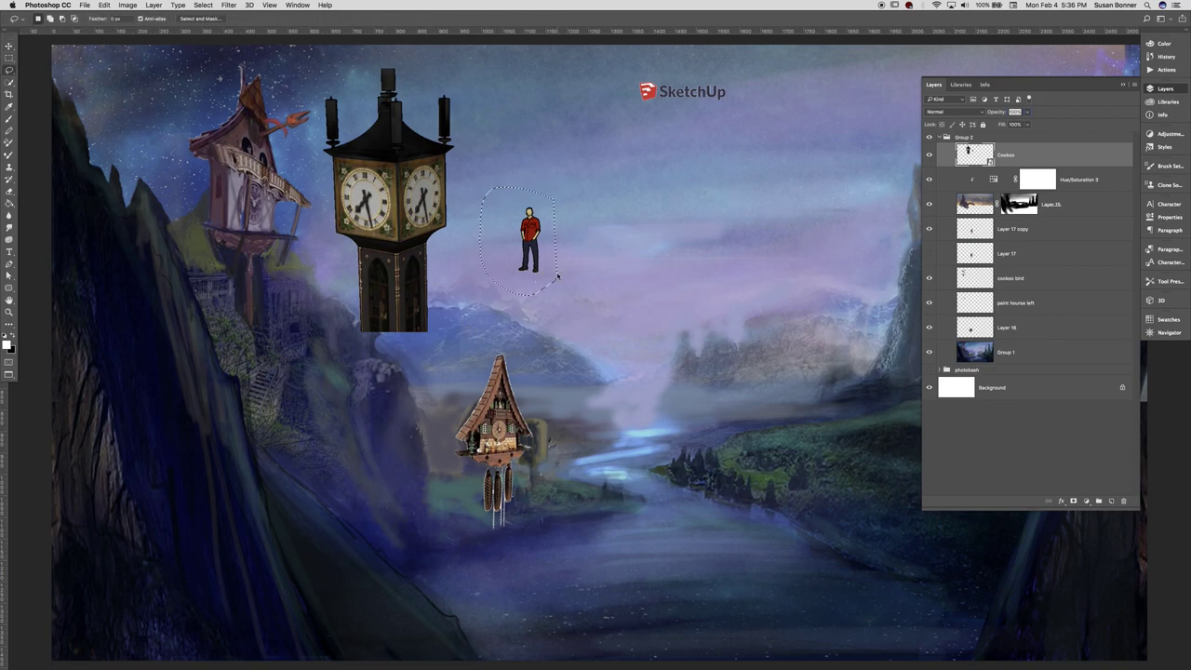
{"action": "key", "text": "BackSpace"}
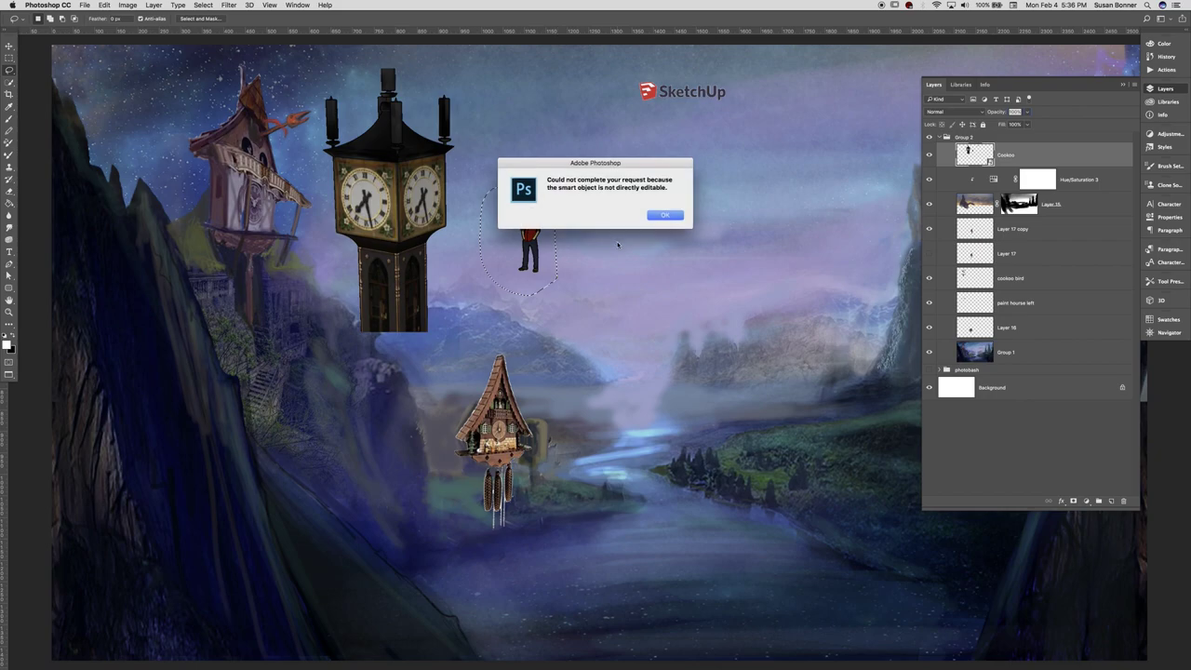
{"action": "key", "text": "Return"}
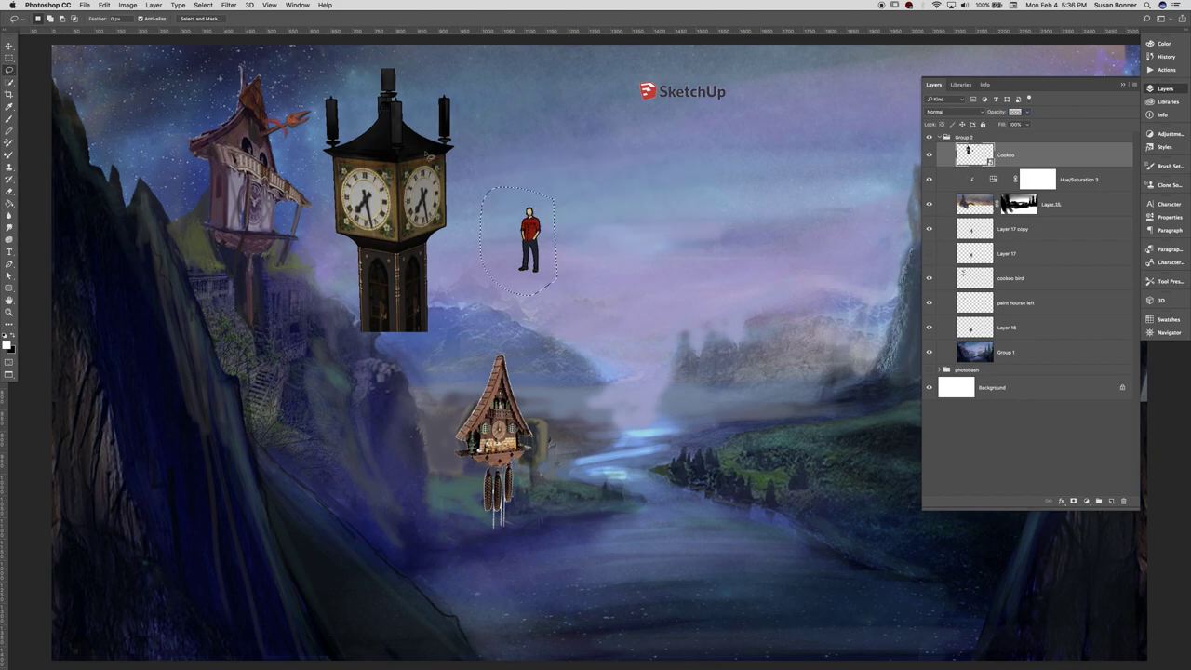
{"action": "left_click", "coordinate": [152, 5]}
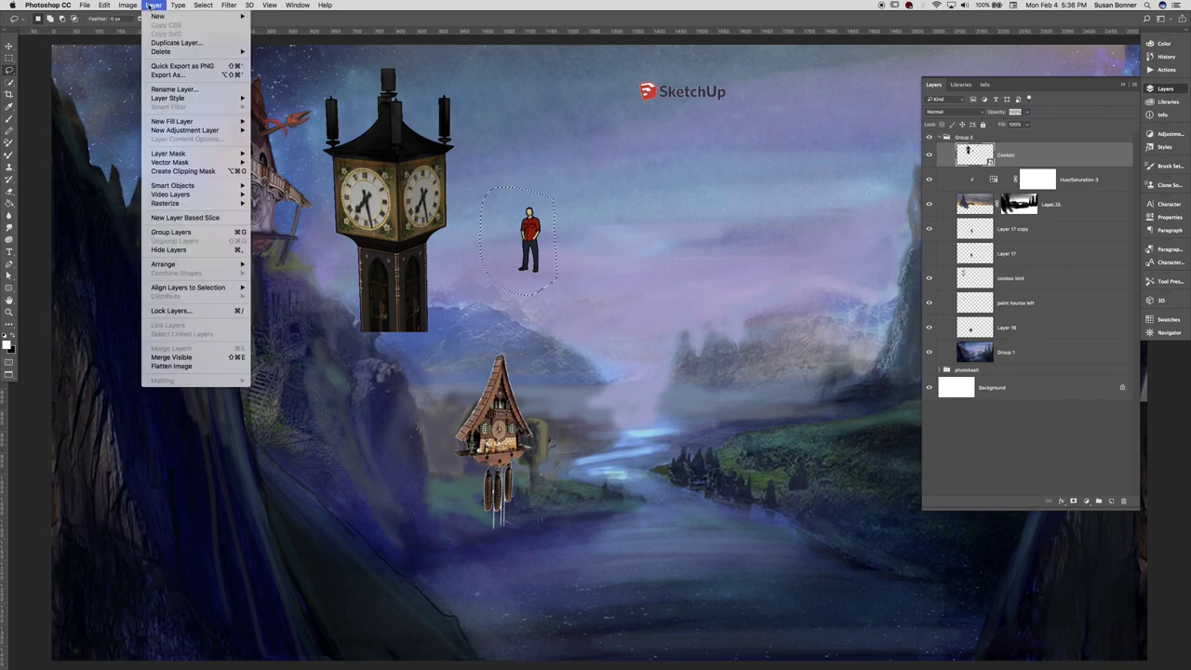
{"action": "mouse_move", "coordinate": [204, 204]}
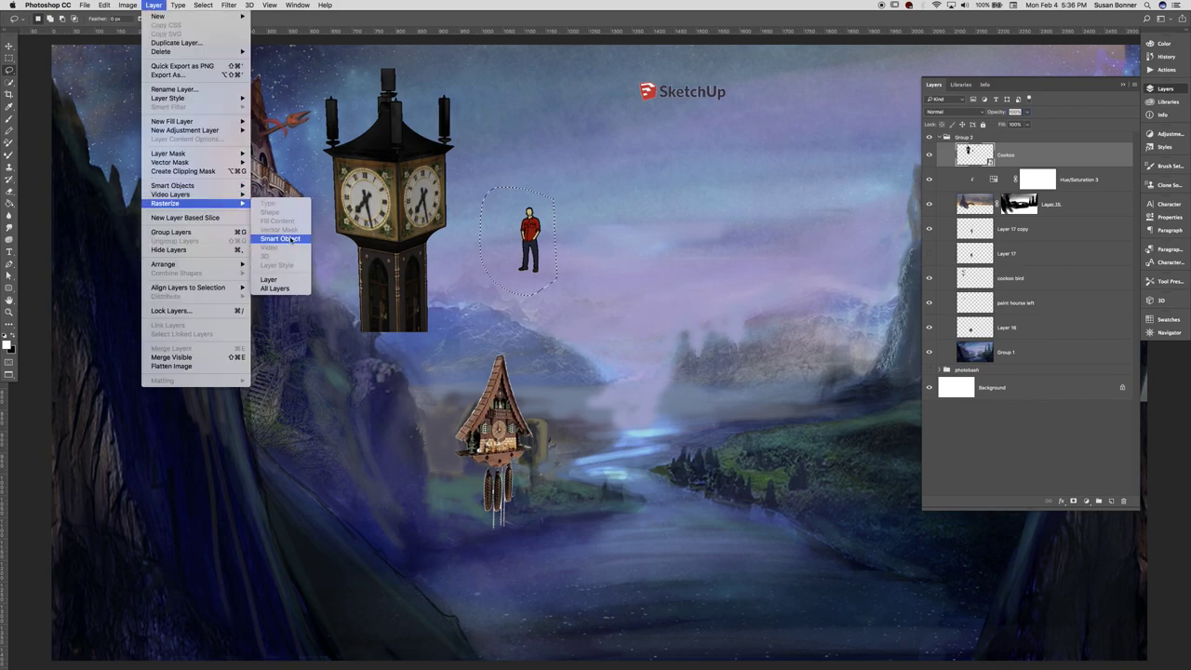
{"action": "left_click", "coordinate": [282, 238]}
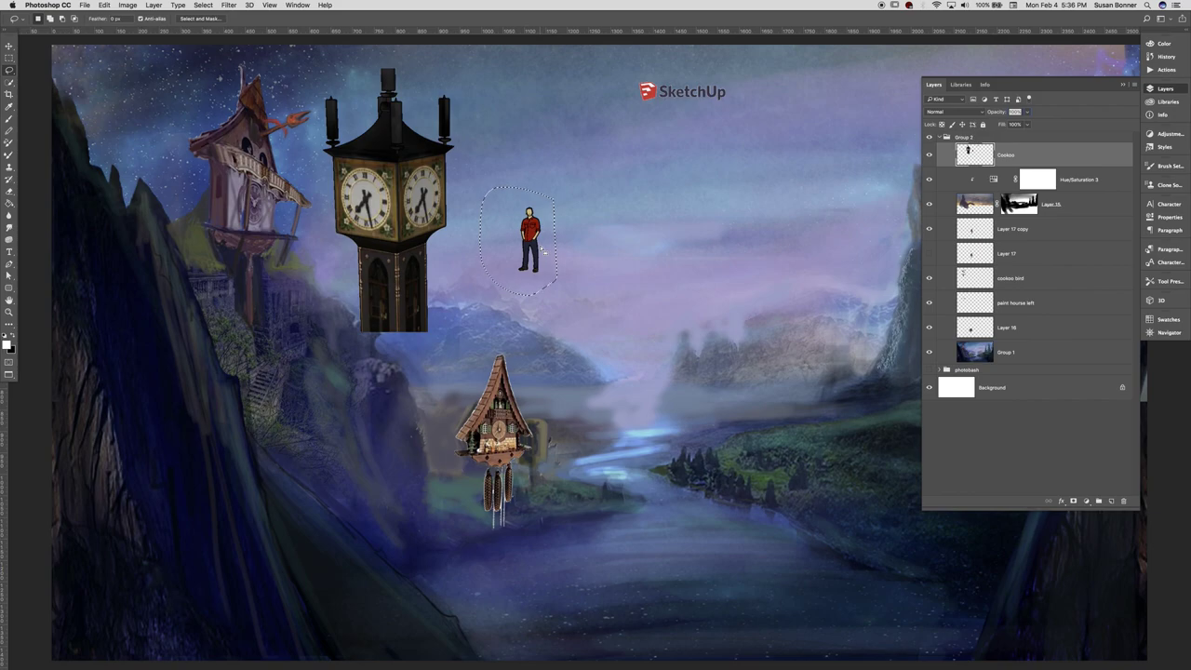
{"action": "key", "text": "Delete"}
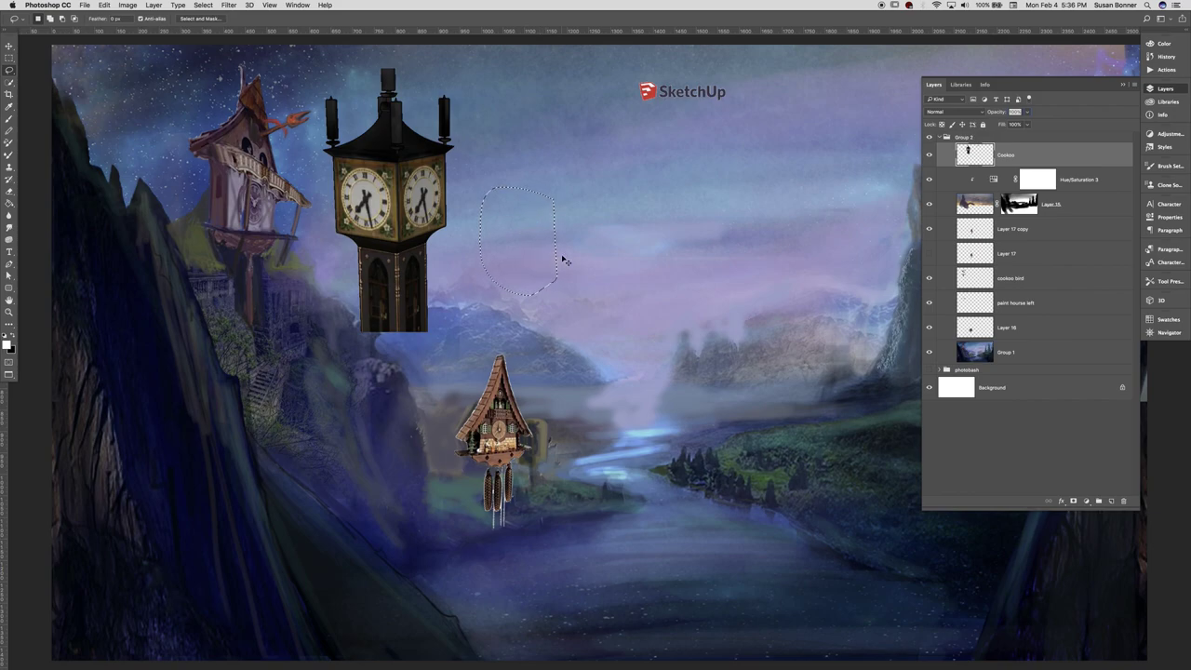
{"action": "key", "text": "ctrl+d"}
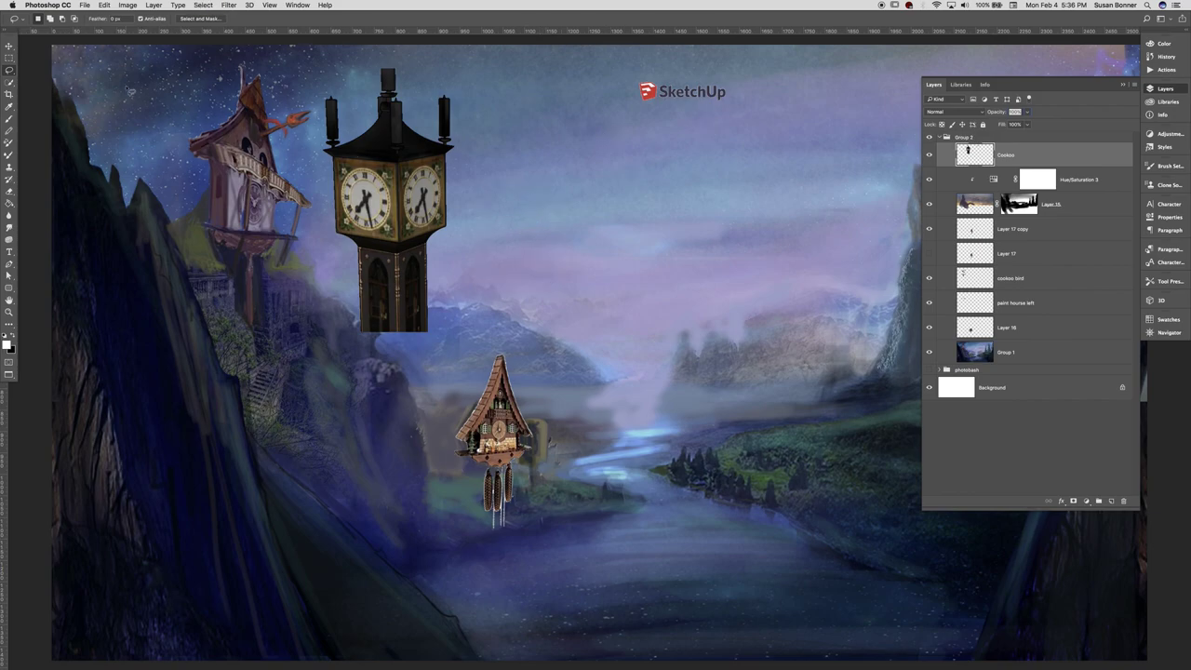